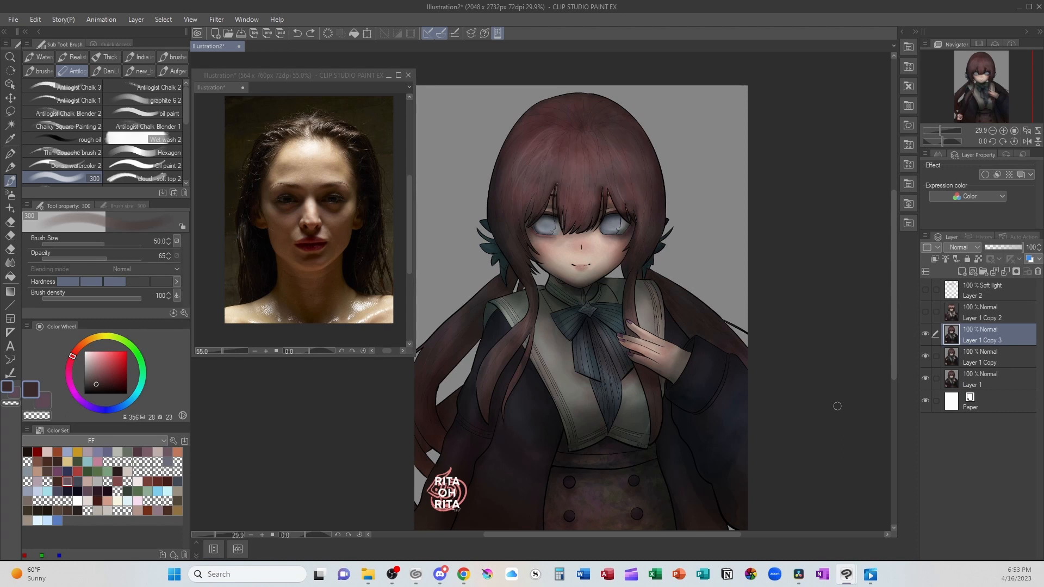
Step: Switch to the Turnip pen and sample the muted reddish tone from the front of the character's hair
key("p")
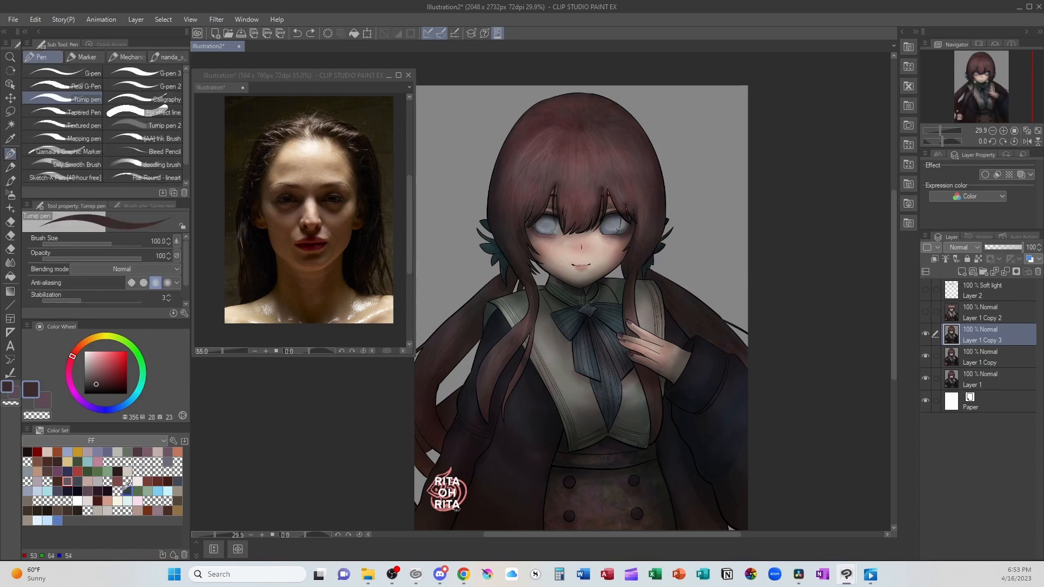
left_click(586, 168, "alt")
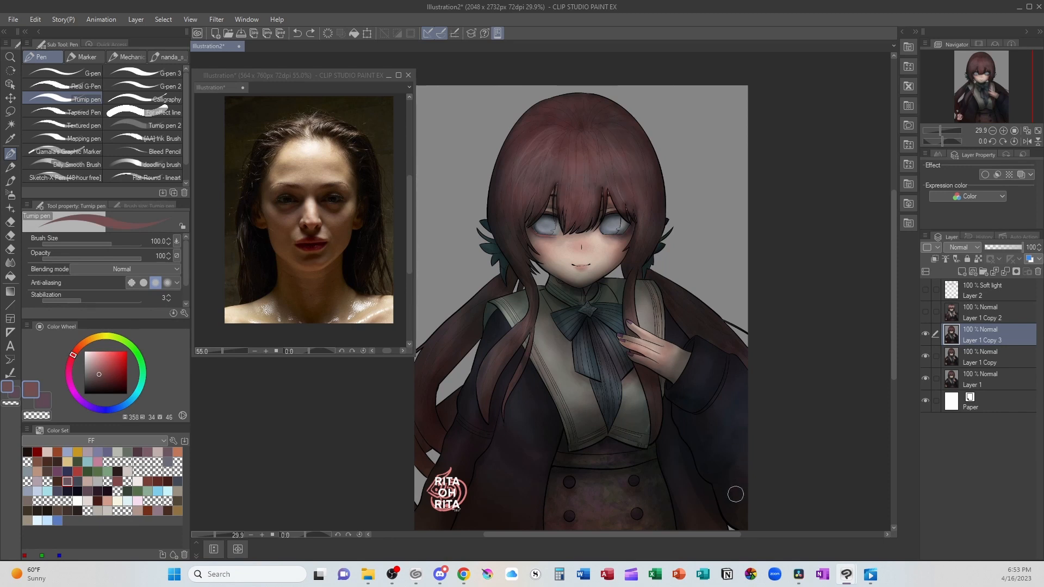
left_click(328, 171)
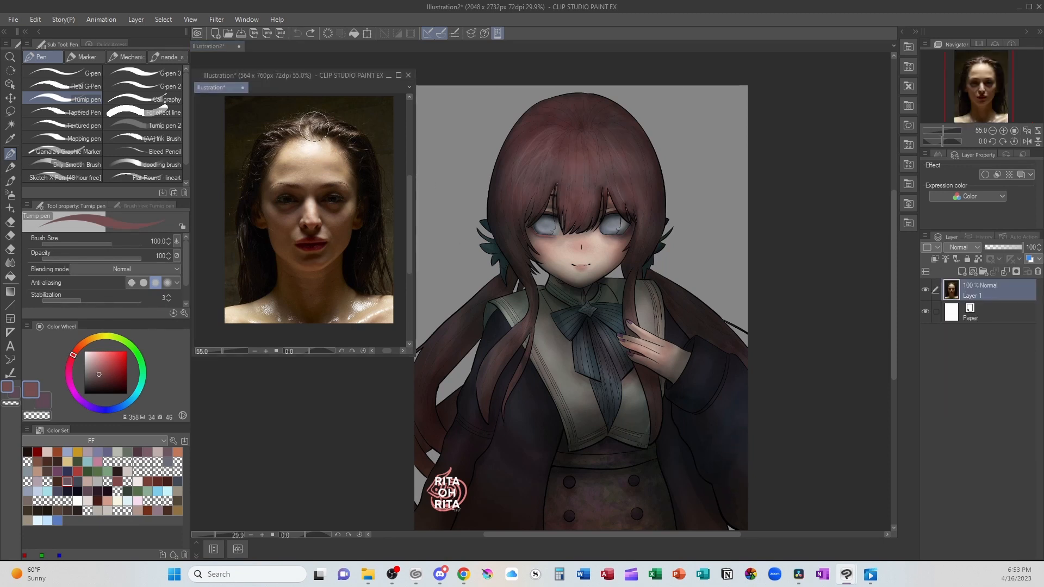
mouse_move(314, 124)
left_mouse_down()
mouse_move(338, 283)
mouse_move(306, 106)
mouse_move(358, 149)
mouse_move(342, 128)
mouse_move(363, 159)
left_mouse_up()
key("ctrl+z")
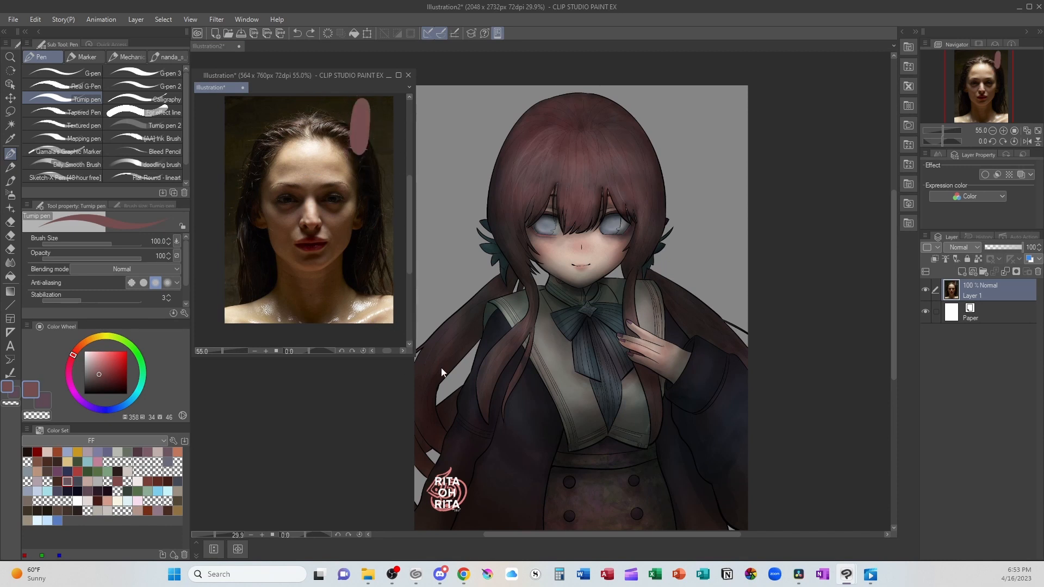
key("ctrl+z")
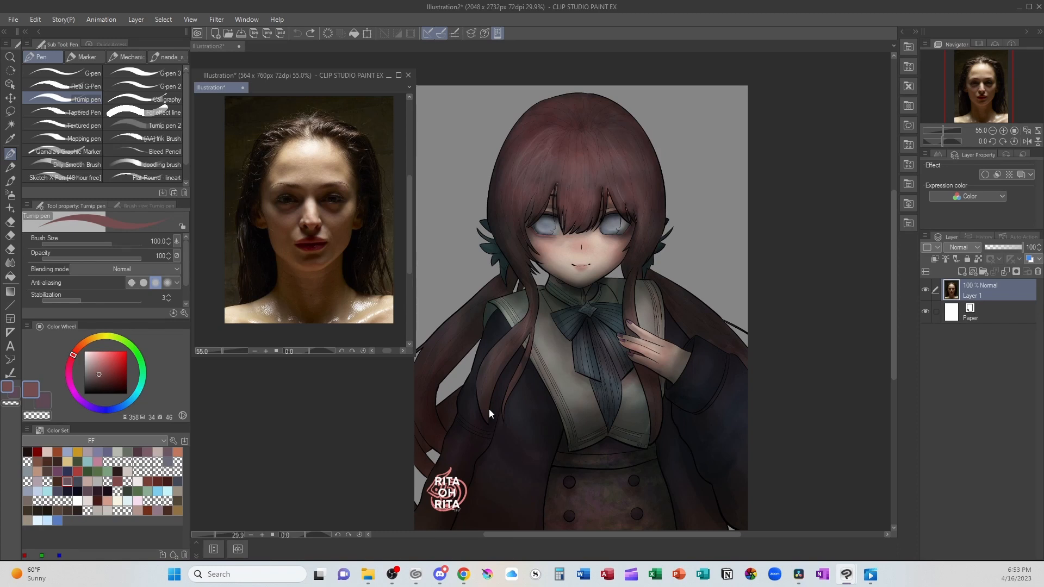
Step: Draw a downward arrow on the background beside the head and paint a lighter pink highlight band across the upper hair
mouse_move(687, 87)
left_mouse_down()
mouse_move(694, 140)
mouse_move(720, 129)
left_mouse_up()
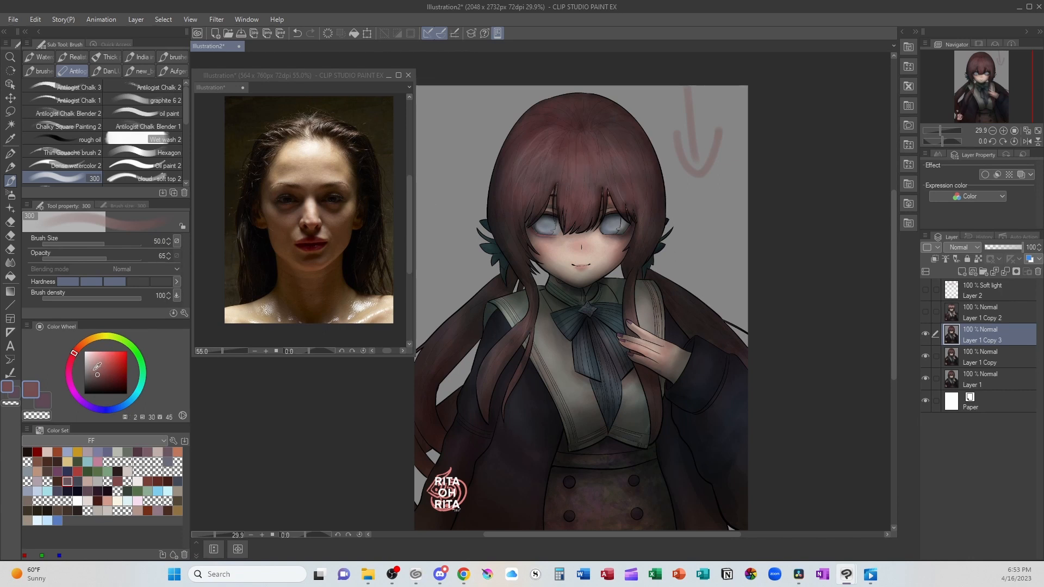
left_click(97, 365)
left_click_drag(97, 365, 94, 362)
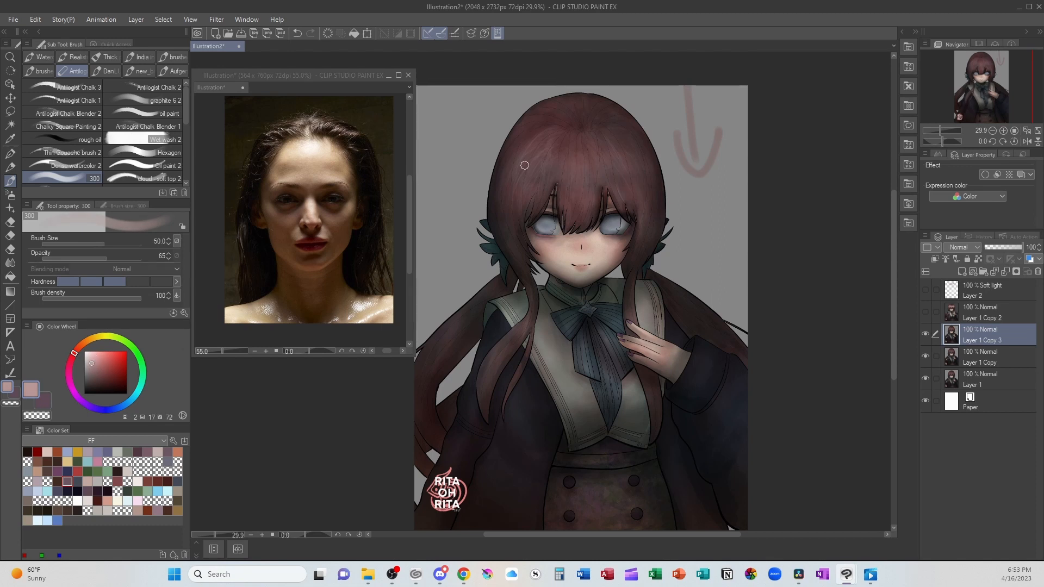
mouse_move(527, 169)
left_mouse_down()
mouse_move(556, 158)
mouse_move(570, 177)
mouse_move(581, 153)
mouse_move(596, 172)
mouse_move(642, 141)
mouse_move(624, 161)
mouse_move(602, 162)
mouse_move(611, 175)
mouse_move(623, 151)
mouse_move(653, 171)
left_mouse_up()
left_click_drag(637, 135, 638, 158)
mouse_move(541, 137)
left_mouse_down()
mouse_move(518, 187)
mouse_move(566, 132)
mouse_move(516, 173)
left_mouse_up()
left_click_drag(574, 136, 573, 198)
left_click_drag(605, 151, 619, 177)
mouse_move(613, 143)
left_mouse_down()
mouse_move(634, 172)
mouse_move(648, 164)
left_mouse_up()
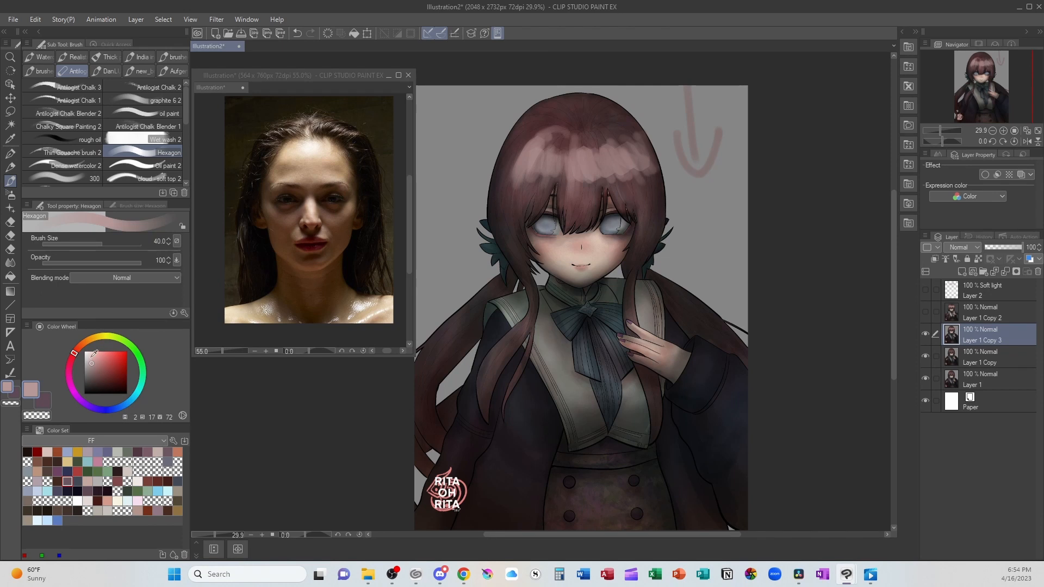
Step: Add brighter pale pink dabs (H 2, S 12, V 87) along the hair highlight band with the Hexagon brush at size 40
left_click(92, 353)
left_click(536, 146)
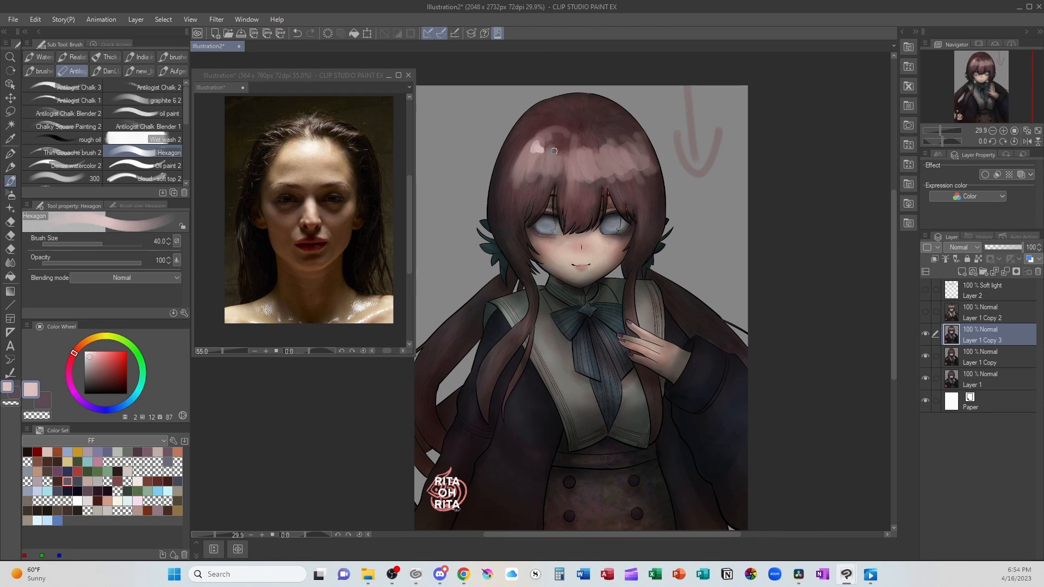
left_click(574, 154)
left_click(608, 151)
left_click(637, 145)
left_click(540, 186, "alt")
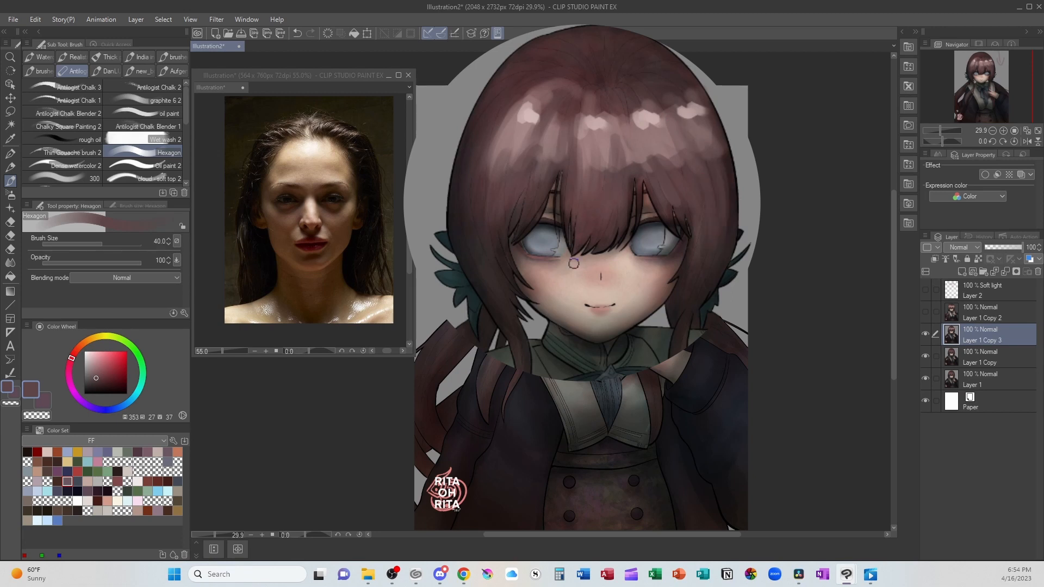
left_click_drag(595, 217, 604, 271)
left_click_drag(544, 239, 614, 277)
key("ctrl+z")
key("ctrl+z")
Step: Sample the pale pink from the brightest part of the hair highlight
left_click(539, 86, "alt")
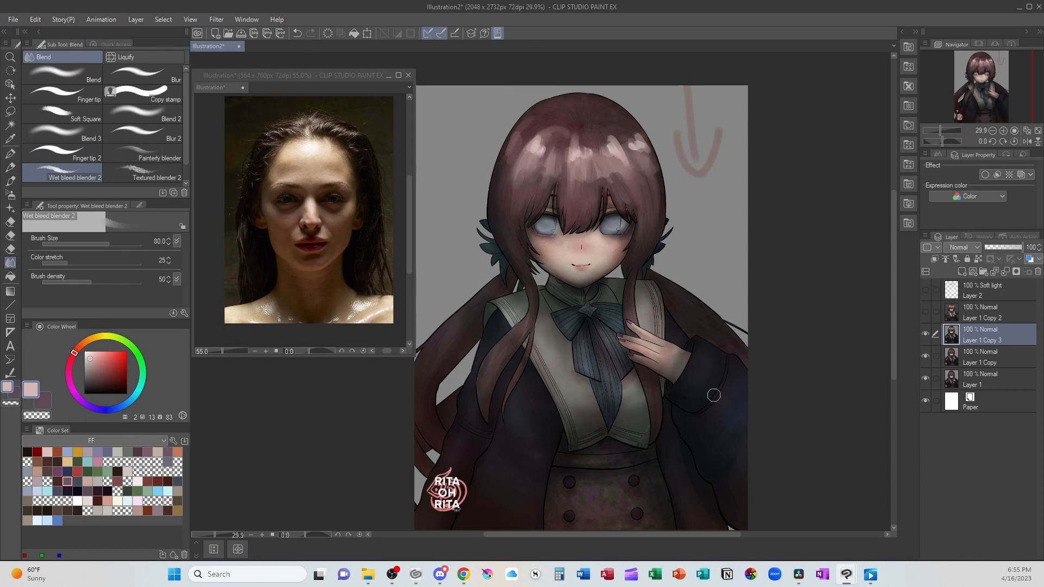
Step: Sample the light peach skin tone beside the mouth and dab it as a Turnip pen swatch on the background beside the head
scroll(615, 499, "up", 1)
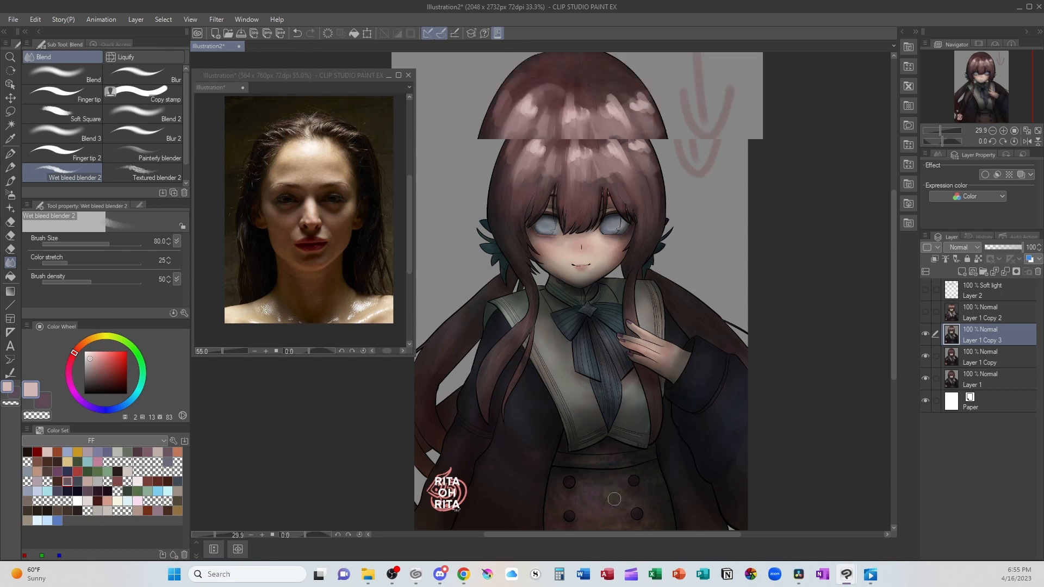
left_click_drag(598, 205, 631, 286)
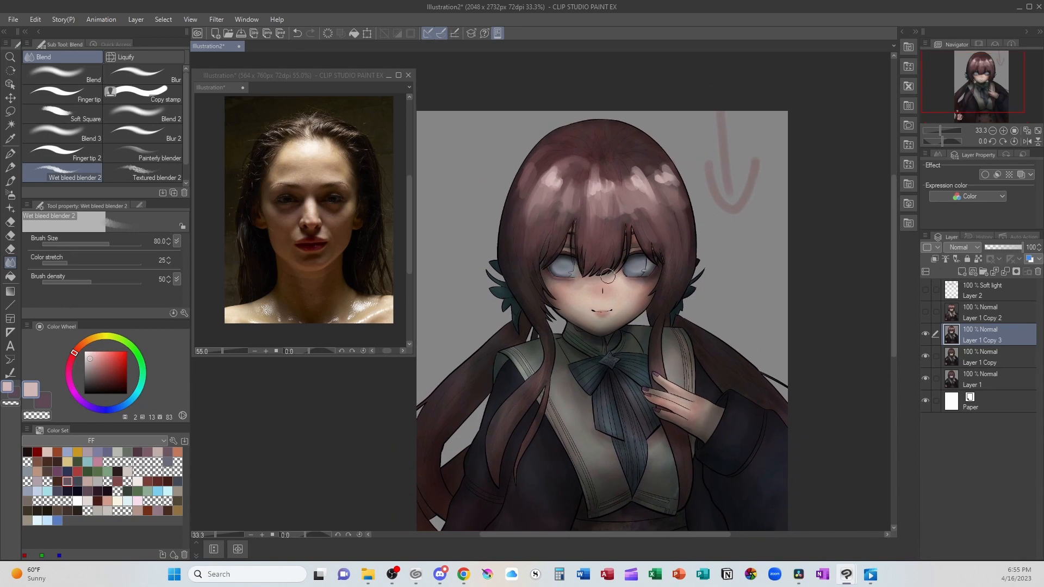
scroll(647, 294, "up", 1)
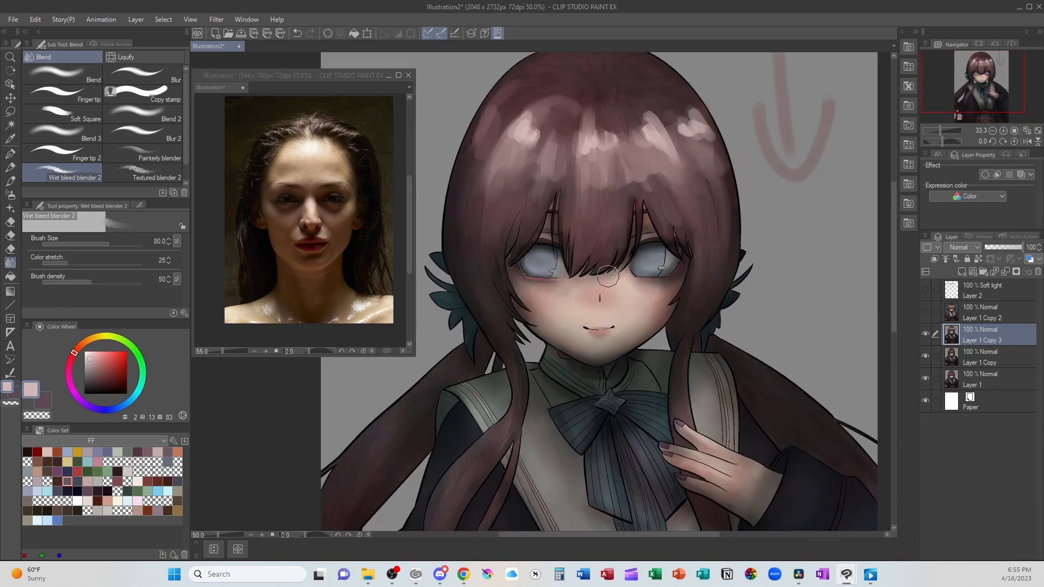
left_click(636, 331, "alt")
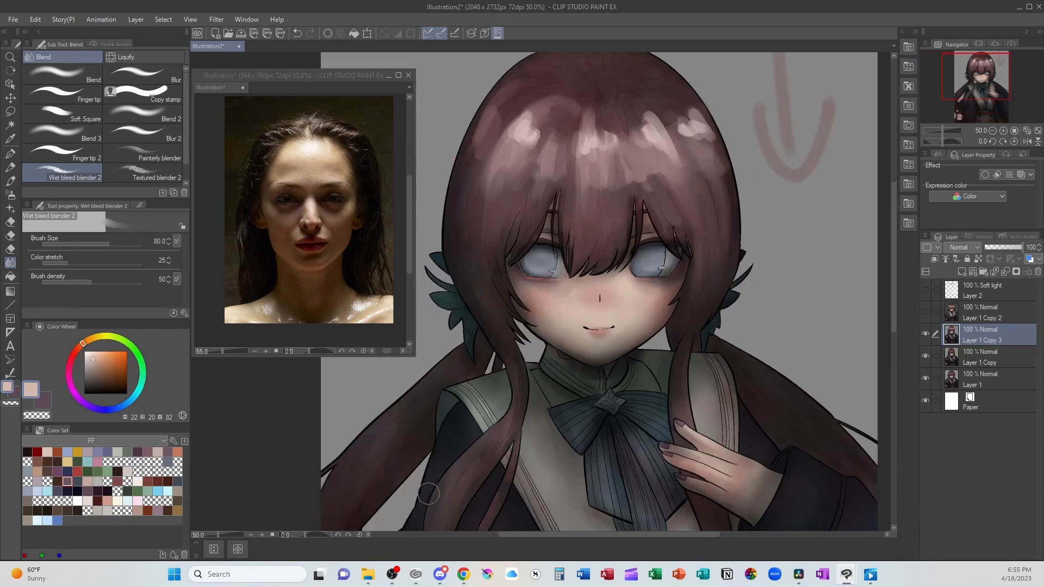
key("p")
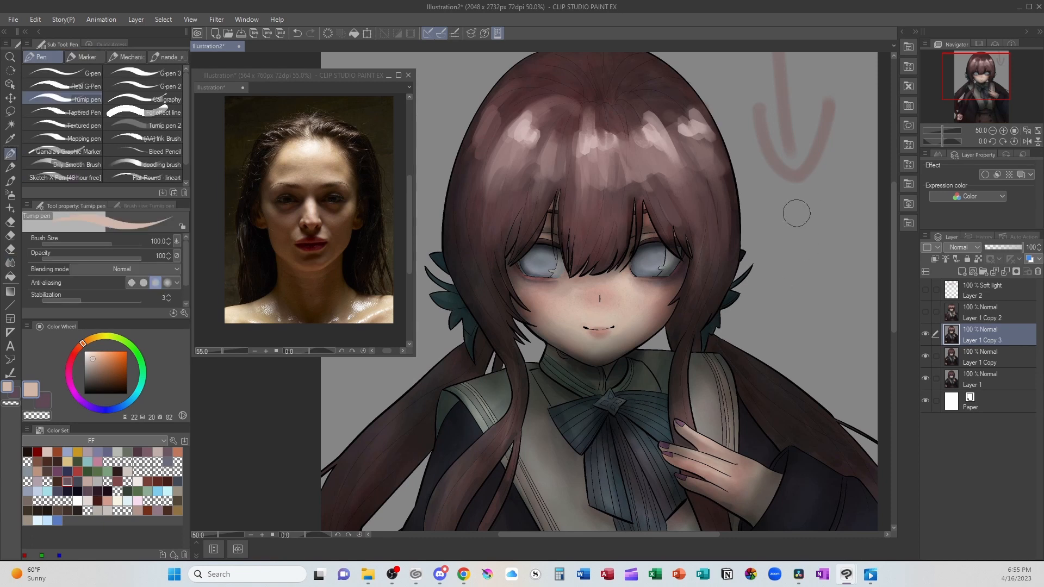
left_click_drag(802, 263, 806, 271)
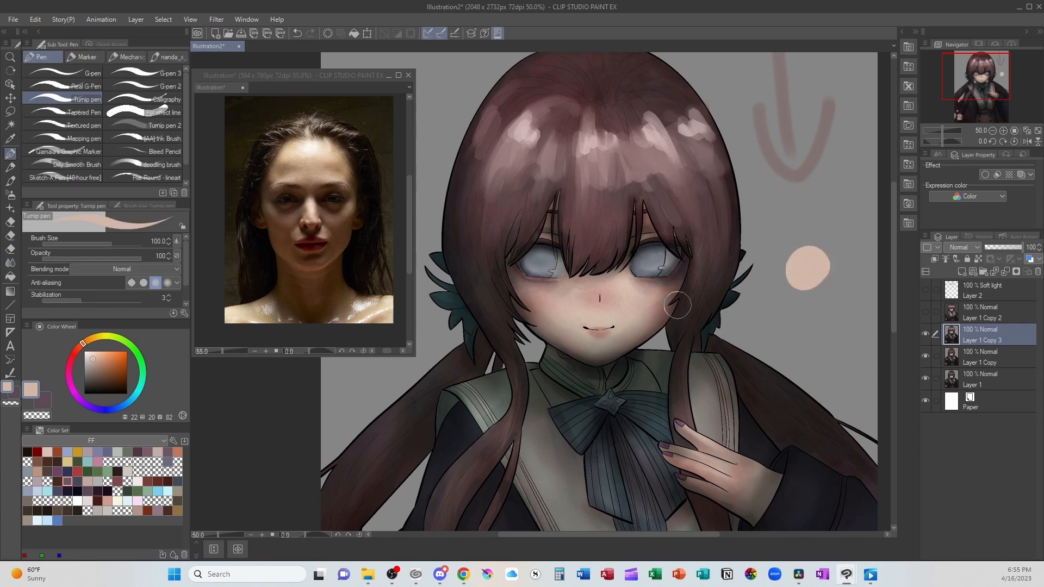
Step: Sample the blush tones around the cheek and nose and dab two pink swatches beside the peach one
left_click(659, 299, "alt")
mouse_move(832, 260)
left_mouse_down()
mouse_move(848, 261)
mouse_move(840, 269)
mouse_move(857, 280)
left_mouse_up()
left_click(600, 294, "alt")
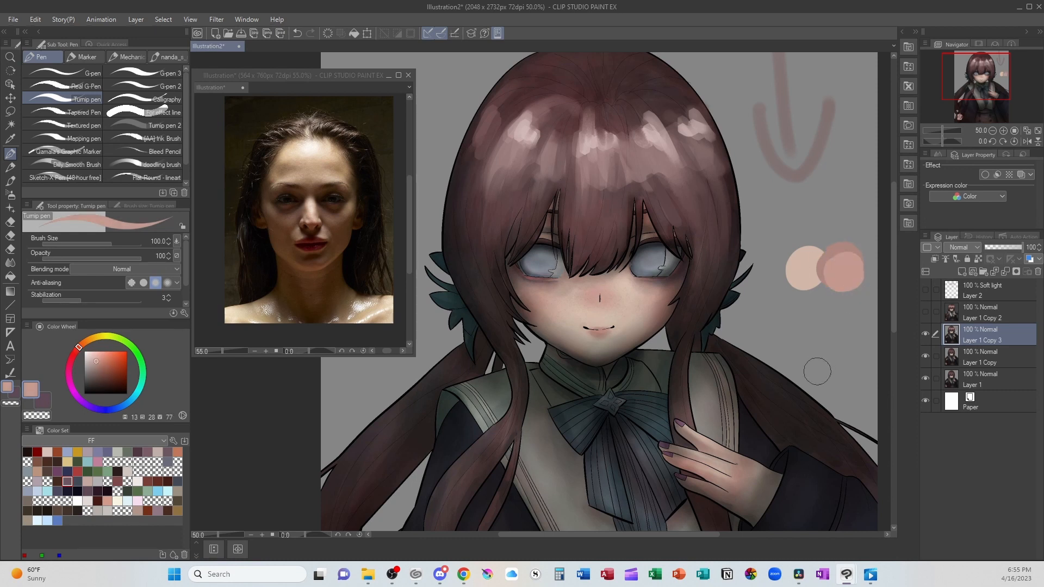
left_click(837, 262, "alt")
left_click_drag(831, 239, 836, 271)
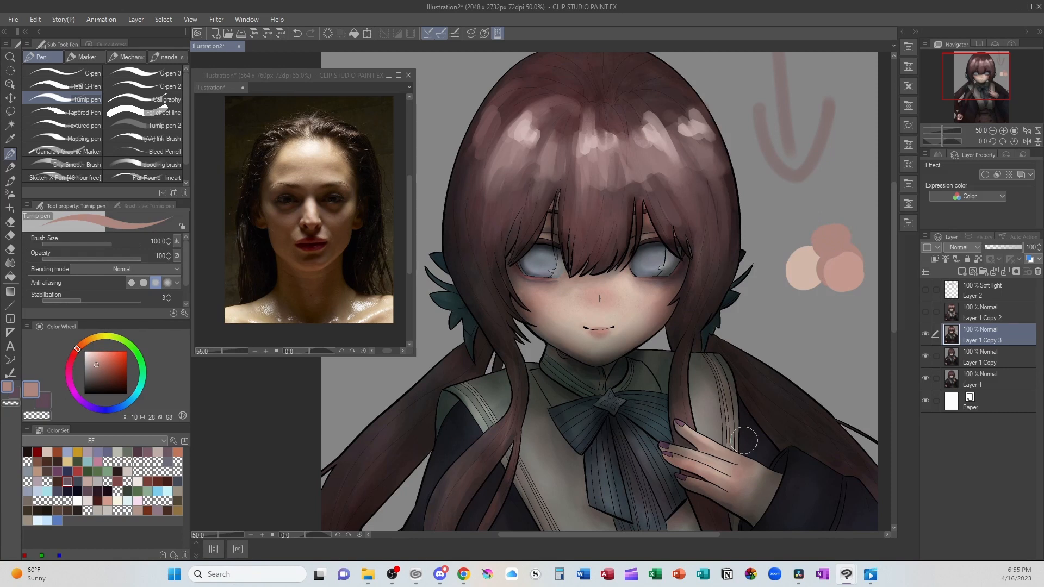
Step: Sample the shadow tones along the jaw and below the chin and dab two brown swatches under the lighter ones
left_click(644, 327, "alt")
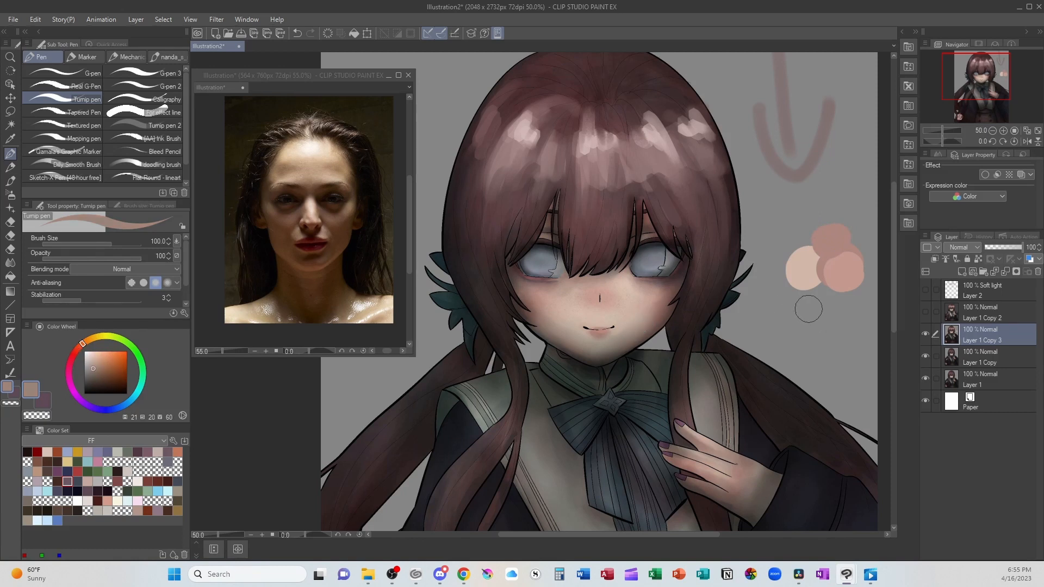
left_click_drag(808, 309, 805, 320)
left_click(641, 352, "alt")
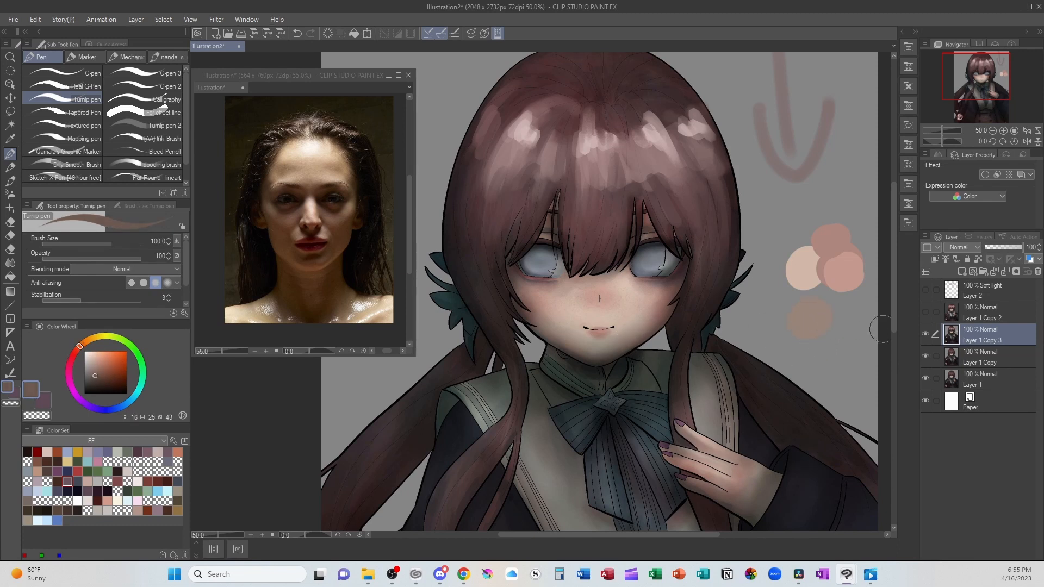
mouse_move(837, 326)
left_mouse_down()
mouse_move(827, 338)
mouse_move(840, 353)
mouse_move(832, 365)
left_mouse_up()
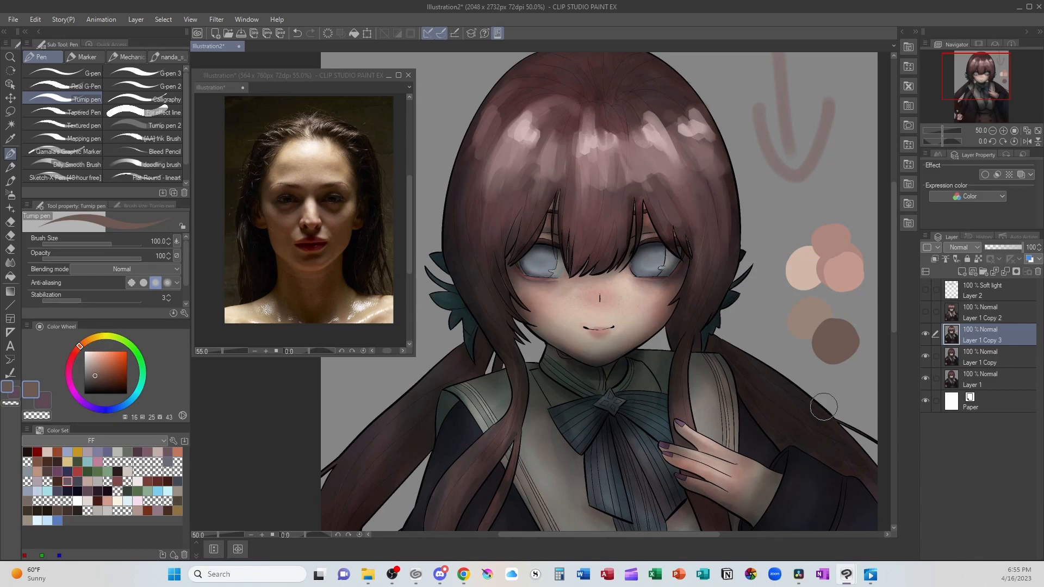
left_click(636, 288, "alt")
left_click_drag(621, 342, 633, 330)
key("ctrl+z")
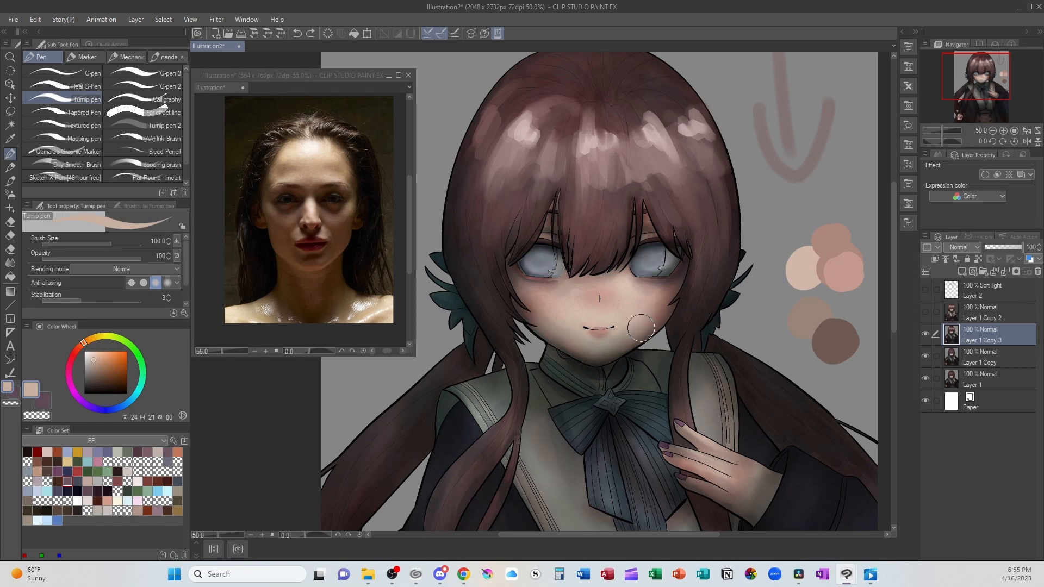
Step: Paint sampled light skin tone over the lower face and chin with the Hexagon brush enlarged to size 80
key("b")
left_click(634, 313, "alt")
left_click(633, 317, "alt")
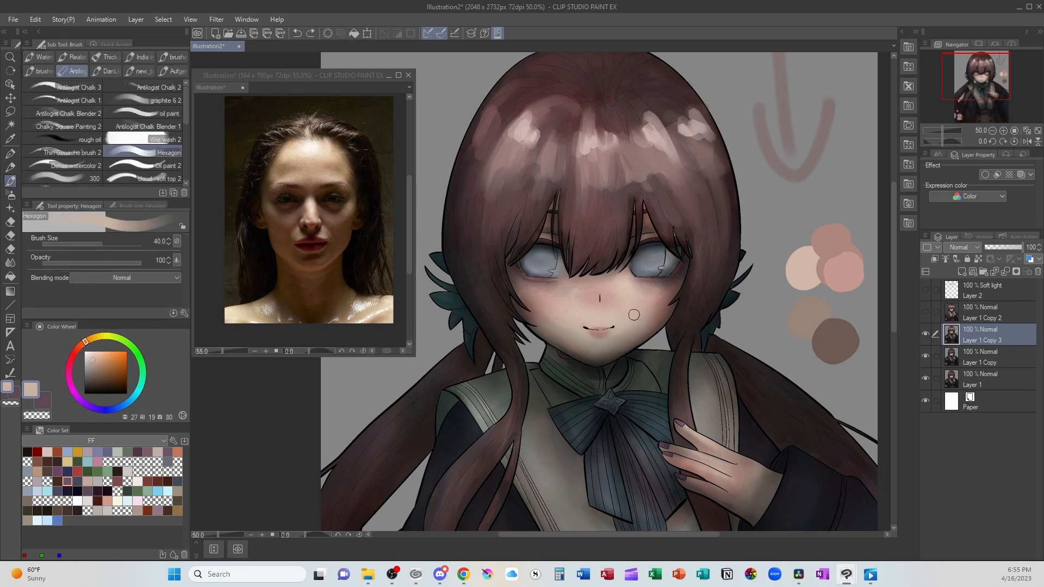
key("bracketright")
key("bracketright")
key("bracketright")
key("bracketright")
mouse_move(630, 336)
left_mouse_down()
mouse_move(615, 348)
mouse_move(645, 323)
mouse_move(605, 348)
mouse_move(614, 346)
left_mouse_up()
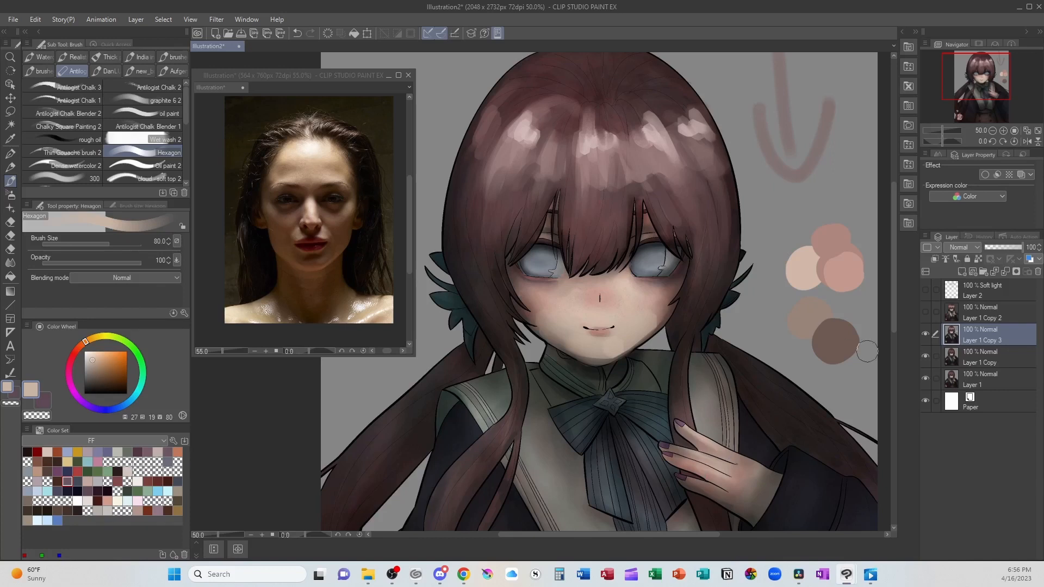
Step: Shade the jaw edge with a dark red-brown (H 358, S 37, V 28) derived from the darkest swatch, and resample the skin tone beside the mouth
left_click(838, 342, "alt")
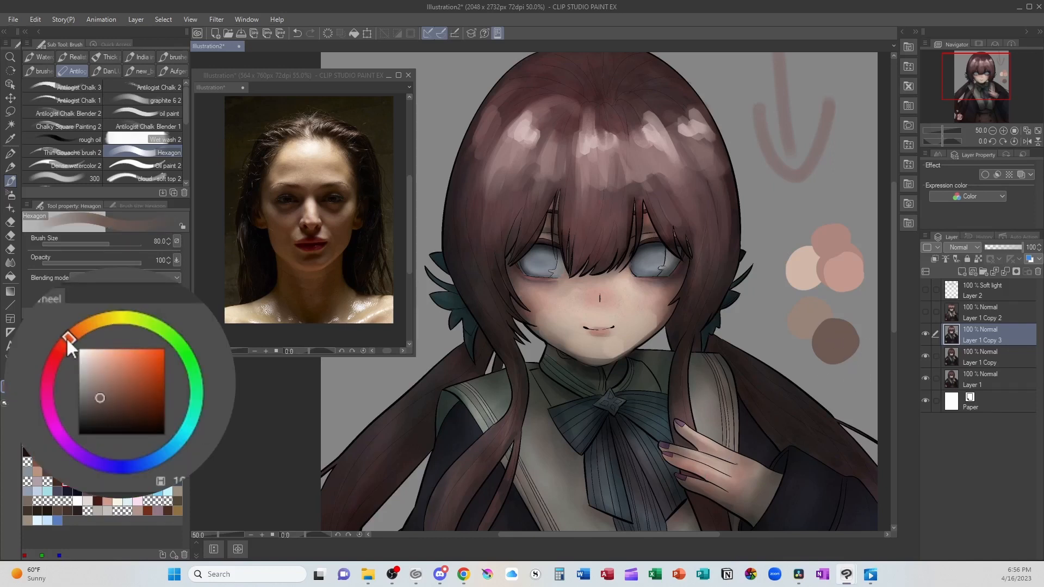
left_click_drag(70, 335, 56, 354)
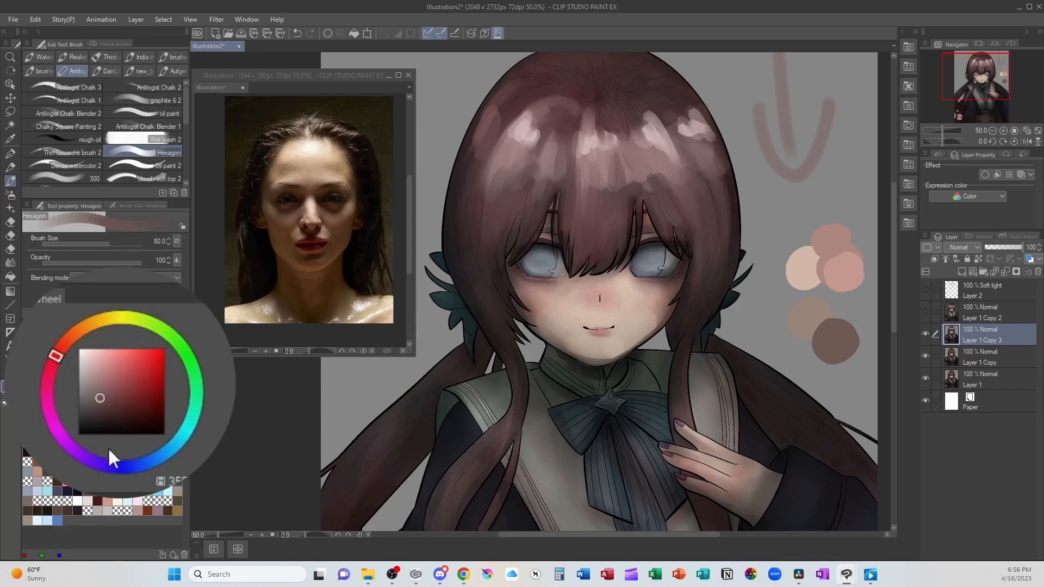
left_click(110, 410)
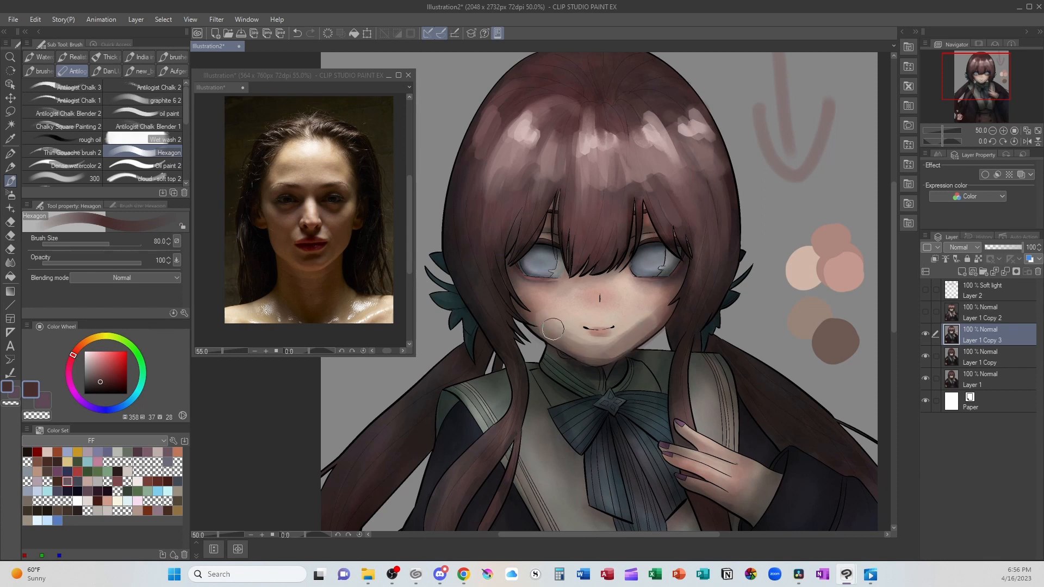
left_click(575, 327, "alt")
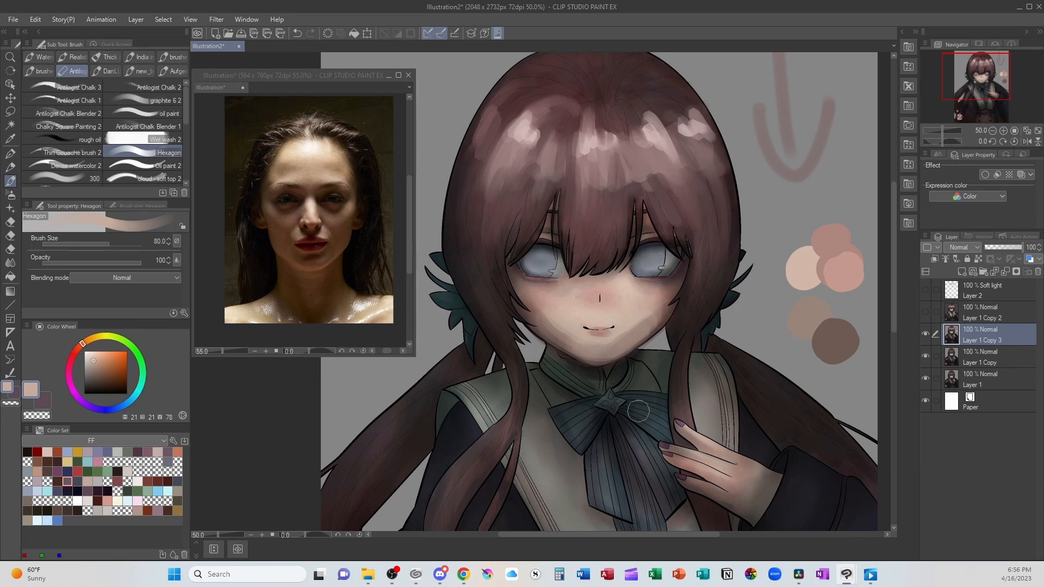
Step: Paint a dark red-brown shadow under the nose with the Hexagon brush at size 40 and cover the nose line with sampled pink
key("bracketleft")
key("bracketleft")
key("bracketleft")
left_click(666, 319, "alt")
left_click(100, 381)
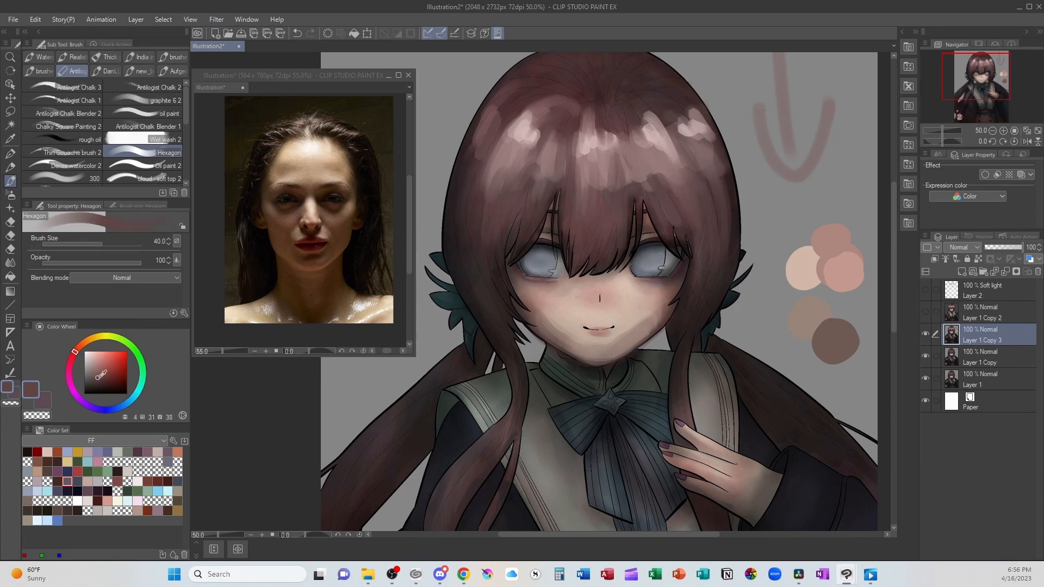
mouse_move(596, 307)
left_mouse_down()
mouse_move(609, 307)
mouse_move(587, 305)
mouse_move(600, 316)
left_mouse_up()
left_click(598, 291, "alt")
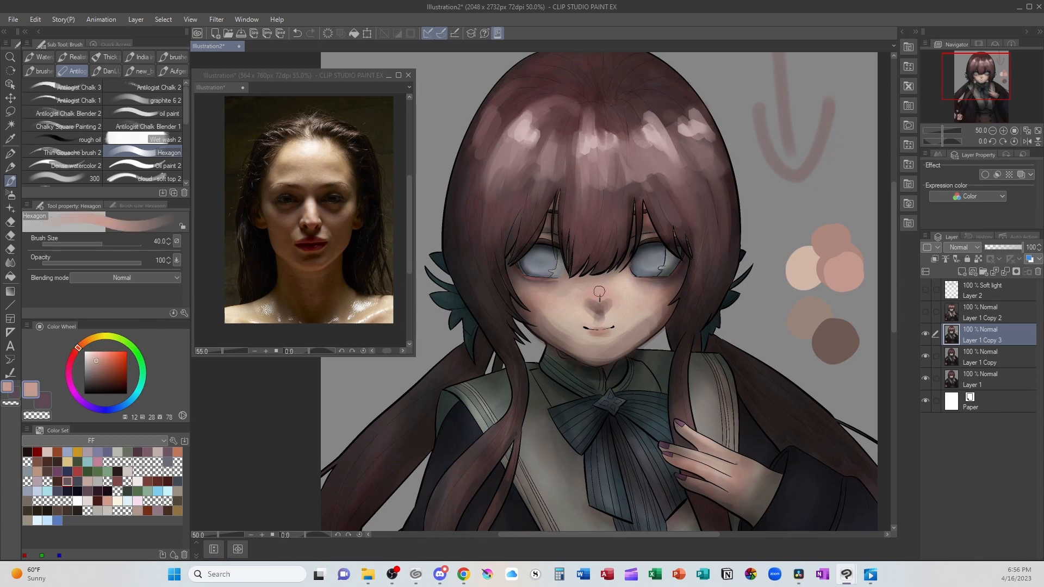
left_click_drag(598, 304, 599, 278)
Step: Mix a pale peach from the sampled skin tone and paint a small highlight on the nose tip with the size 20 Hexagon brush
left_click(634, 314, "alt")
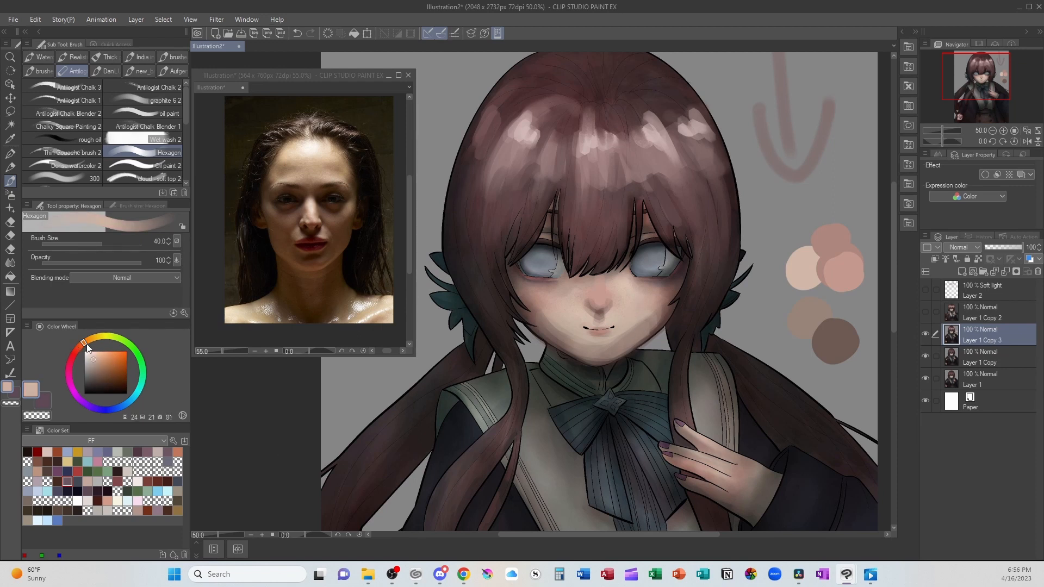
left_click_drag(84, 346, 98, 359)
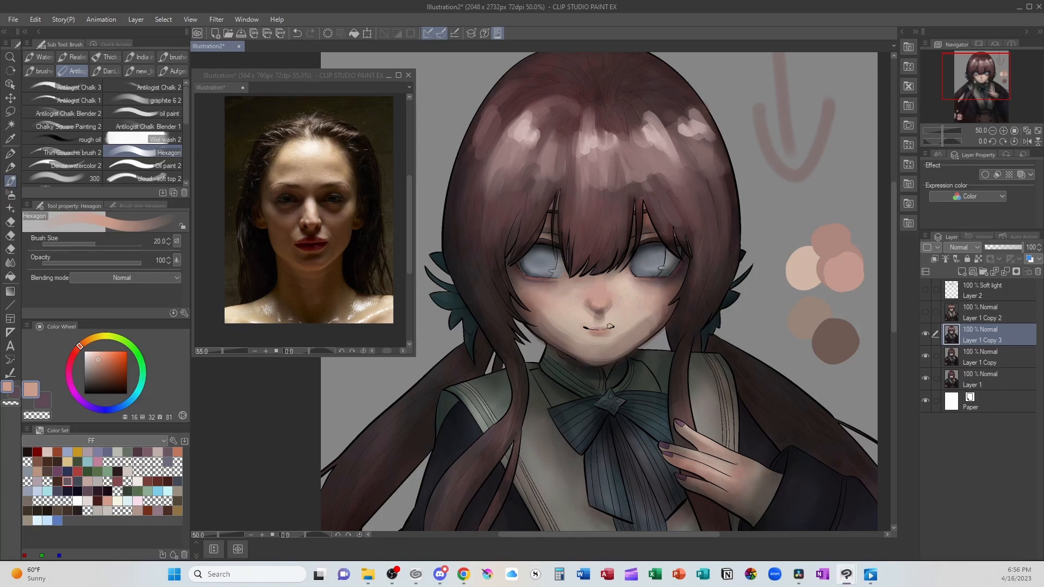
left_click(93, 356)
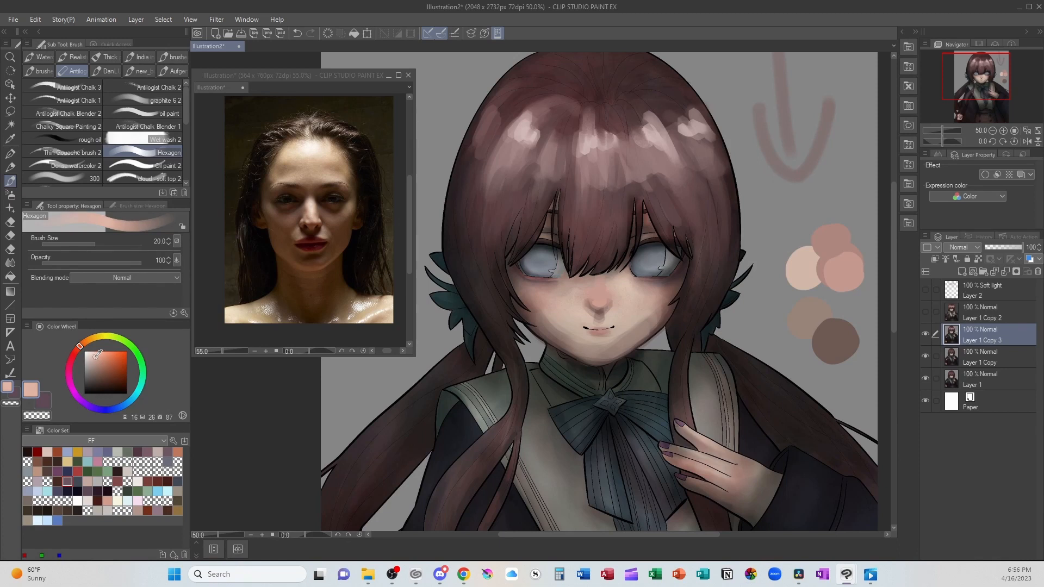
left_click_drag(594, 304, 602, 304)
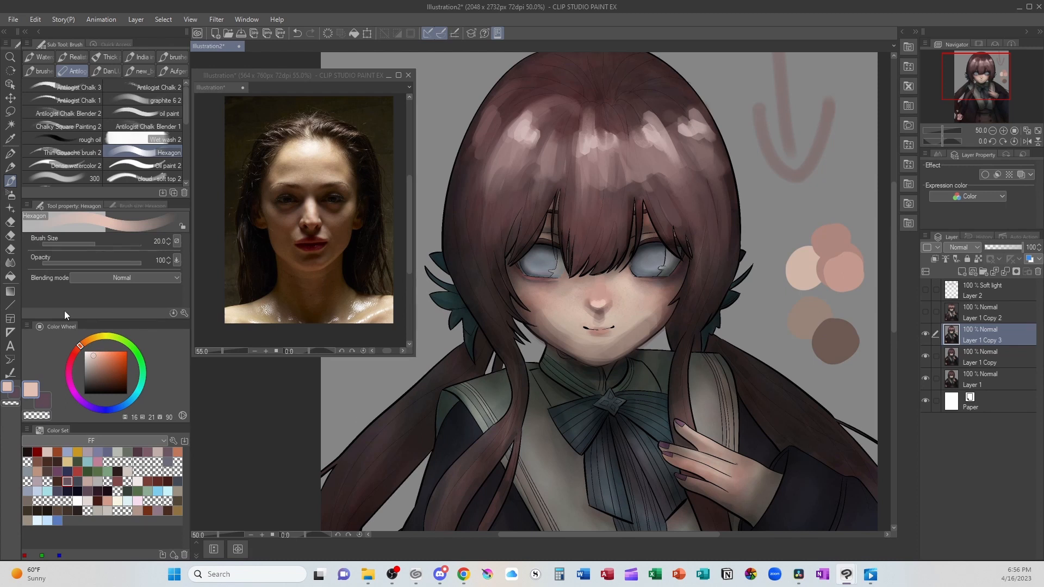
Step: Mix a dark red-brown (H 355, S 47, V 23) from sampled face shadows and shade the skin under the fringe with the Hexagon brush
left_click(10, 263)
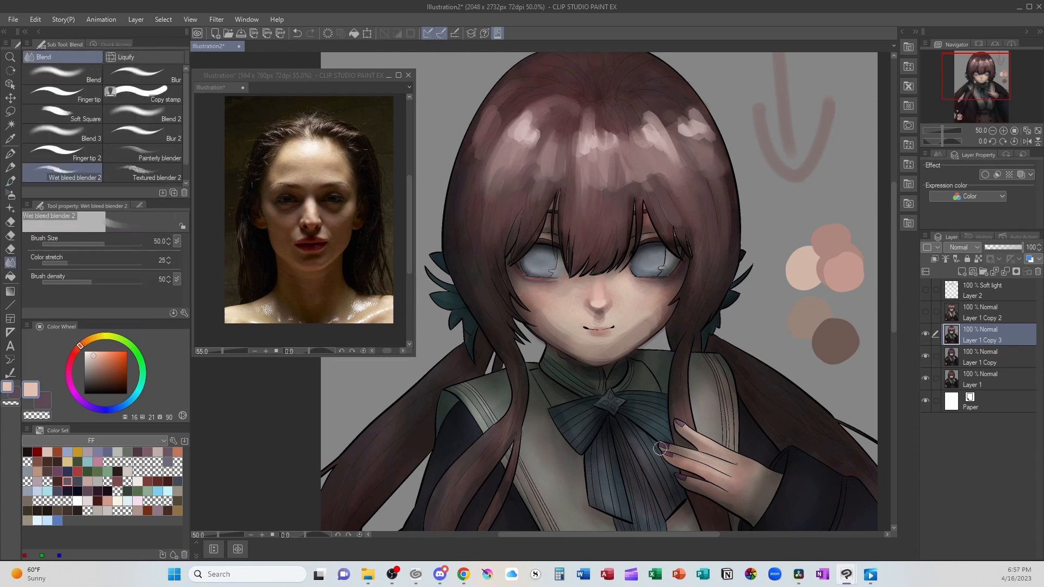
left_click(616, 306, "alt")
key("b")
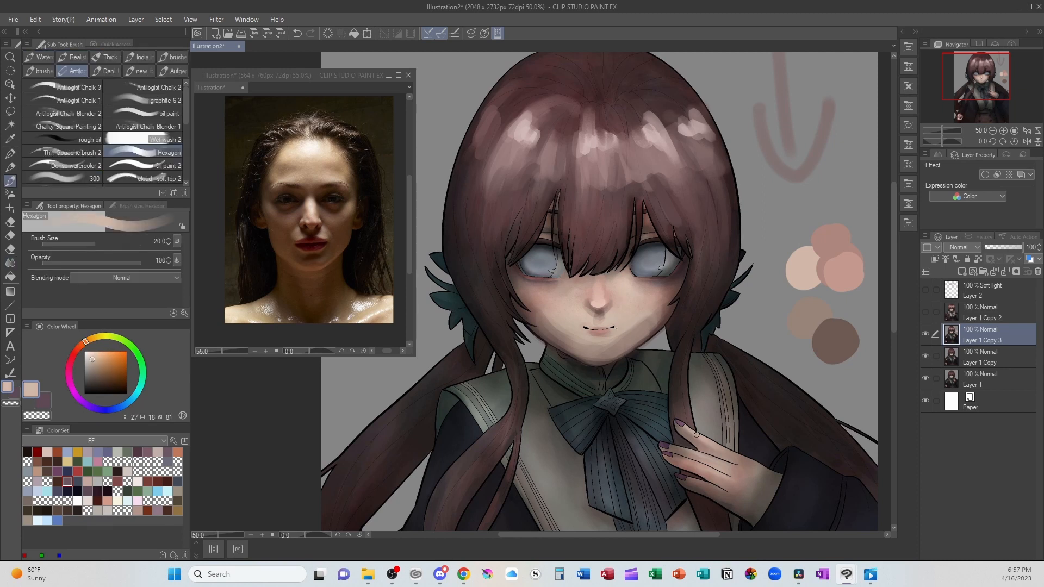
left_click(677, 279, "alt")
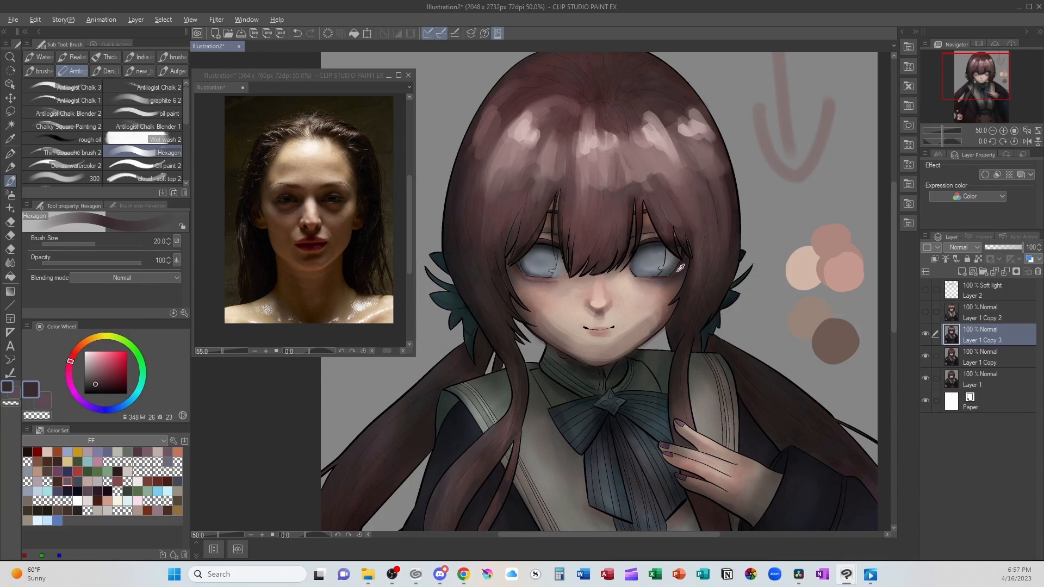
left_click(675, 321, "alt")
left_click_drag(98, 383, 76, 364)
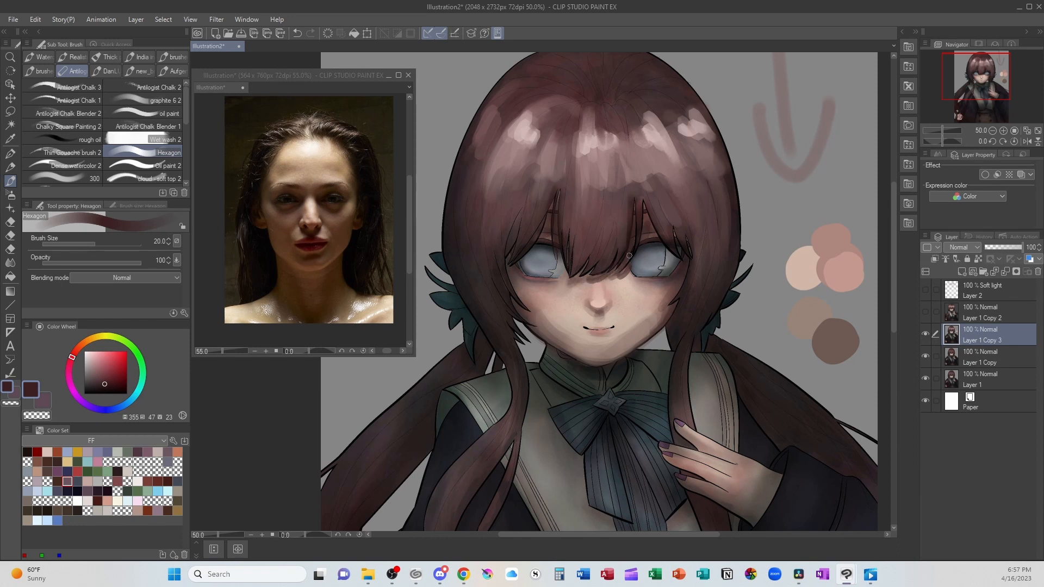
Step: Sample blue-greys from the eyes and a skin tone from the lower cheek, with the Turnip pen at size 40
left_click(655, 246, "alt")
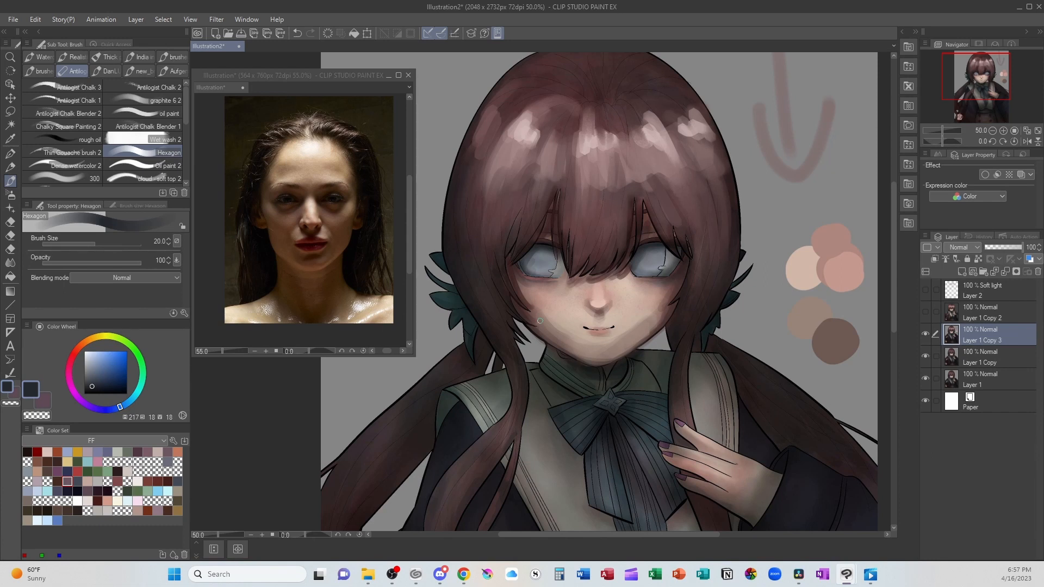
key("p")
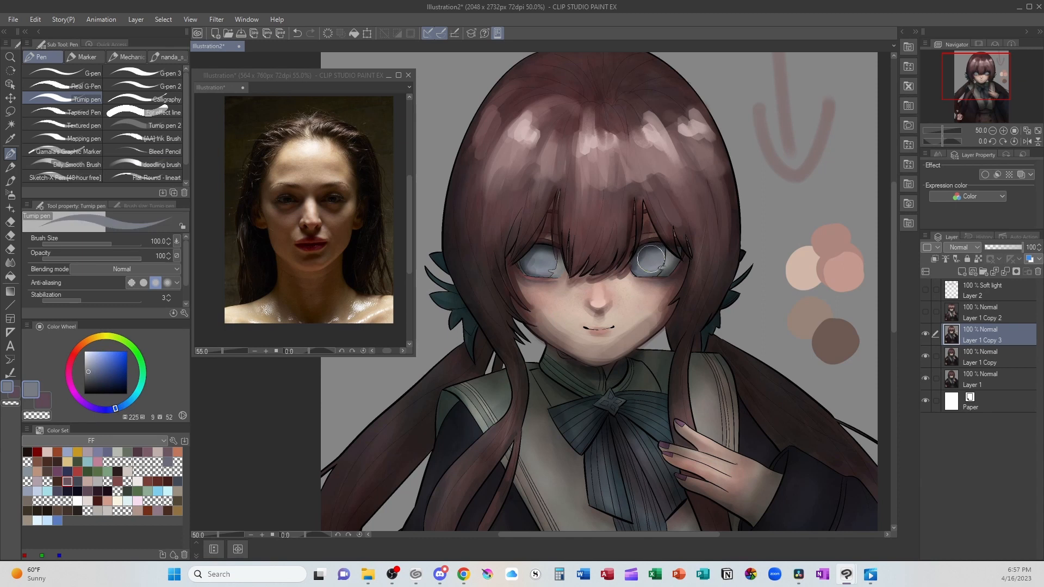
left_click(654, 336, "alt")
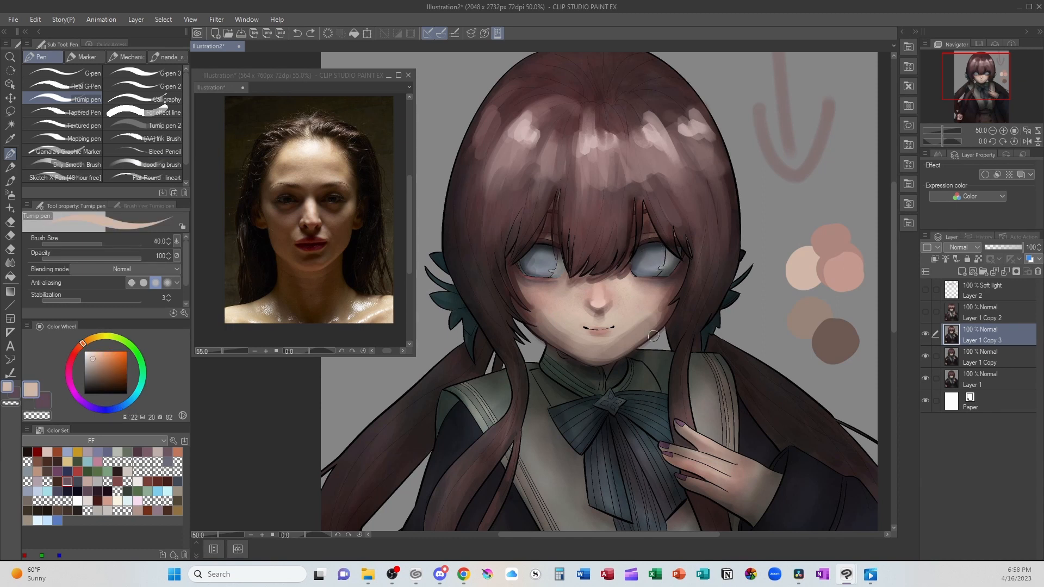
left_click(668, 264, "alt")
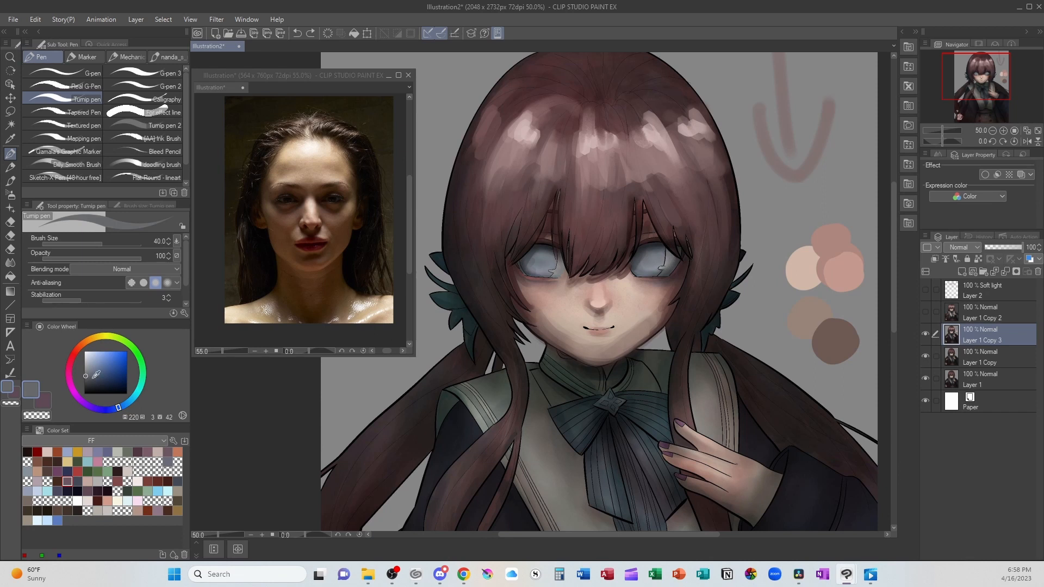
left_click(560, 287, "alt")
Step: Paint sampled cheek peach (H 22) into the whites of both eyes with the size 20 Hexagon brush, and lighten it to S 13, V 90
left_click(571, 308, "alt")
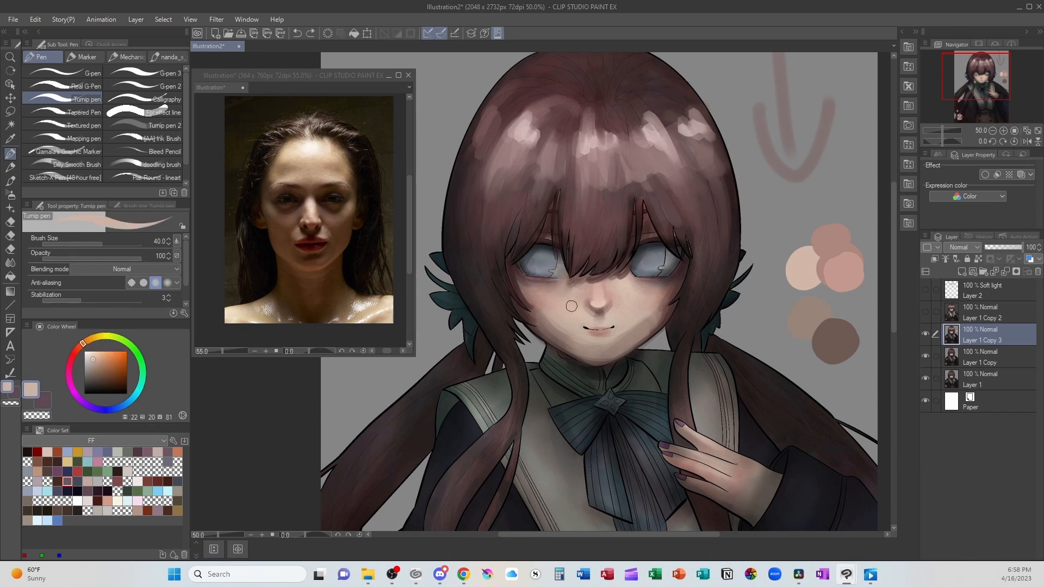
key("b")
left_click_drag(665, 268, 673, 264)
left_click_drag(559, 265, 566, 263)
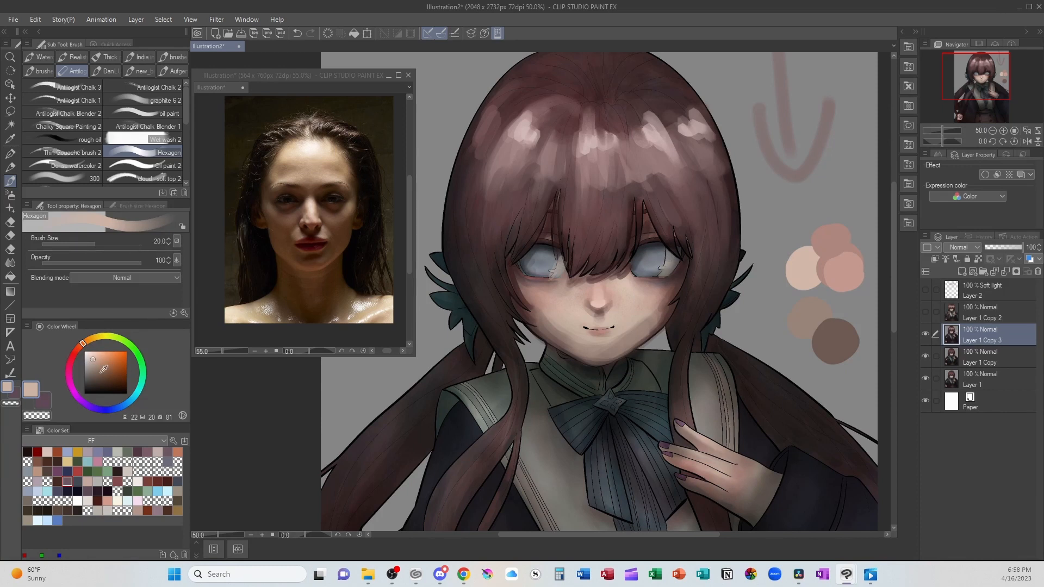
left_click(93, 352)
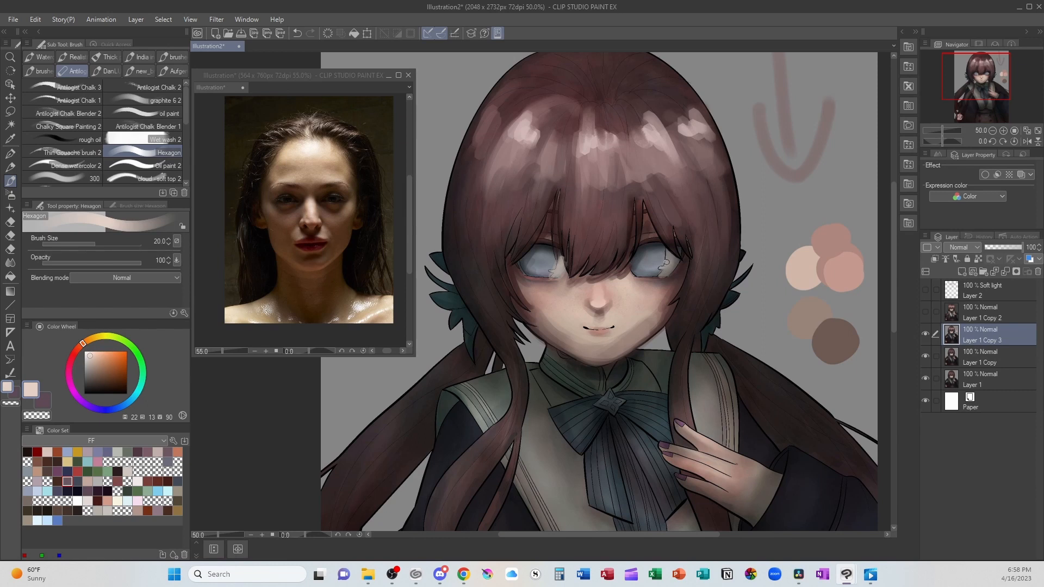
left_click(350, 178)
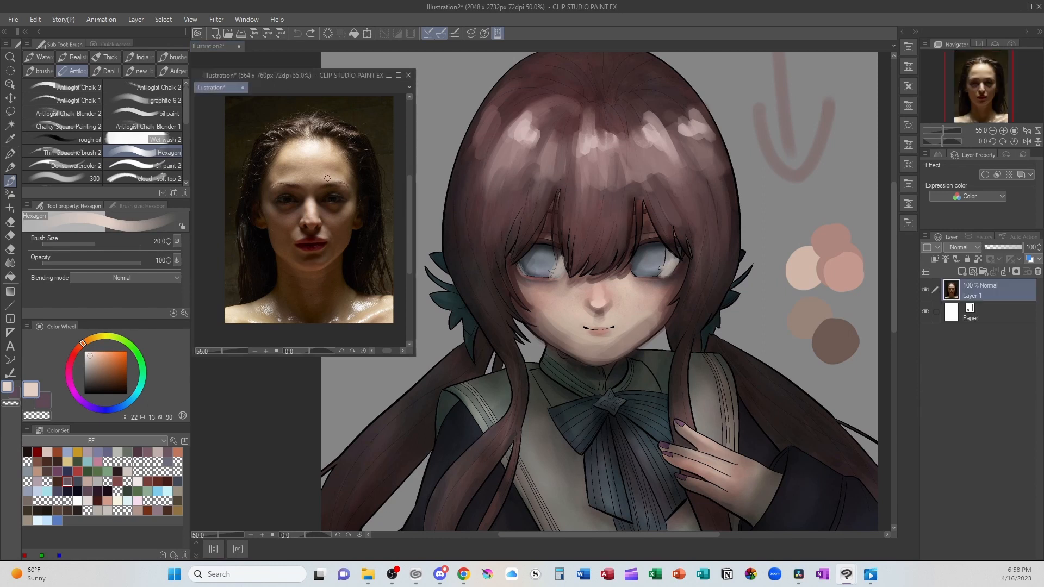
mouse_move(295, 163)
left_mouse_down()
mouse_move(320, 224)
mouse_move(322, 159)
left_mouse_up()
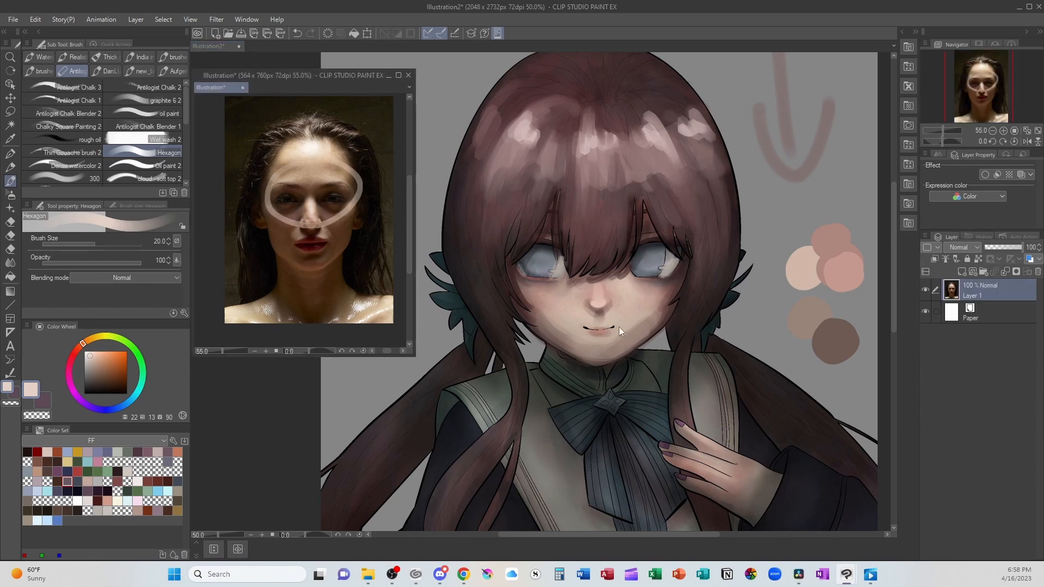
key("ctrl+z")
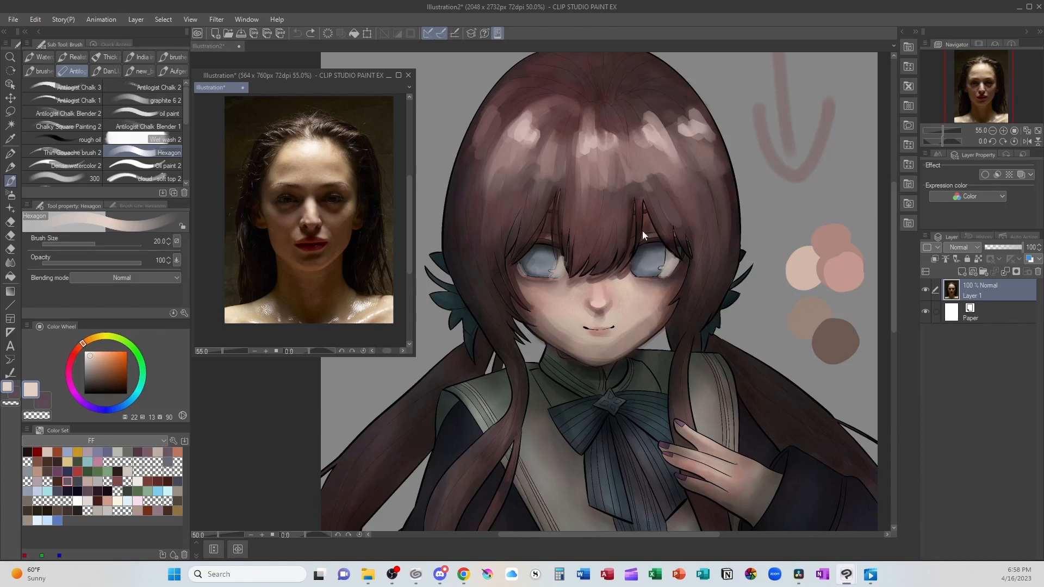
Step: Brighten the lower eye whites with a pale peach (H 22, S 12, V 91) and resample dark blue-grey from the eye
left_click(549, 261, "alt")
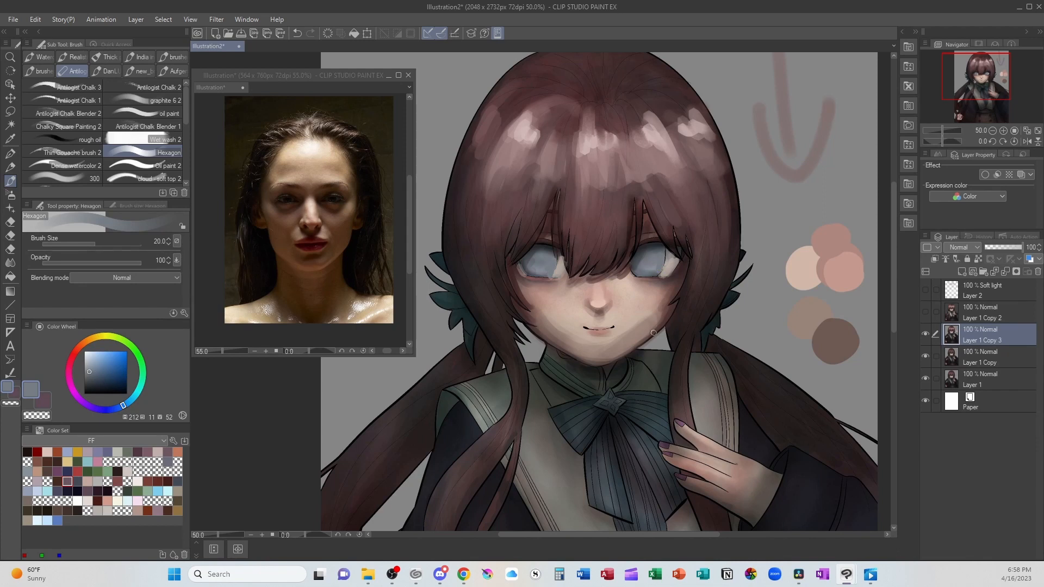
left_click(628, 299, "alt")
left_click(89, 355)
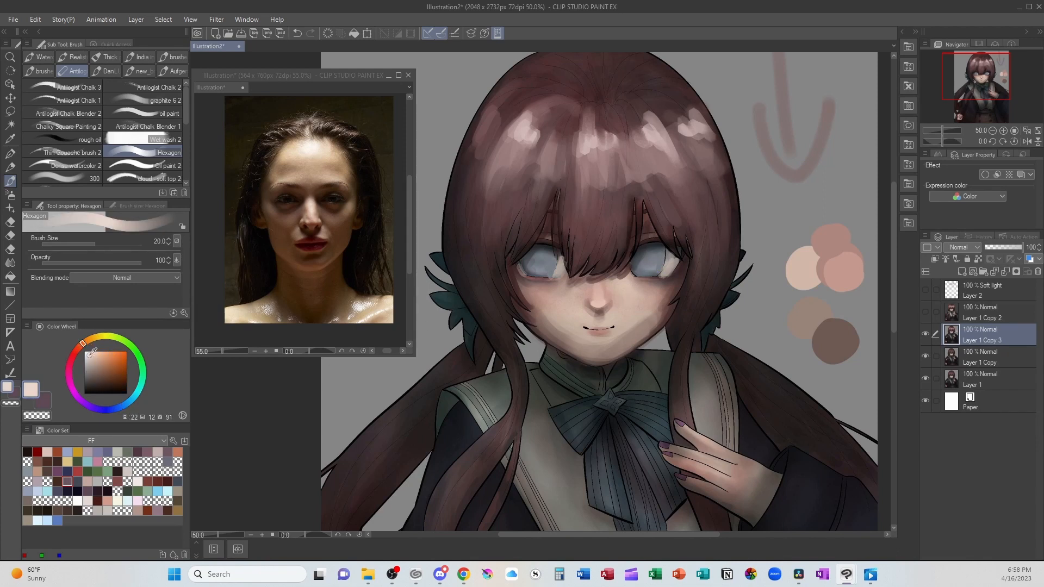
left_click_drag(547, 276, 558, 276)
left_click(665, 259, "alt")
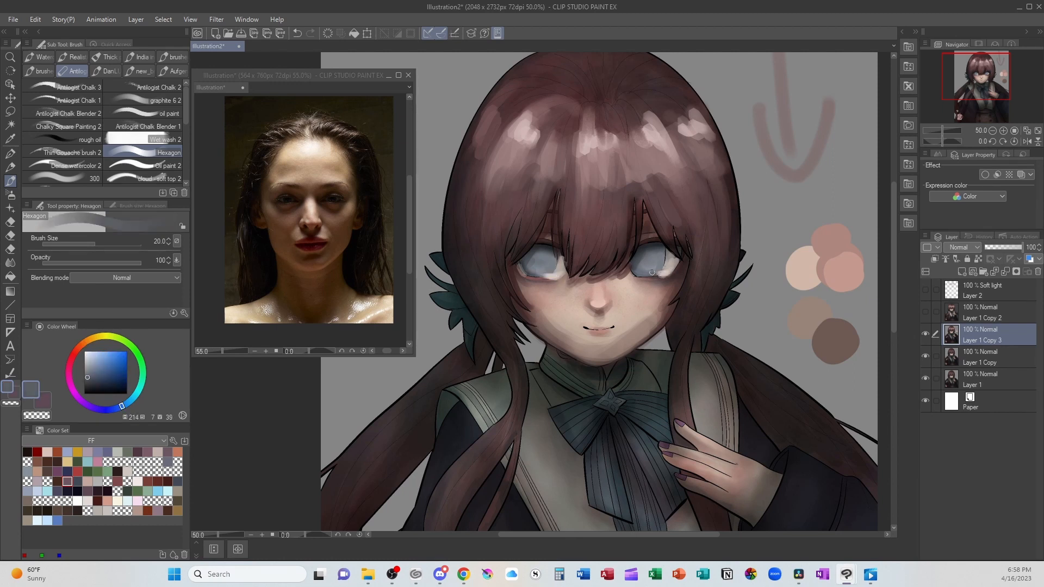
Step: Soften the lower cheeks and jaw with a sampled skin tone (H 24, S 19, V 78) using the 300 brush at size 50
scroll(574, 484, "down", 1)
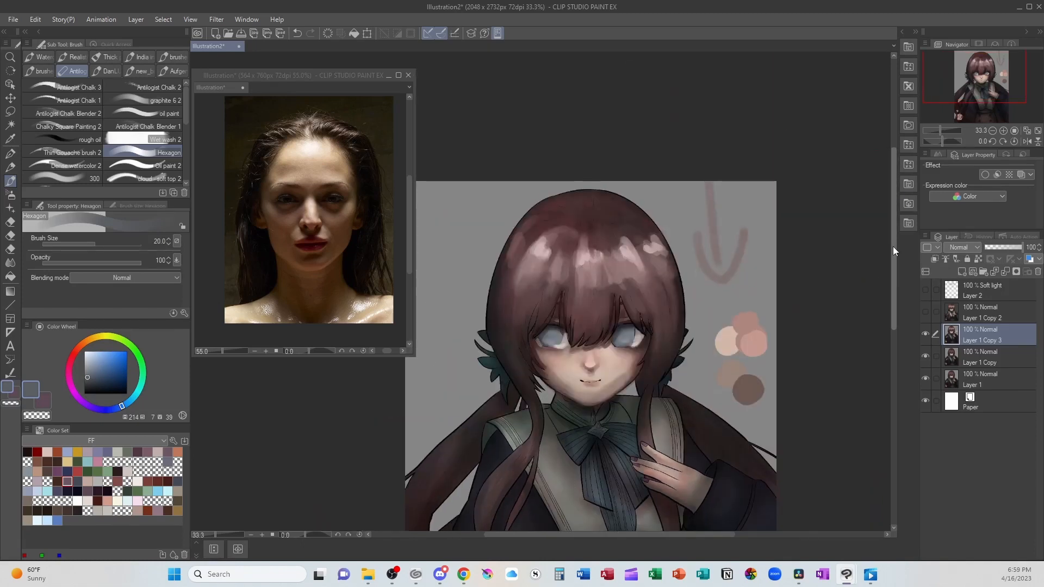
left_click_drag(893, 246, 894, 278)
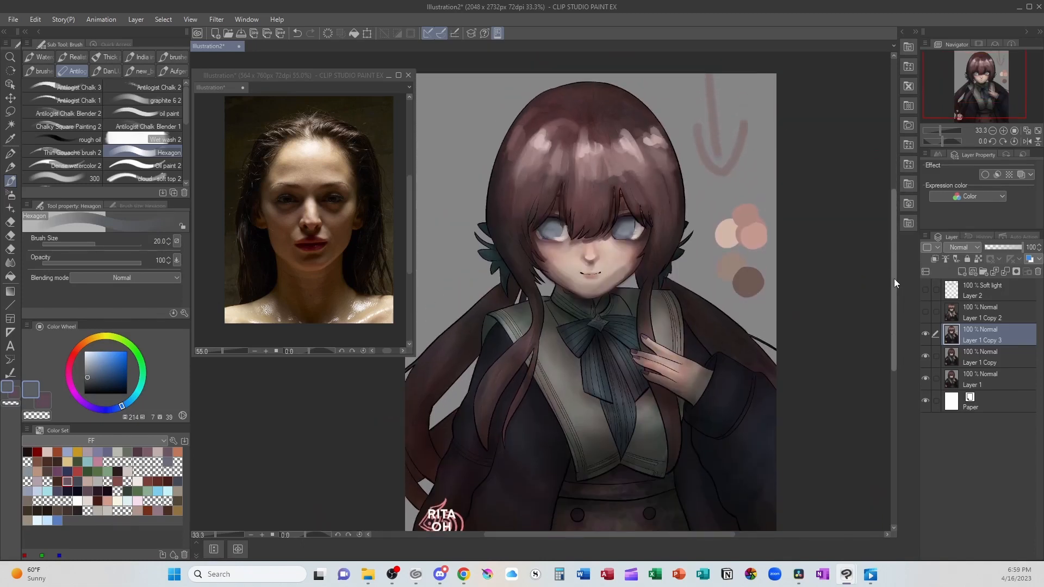
key("b")
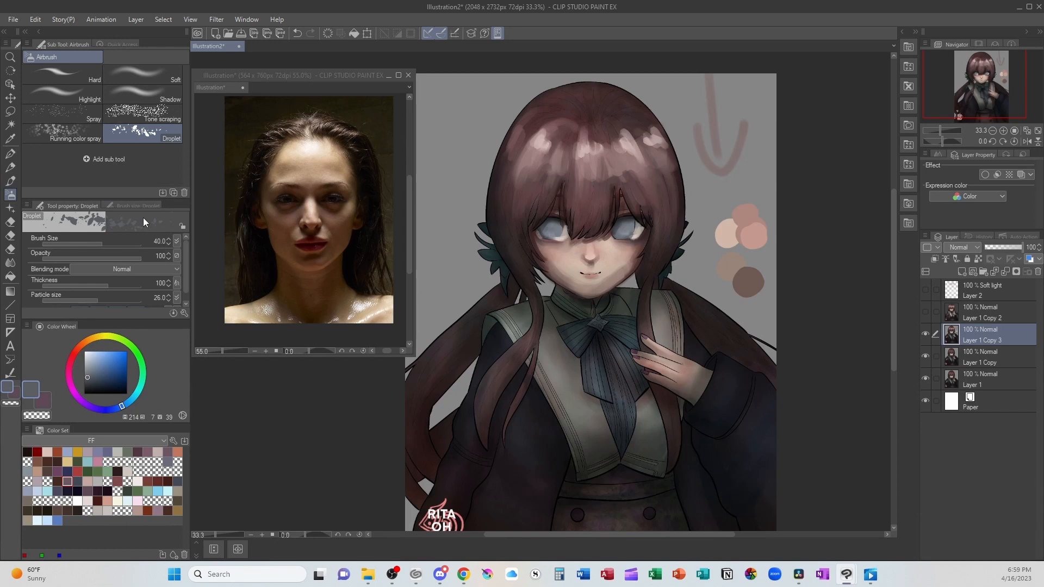
key("b")
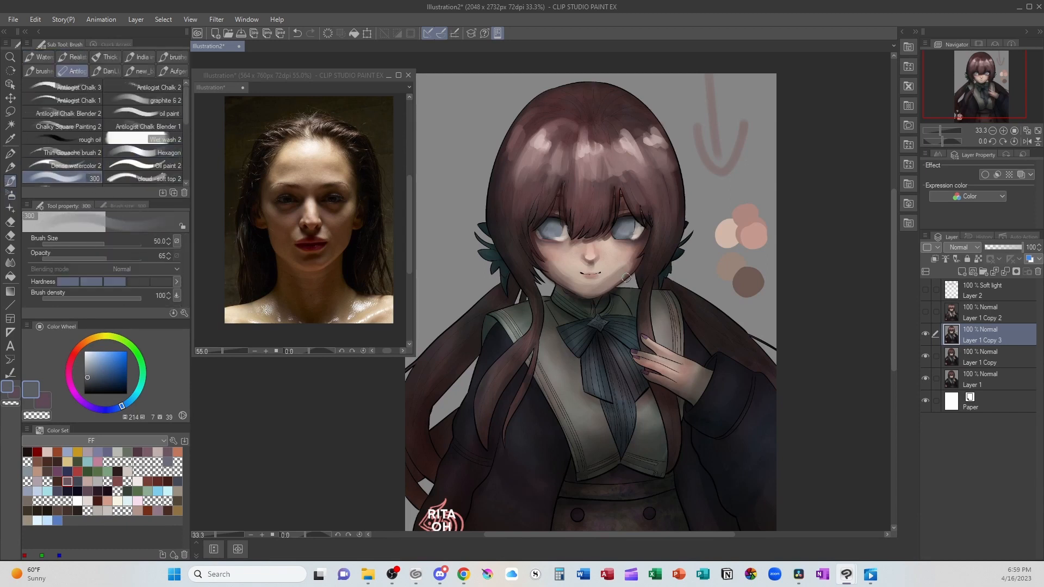
key("ctrl+z")
left_click(604, 270, "alt")
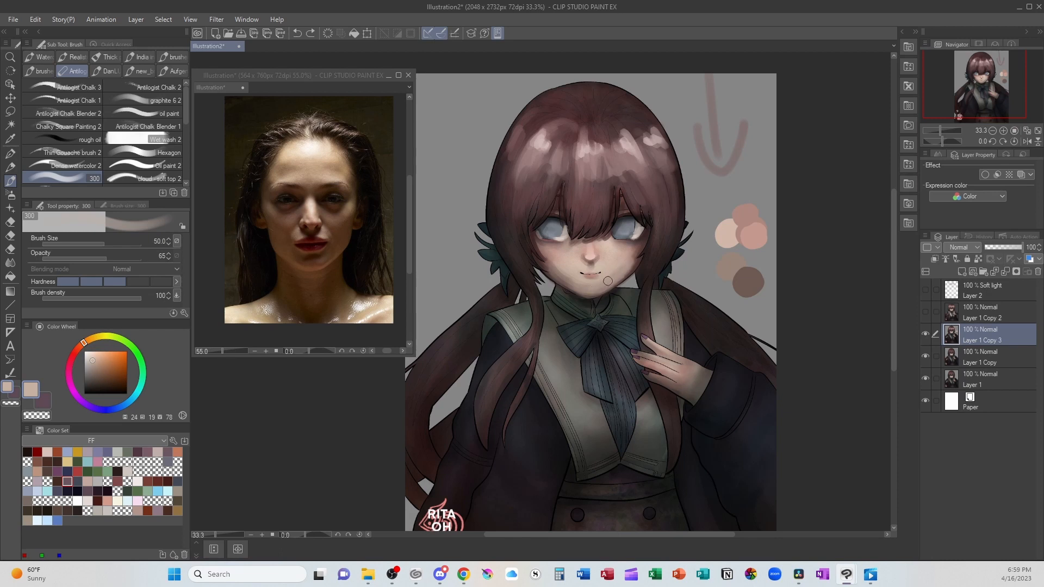
left_click_drag(563, 273, 578, 281)
left_click_drag(892, 310, 893, 322)
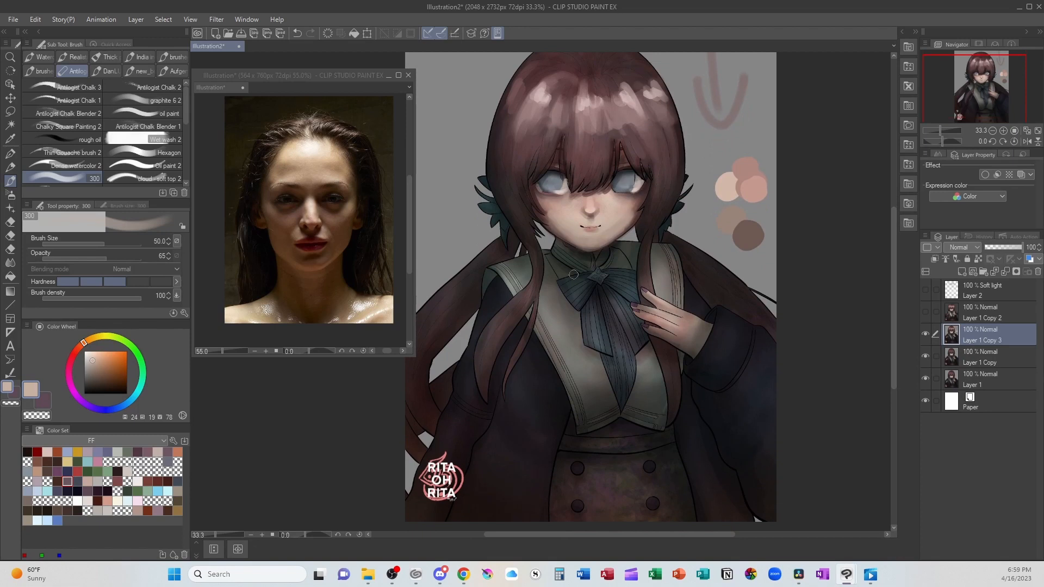
mouse_move(533, 348)
left_mouse_down()
mouse_move(714, 350)
mouse_move(679, 224)
mouse_move(516, 273)
mouse_move(499, 346)
mouse_move(663, 360)
mouse_move(571, 299)
mouse_move(628, 275)
mouse_move(628, 251)
left_mouse_up()
key("ctrl+z")
key("ctrl+z")
Step: Try to lighten the bib with a light warm grey (H 50, S 8, V 73) using the 300 brush at size 50
left_click(555, 328, "alt")
left_click(89, 363)
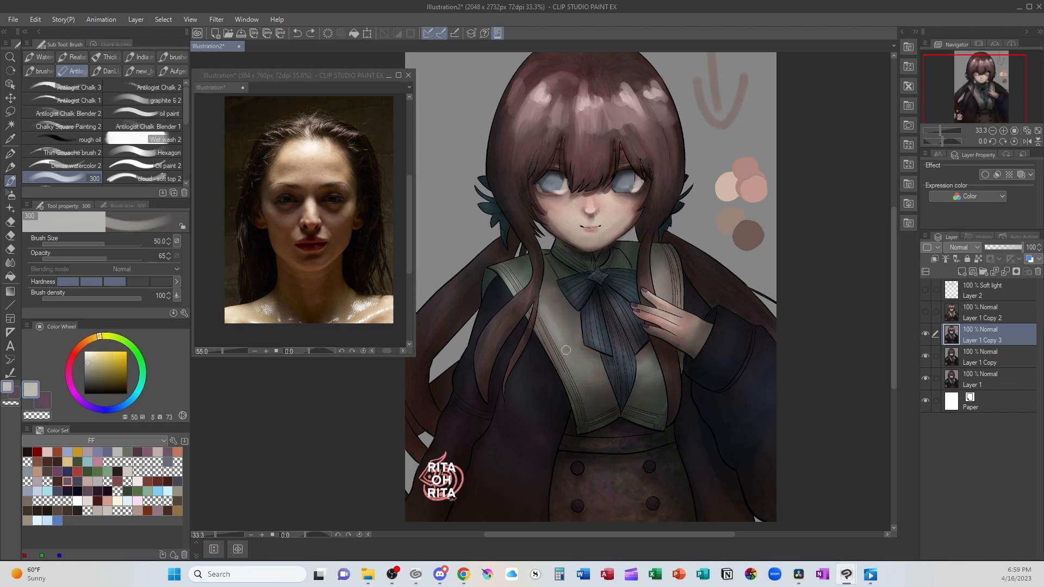
mouse_move(571, 353)
left_mouse_down()
mouse_move(552, 294)
mouse_move(570, 319)
left_mouse_up()
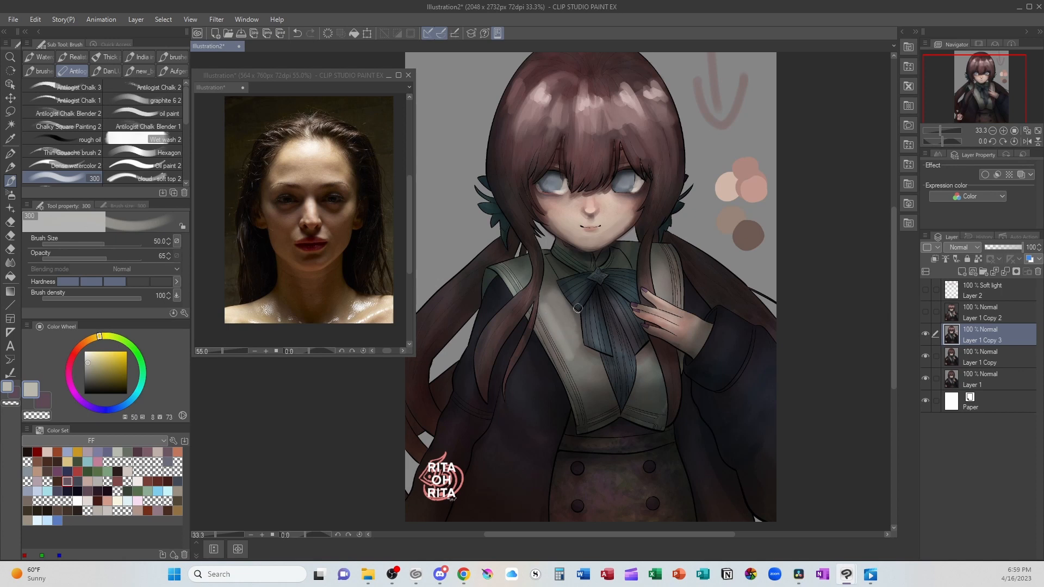
mouse_move(545, 273)
left_mouse_down()
mouse_move(542, 304)
mouse_move(546, 285)
mouse_move(582, 391)
mouse_move(542, 332)
left_mouse_up()
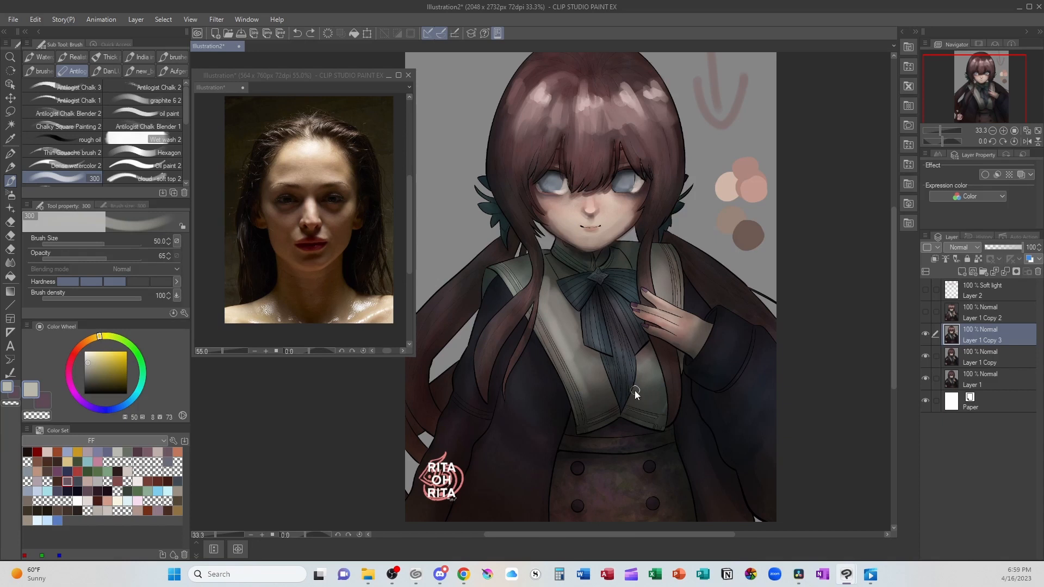
key("ctrl+z")
key("ctrl+z")
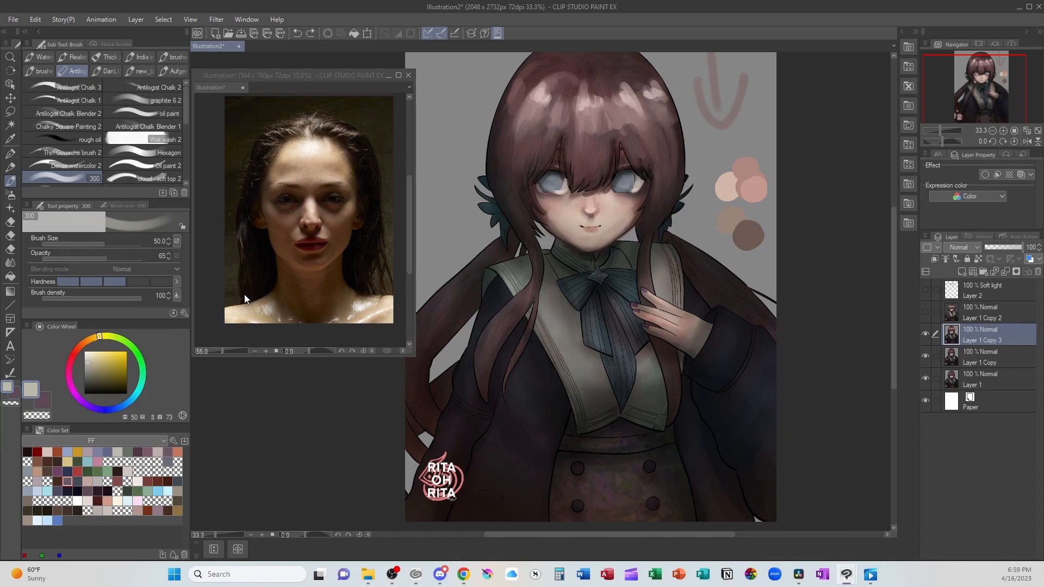
Step: Set the Hexagon brush to Soft light blending at size 50 with an off-white color (H 50, S 7, V 90)
left_click(163, 153)
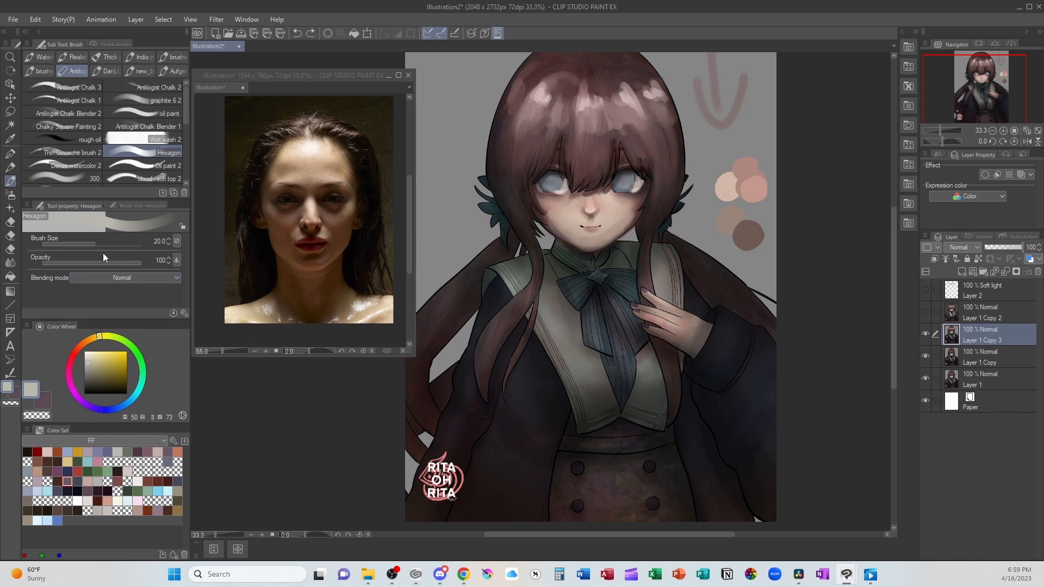
left_click(158, 280)
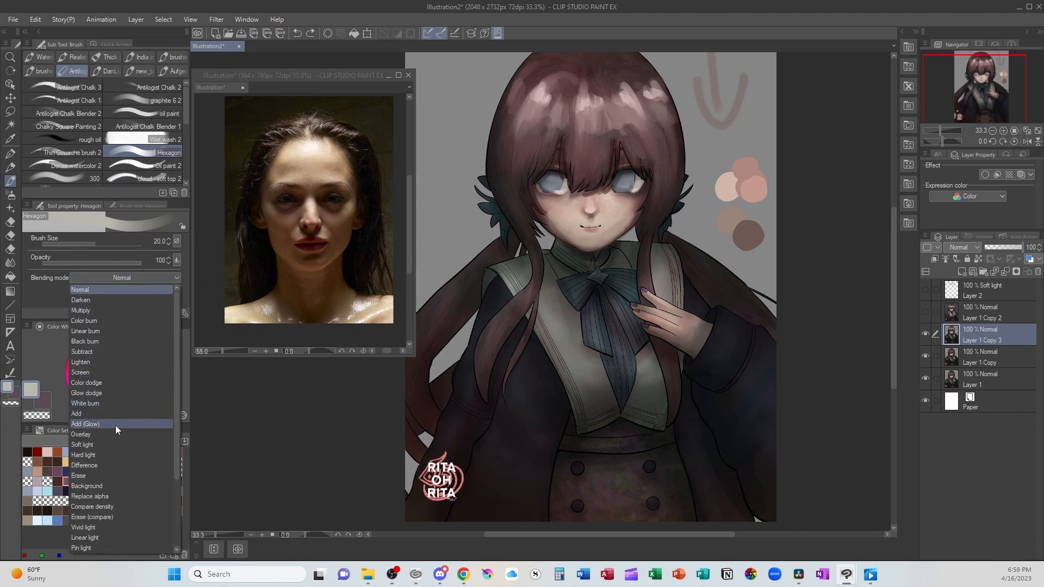
left_click(111, 445)
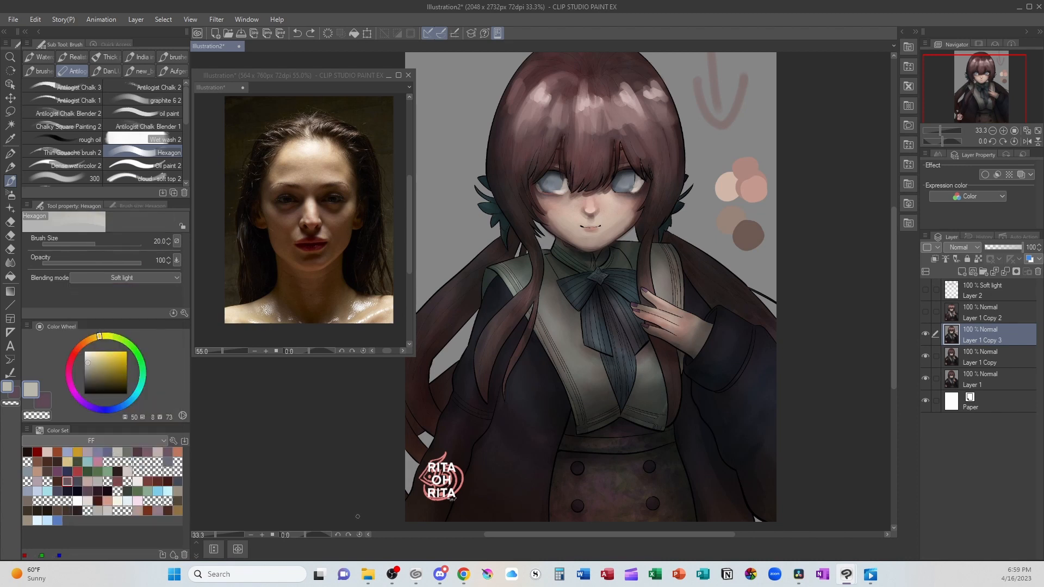
key("]")
key("]")
key("]")
left_click(87, 356)
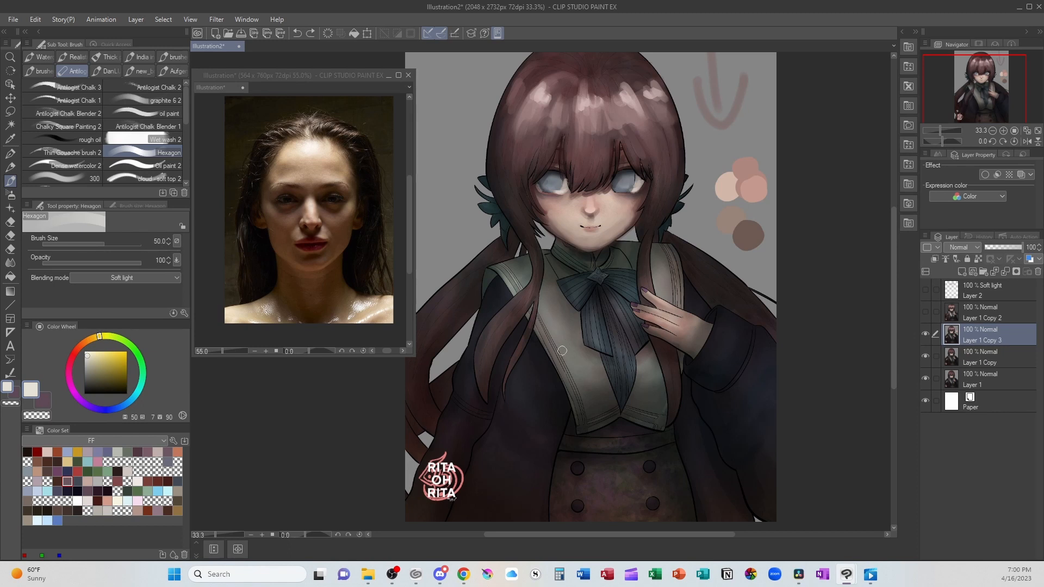
Step: Enlarge the Hexagon brush to size 120 and lighten both sides of the bib and collar with soft-light strokes
key("]")
key("]")
key("]")
key("]")
key("]")
left_click_drag(548, 316, 574, 371)
mouse_move(565, 307)
left_mouse_down()
mouse_move(630, 307)
mouse_move(575, 313)
mouse_move(621, 311)
mouse_move(600, 327)
mouse_move(632, 345)
mouse_move(620, 374)
mouse_move(646, 376)
mouse_move(589, 380)
mouse_move(575, 367)
mouse_move(579, 389)
mouse_move(586, 363)
mouse_move(567, 320)
mouse_move(548, 326)
mouse_move(552, 285)
mouse_move(514, 268)
left_mouse_up()
mouse_move(659, 272)
left_mouse_down()
mouse_move(672, 285)
mouse_move(662, 252)
mouse_move(669, 295)
left_mouse_up()
left_click_drag(670, 295, 668, 261)
mouse_move(649, 299)
left_mouse_down()
mouse_move(668, 356)
mouse_move(686, 349)
mouse_move(666, 370)
left_mouse_up()
Step: Brush soft-light highlights onto the dark sleeves and coat front
mouse_move(732, 332)
left_mouse_down()
mouse_move(737, 372)
mouse_move(764, 368)
mouse_move(777, 408)
left_mouse_up()
mouse_move(523, 360)
left_mouse_down()
mouse_move(496, 464)
mouse_move(464, 504)
mouse_move(509, 441)
mouse_move(541, 365)
mouse_move(519, 443)
mouse_move(548, 423)
left_mouse_up()
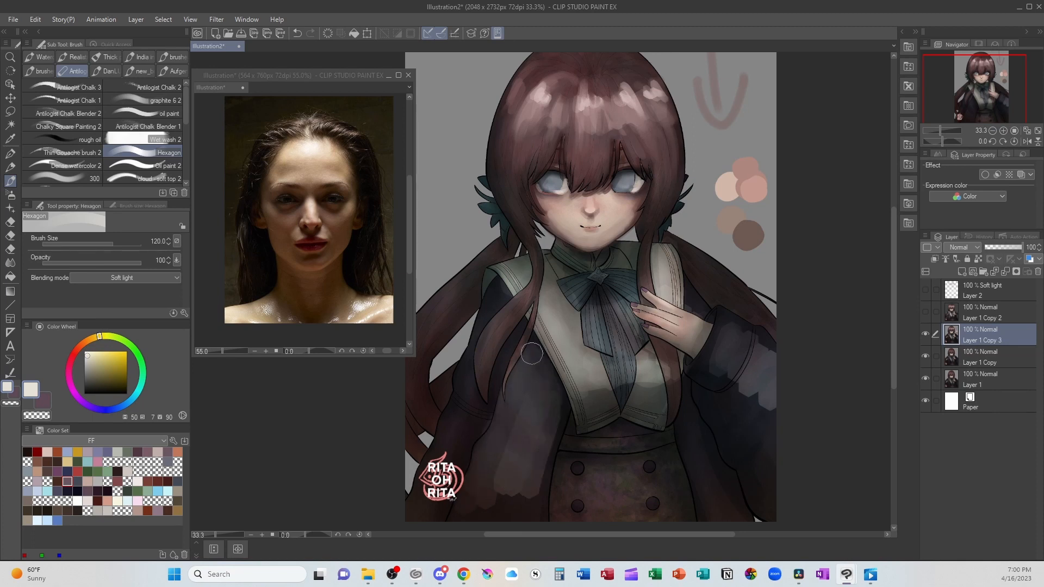
mouse_move(503, 346)
left_mouse_down()
mouse_move(479, 321)
mouse_move(452, 435)
mouse_move(483, 407)
mouse_move(475, 456)
left_mouse_up()
mouse_move(731, 353)
left_mouse_down()
mouse_move(729, 362)
mouse_move(770, 379)
mouse_move(769, 400)
left_mouse_up()
Step: Reduce the brush to size 60, add soft-light highlights to both ponytails, and shift the off-white to a pinkish tint (H 4, S 7, V 90)
key("bracketleft")
key("bracketleft")
key("bracketleft")
key("bracketleft")
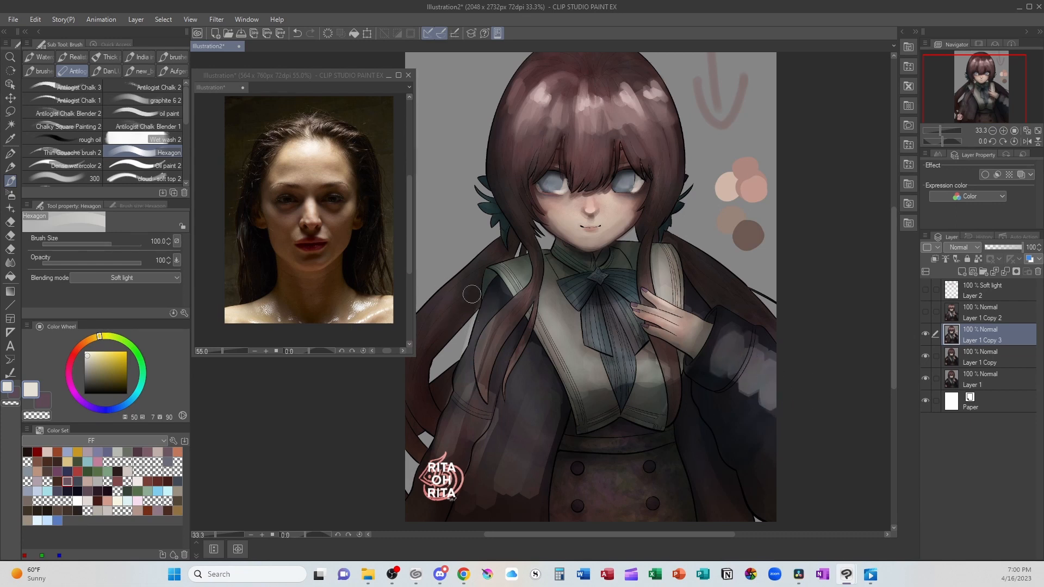
mouse_move(461, 281)
left_mouse_down()
mouse_move(425, 322)
mouse_move(442, 301)
mouse_move(431, 322)
left_mouse_up()
left_click_drag(698, 259, 732, 288)
mouse_move(708, 260)
left_mouse_down()
mouse_move(710, 277)
mouse_move(731, 287)
left_mouse_up()
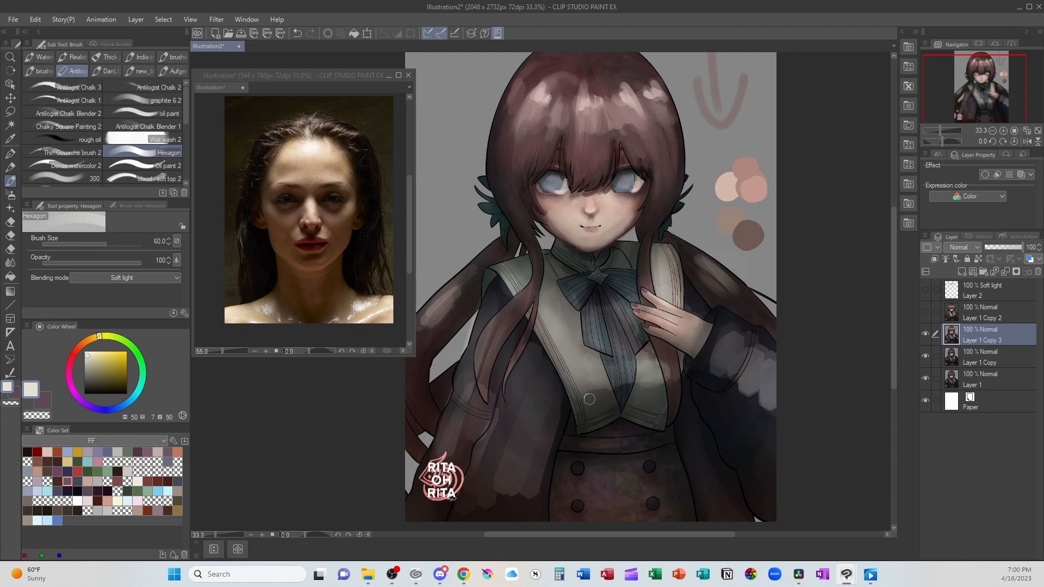
left_click(75, 352)
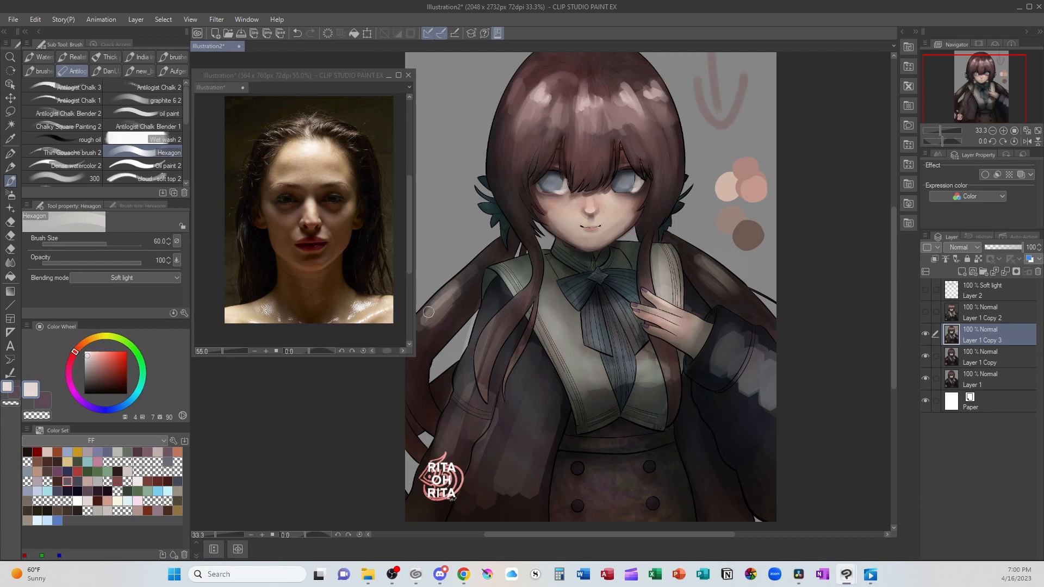
Step: Add soft-light highlights to the right ponytail and deepen the left ponytail with dark brown (H 0, S 27, V 20)
mouse_move(699, 272)
left_mouse_down()
mouse_move(723, 282)
mouse_move(702, 258)
mouse_move(750, 302)
mouse_move(709, 267)
mouse_move(740, 320)
left_mouse_up()
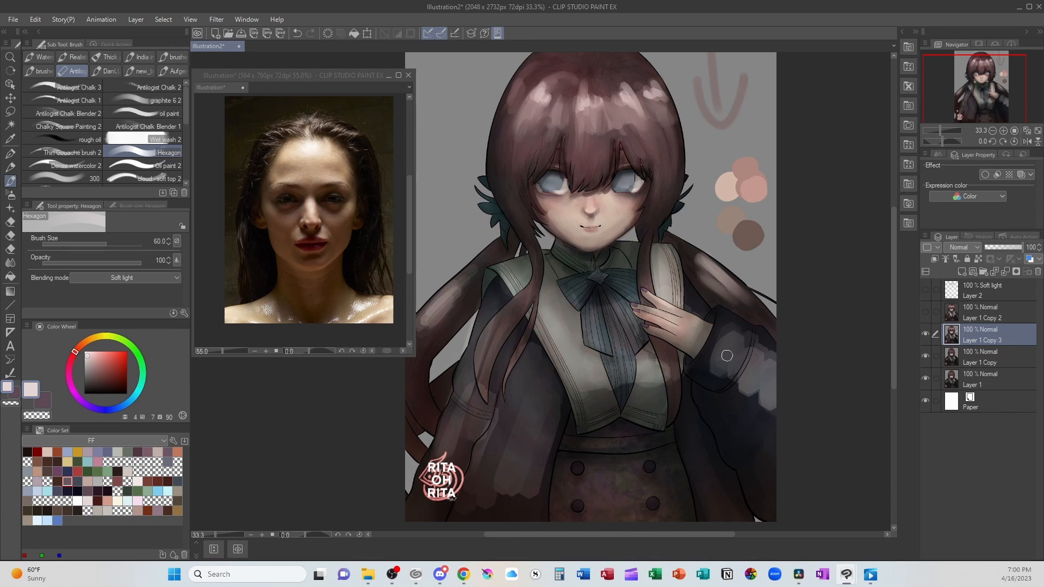
left_click(425, 337, "alt")
left_click_drag(439, 313, 449, 296)
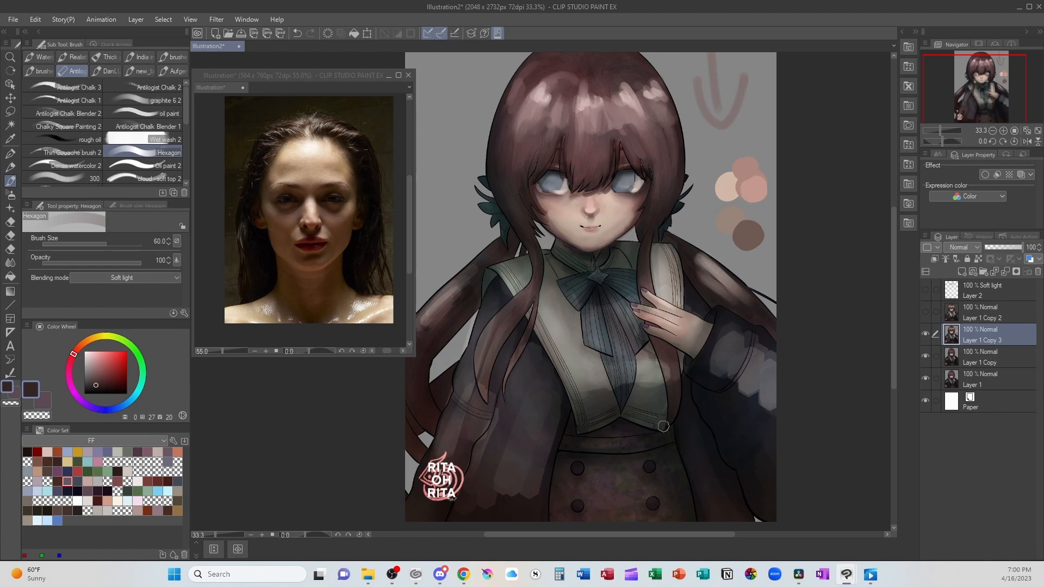
Step: Switch the Hexagon brush to Normal blending and shade both sides of the bib with sampled dark olive (H 75, S 11, V 28)
left_click(149, 278)
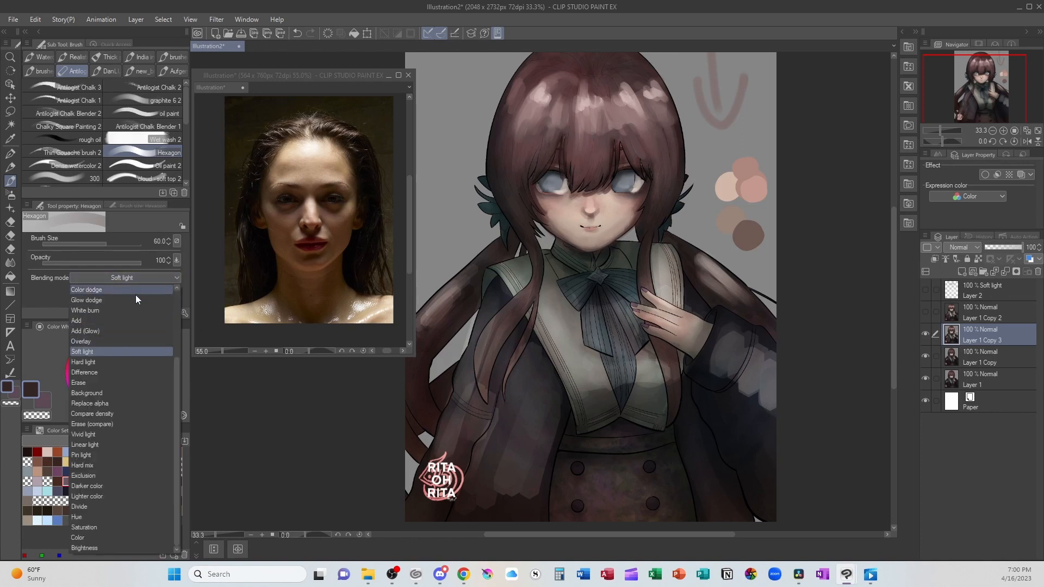
left_click_drag(178, 351, 177, 281)
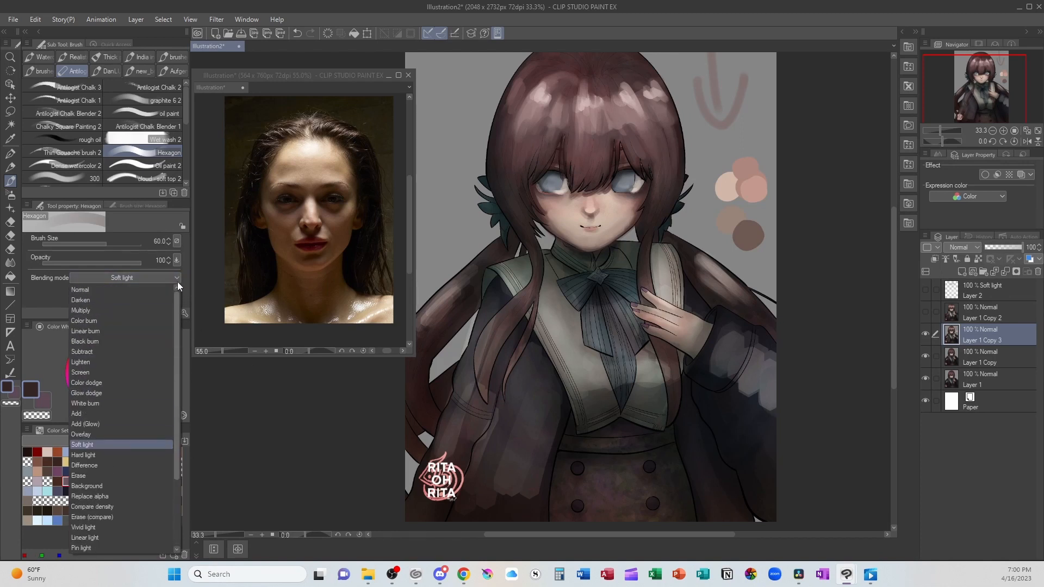
left_click(113, 289)
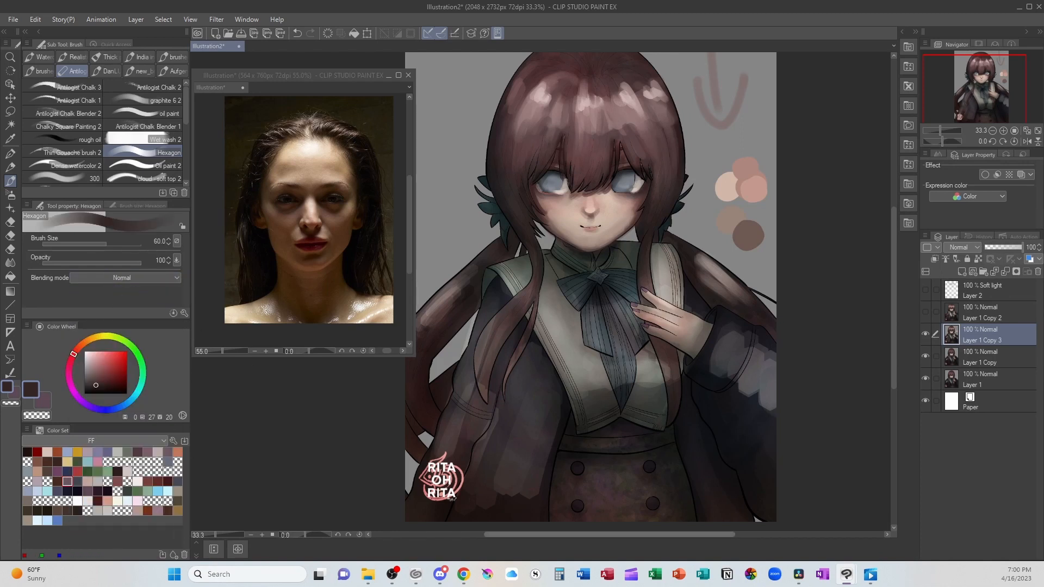
left_click(549, 267, "alt")
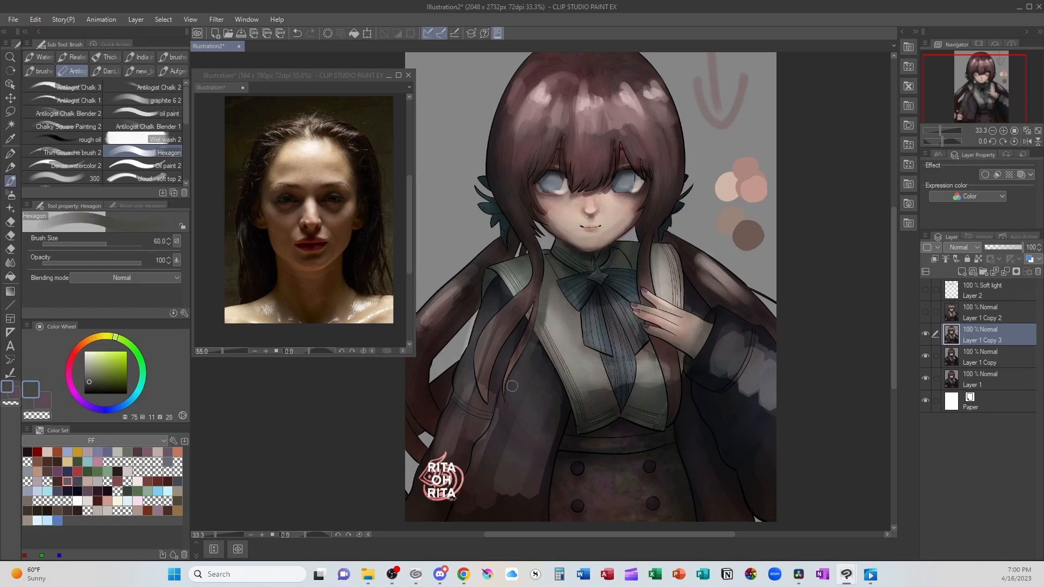
mouse_move(540, 325)
left_mouse_down()
mouse_move(546, 277)
mouse_move(539, 326)
left_mouse_up()
left_click_drag(659, 255, 663, 305)
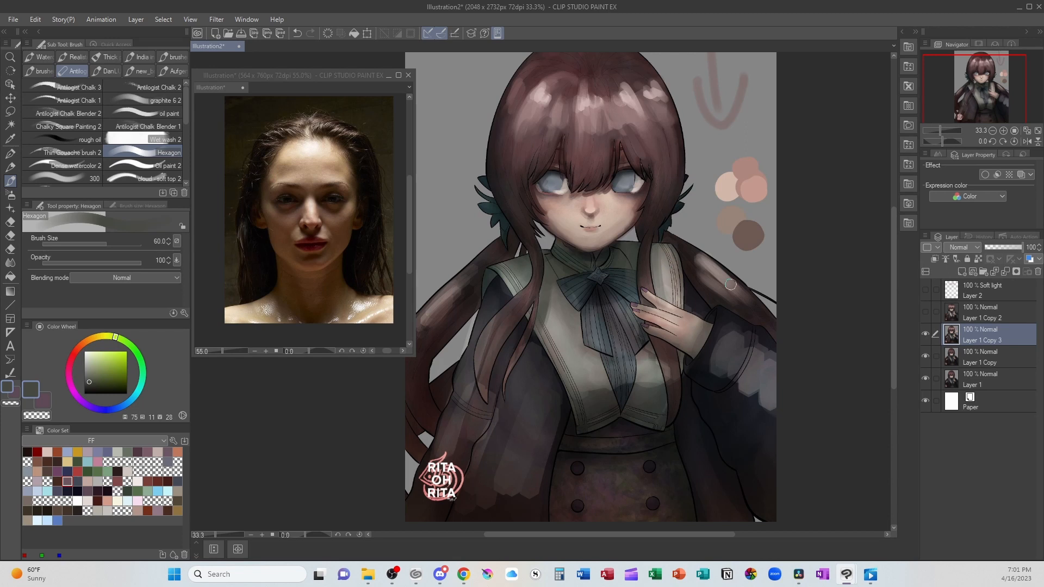
Step: Paint the hand with a sampled skin tone (H 22, S 20, V 81) and rework the left upper sleeve with sampled dark tones
left_click(609, 210, "alt")
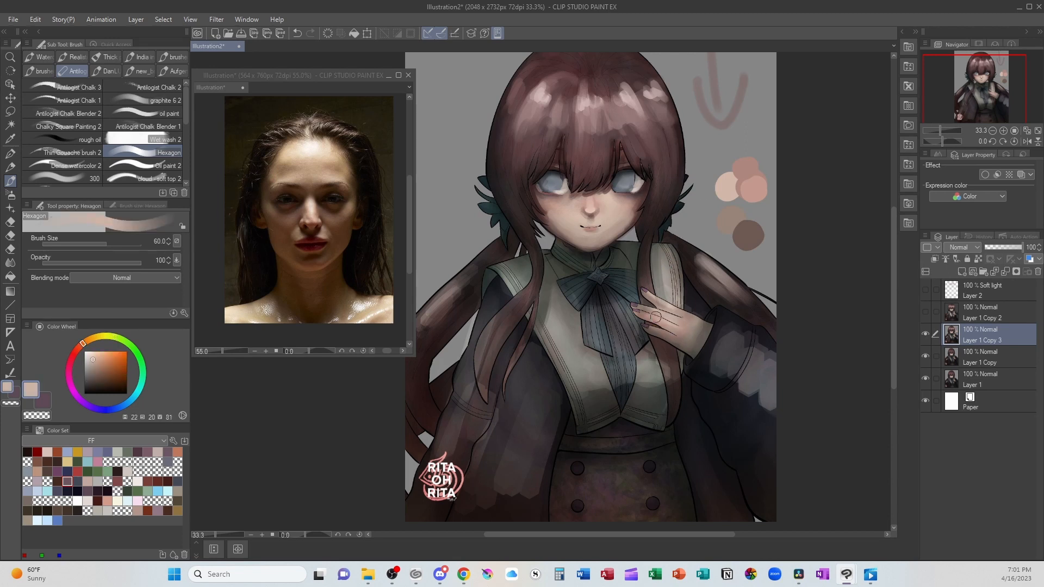
mouse_move(656, 317)
left_mouse_down()
mouse_move(700, 331)
mouse_move(646, 291)
mouse_move(699, 321)
left_mouse_up()
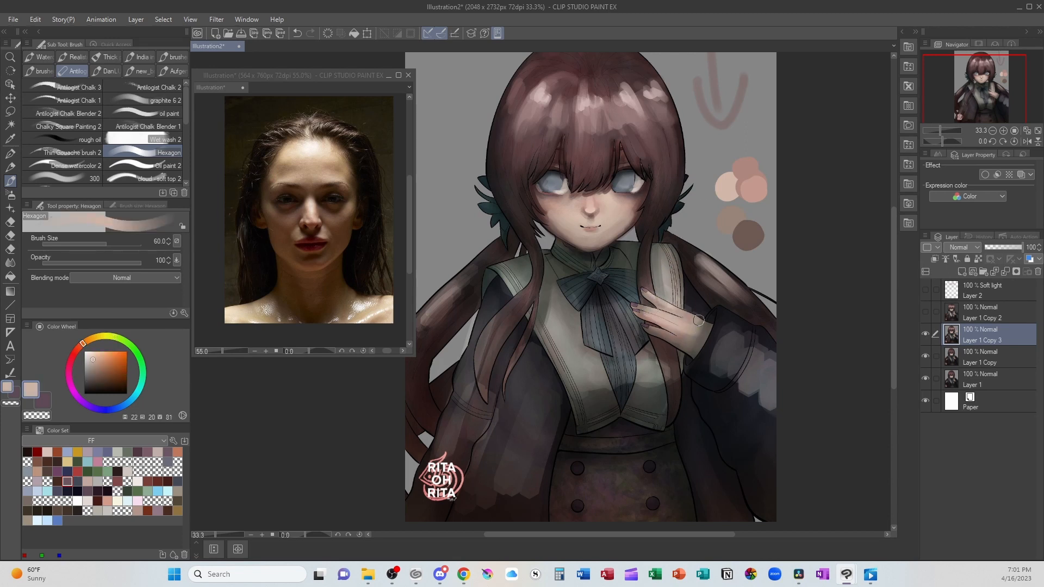
left_click(531, 356, "alt")
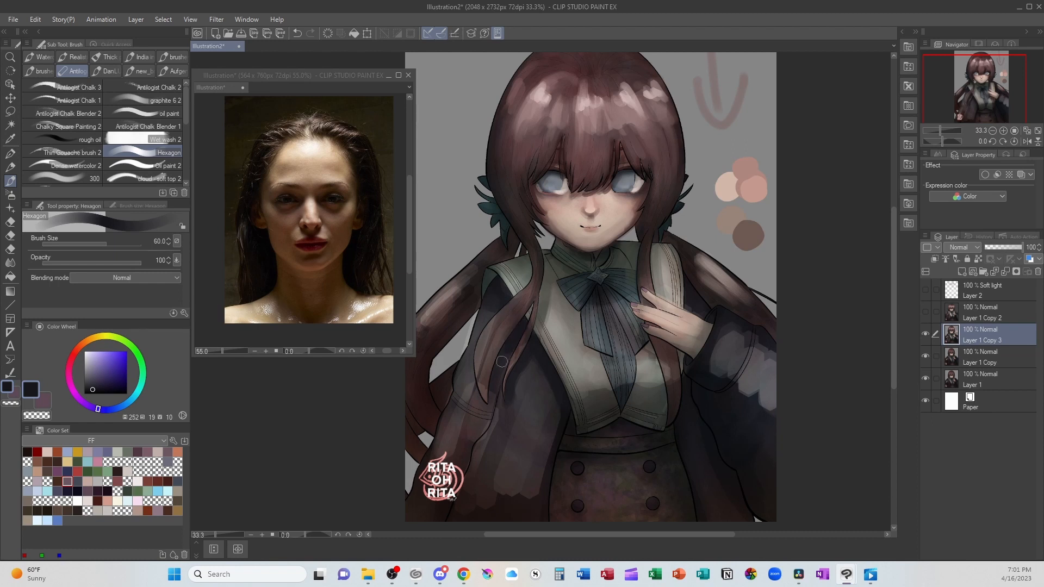
left_click(491, 403, "alt")
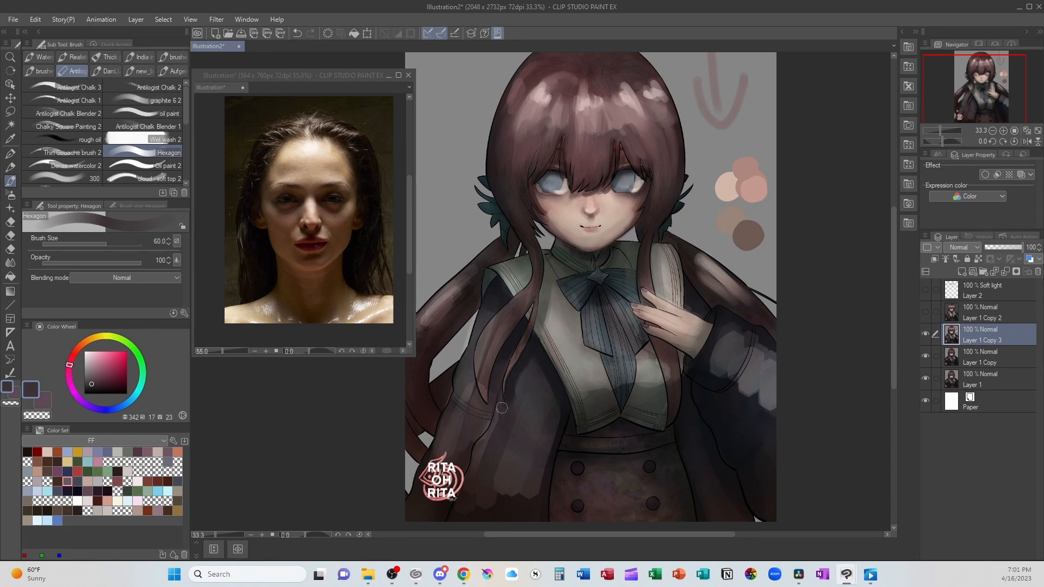
left_click(504, 430, "alt")
left_click(753, 186, "alt")
key("p")
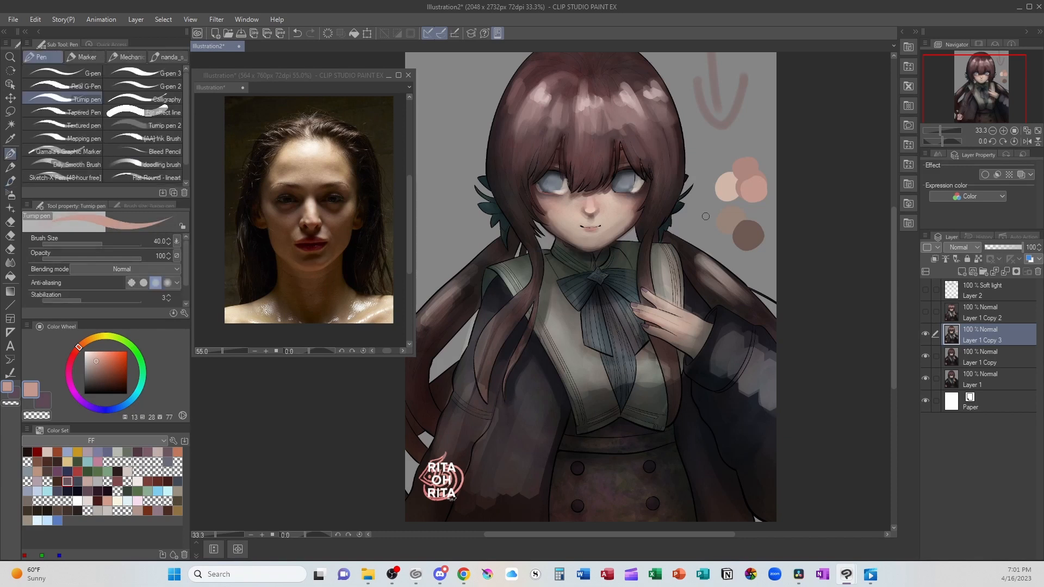
left_click_drag(595, 264, 635, 522)
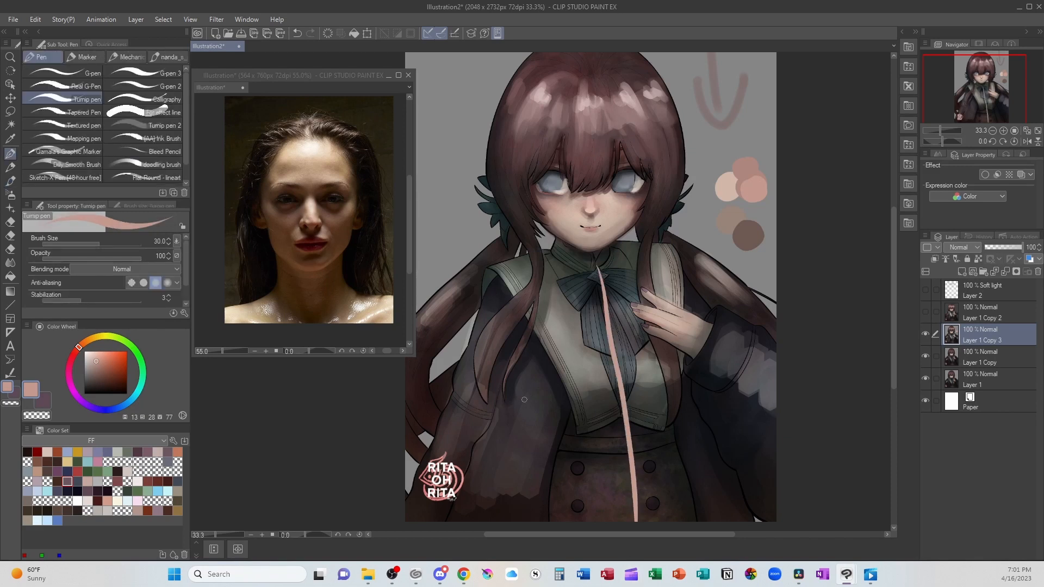
left_click_drag(509, 424, 481, 523)
key("ctrl+z")
key("ctrl+z")
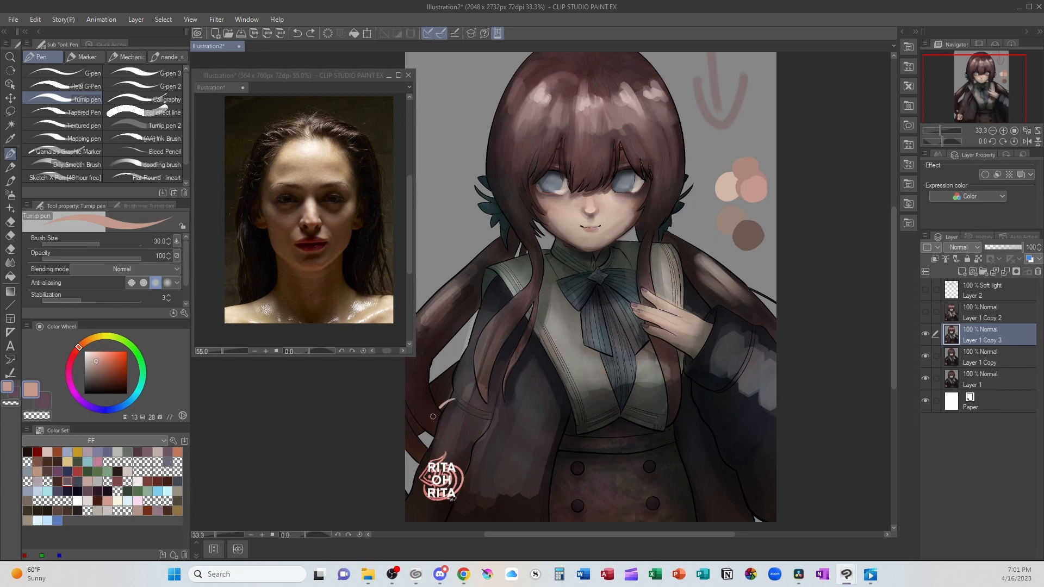
left_click_drag(433, 417, 465, 423)
key("ctrl+z")
left_click_drag(763, 374, 780, 411)
key("ctrl+z")
Step: Darken the lower part of the left sleeve with the Hexagon brush in a sampled near-black brown (H 354, S 34, V 11)
left_click(489, 447, "alt")
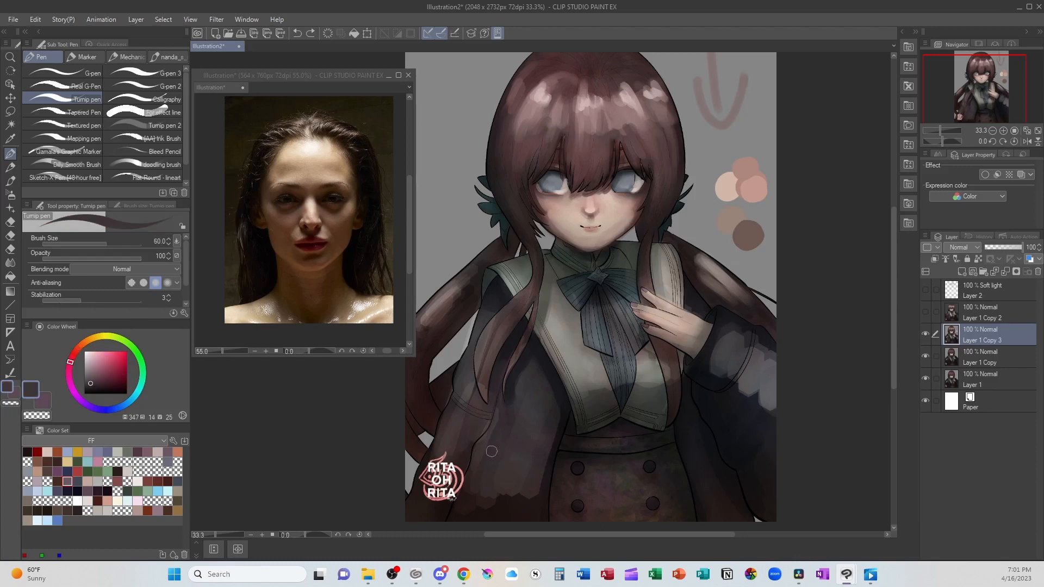
key("b")
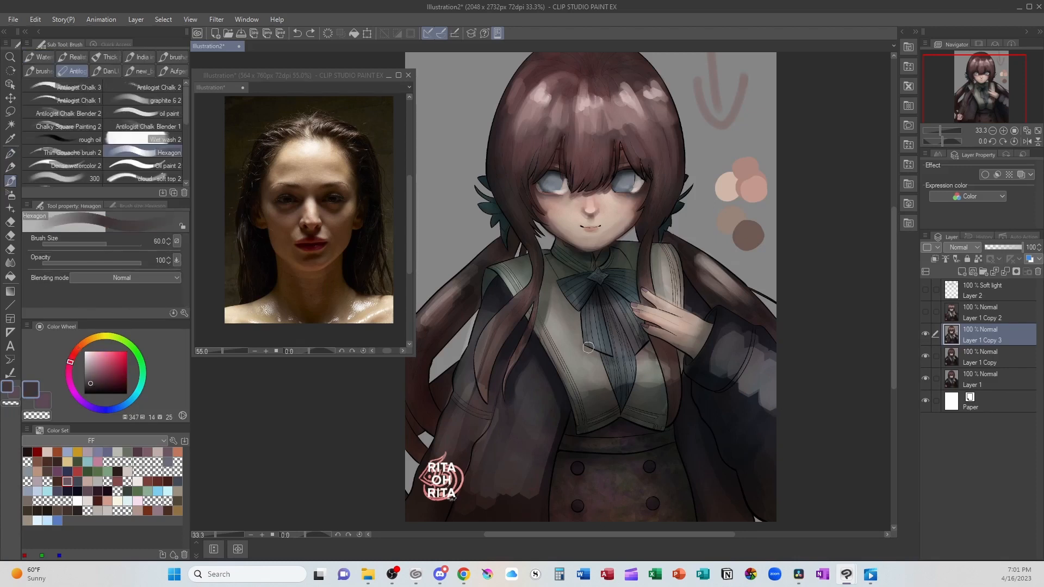
left_click(510, 505, "alt")
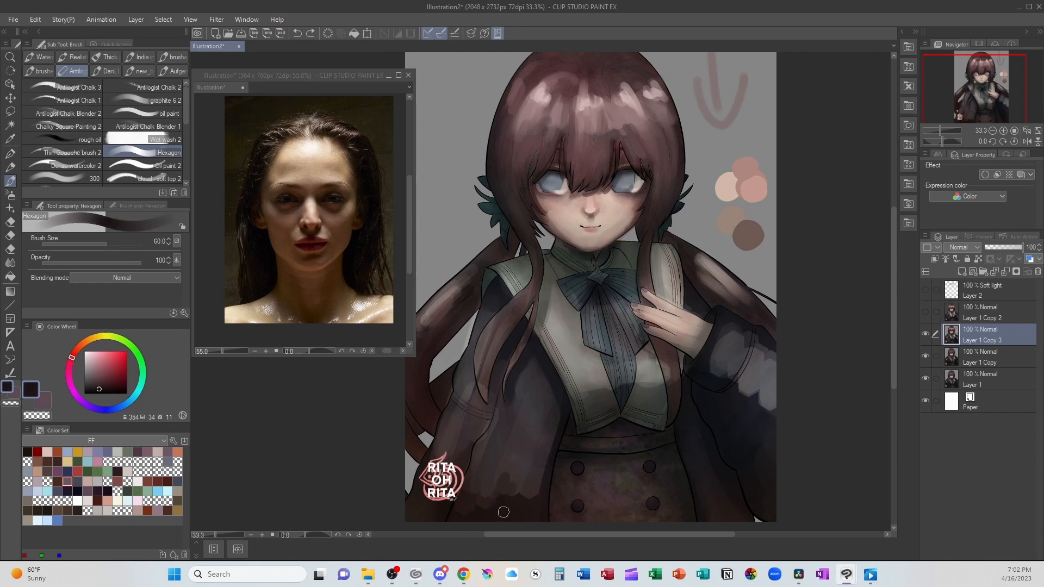
left_click_drag(511, 474, 473, 526)
left_click_drag(560, 406, 522, 527)
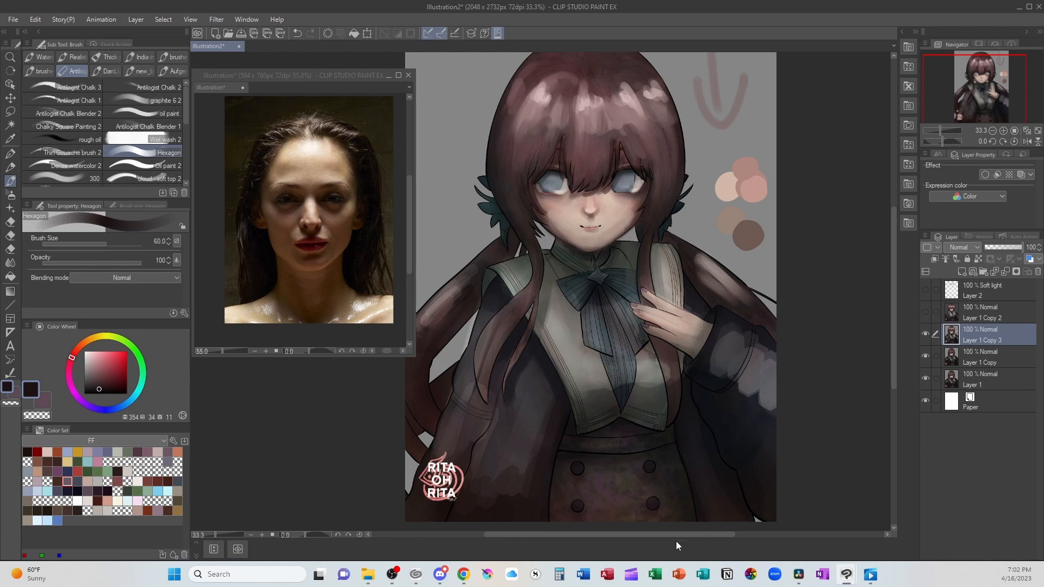
left_click(523, 425, "alt")
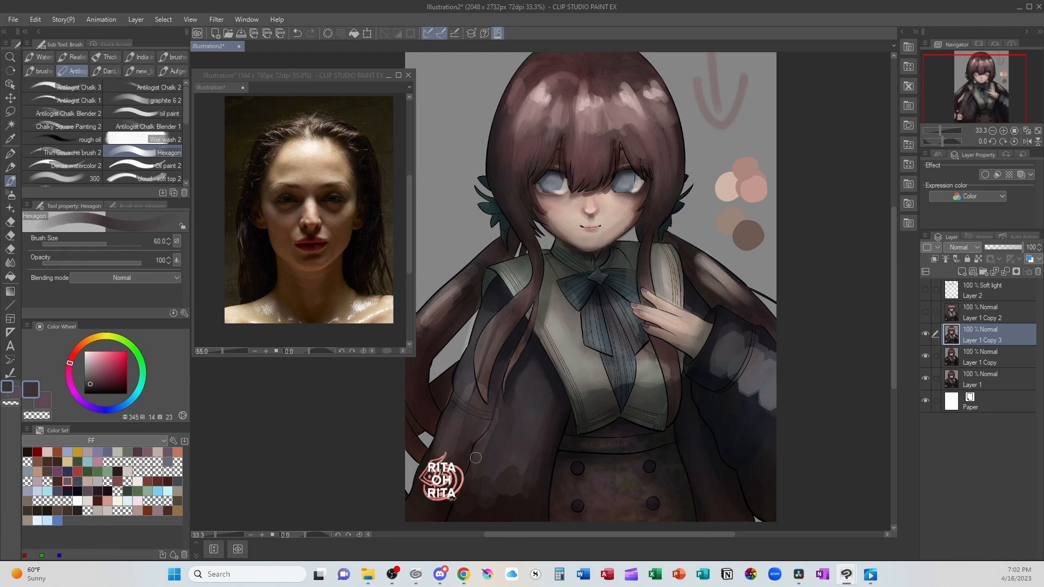
Step: Smooth the sleeve shading with the 300 brush at size 100, using sampled muted tones (H 345, S 14, V 23 and H 330, S 7, V 35)
key("3")
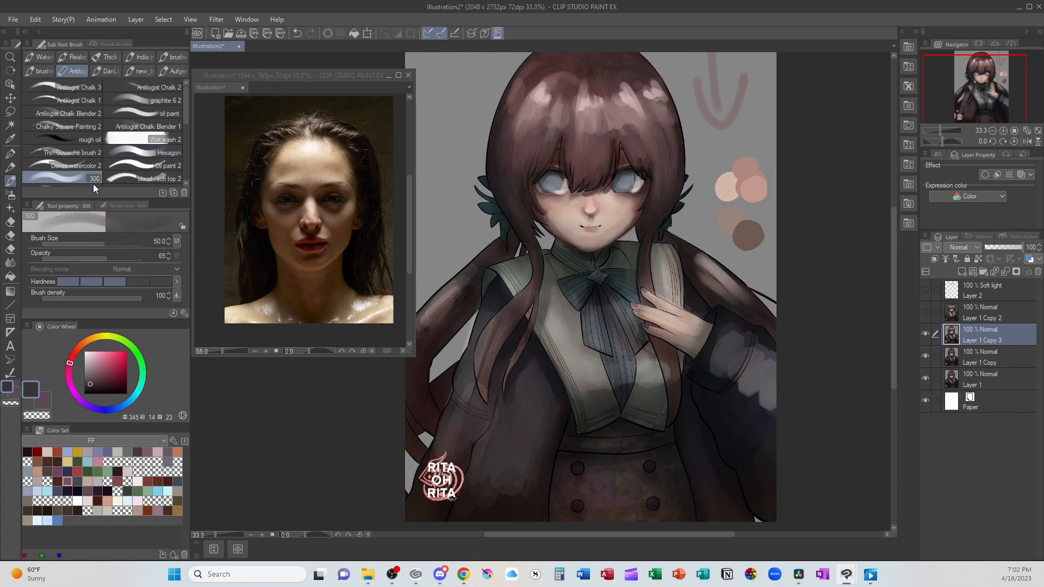
key("bracketright")
key("bracketright")
key("bracketright")
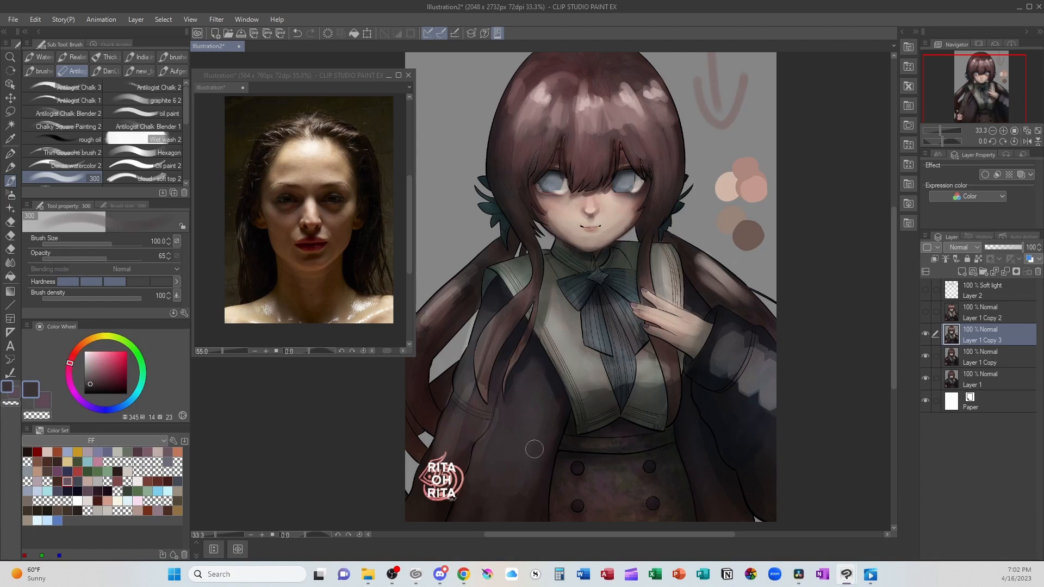
left_click(460, 446, "alt")
Step: Reduce the 300 brush to size 50 and paint light gray streaks (H 49, S 7, V 69) on the bib with the Hexagon brush
scroll(862, 271, "up", 2)
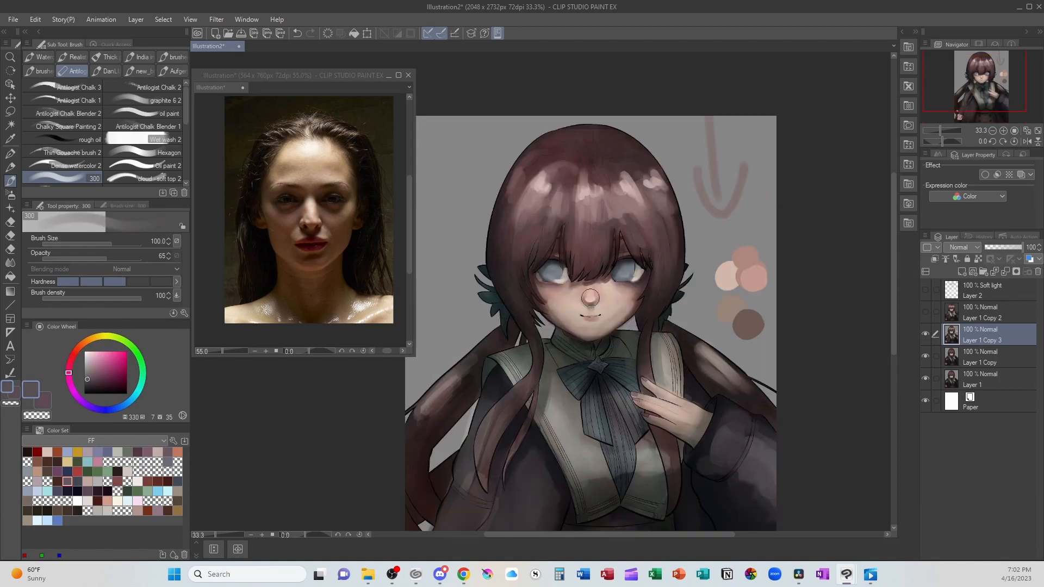
left_click(561, 417, "alt")
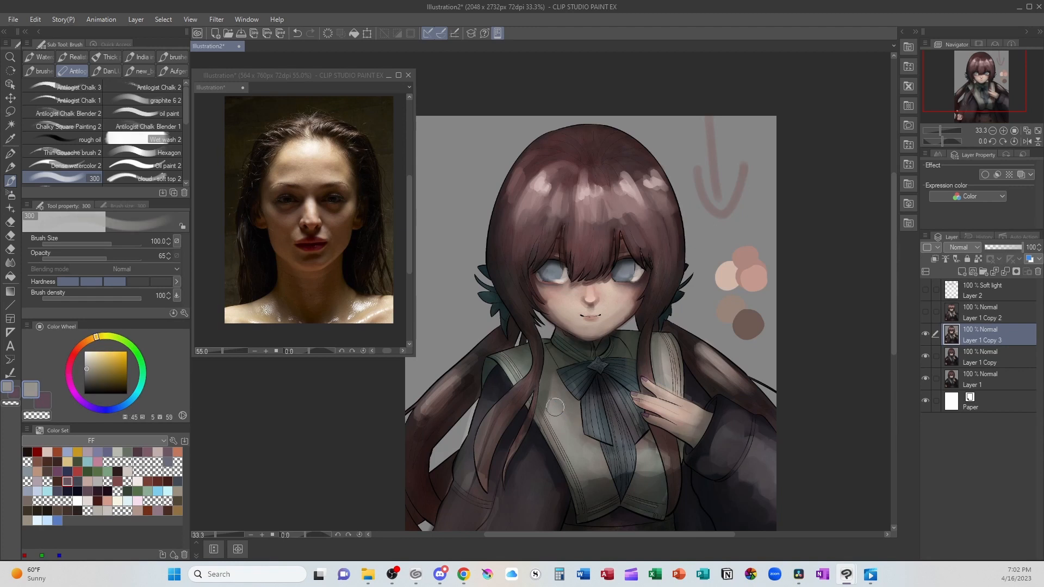
left_click(584, 427)
key("ctrl+z")
key("bracketleft")
key("bracketleft")
key("bracketleft")
left_click(143, 152)
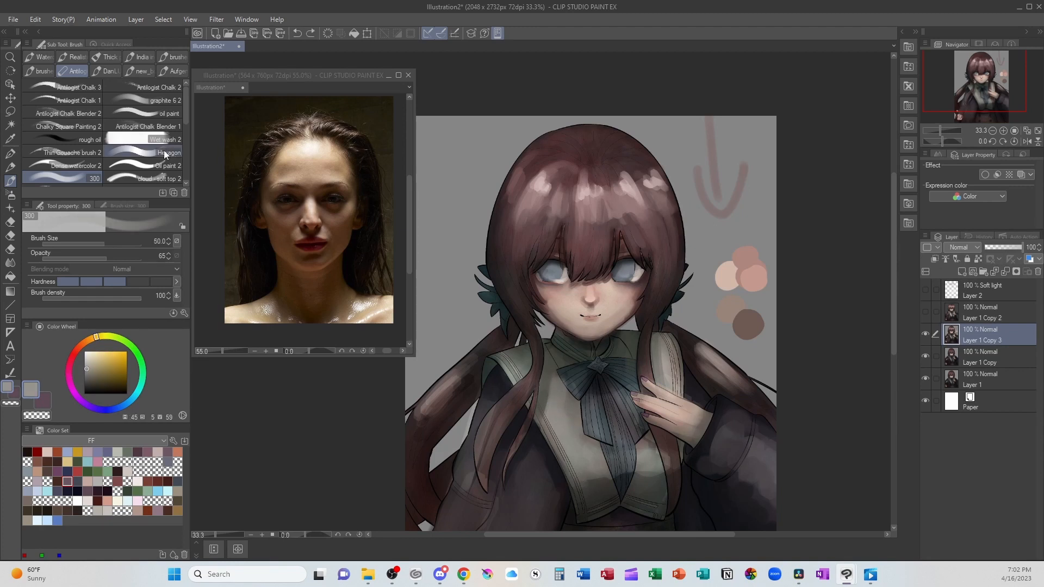
left_click(647, 479, "alt")
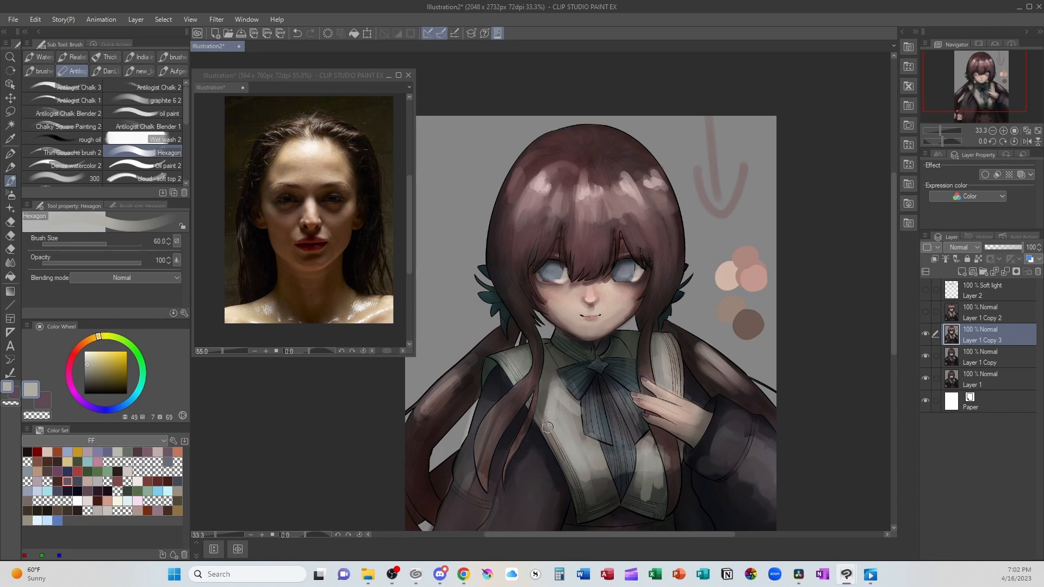
Step: Shade the lower bib on both sides of the tie with the 300 brush at size 50, alternating sampled light and dark grays
scroll(565, 413, "down", 3)
left_click(72, 177)
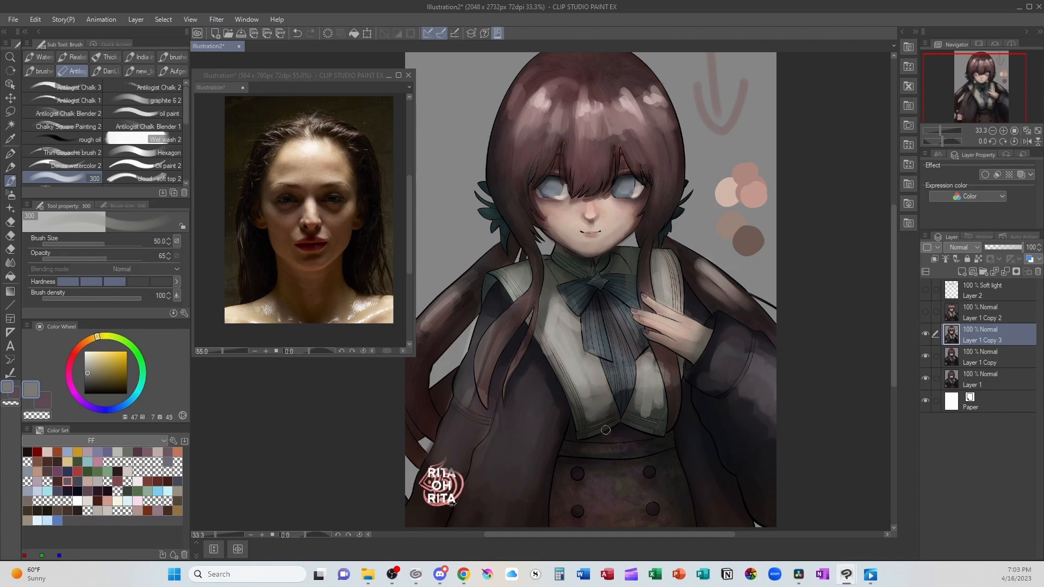
left_click(602, 408, "alt")
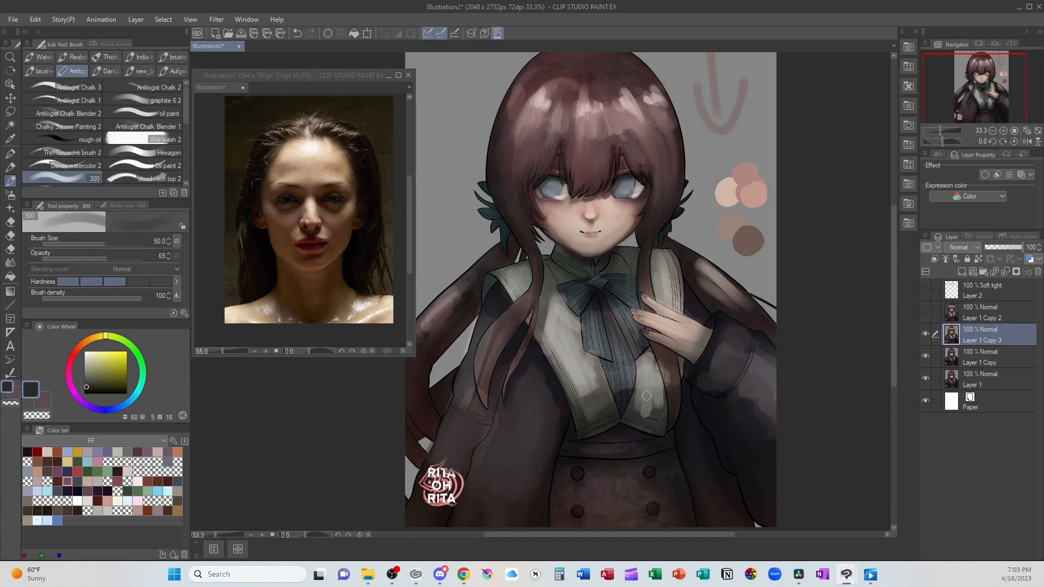
mouse_move(638, 392)
left_mouse_down()
mouse_move(648, 413)
mouse_move(663, 408)
left_mouse_up()
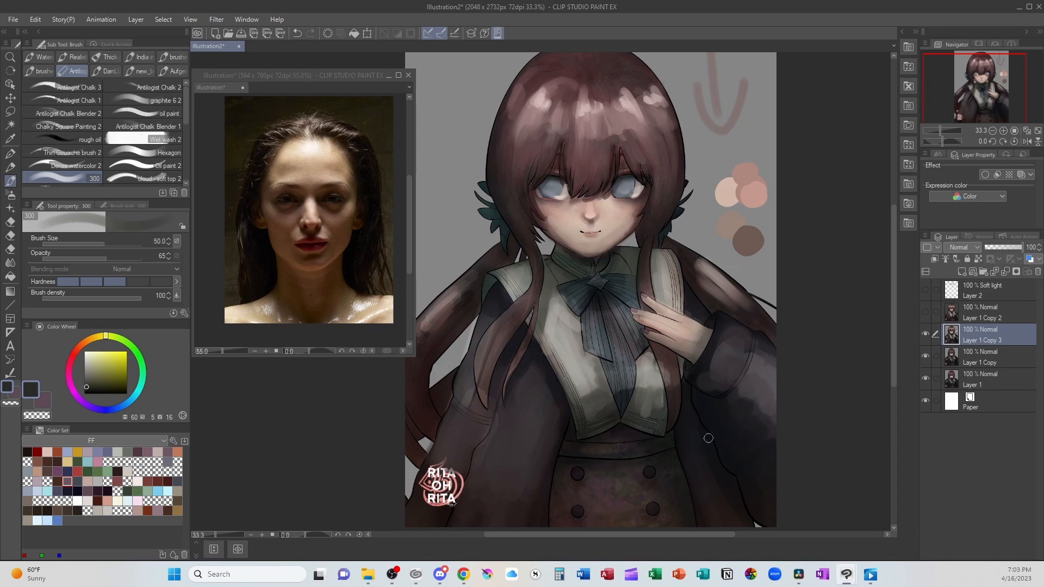
left_click(581, 390, "alt")
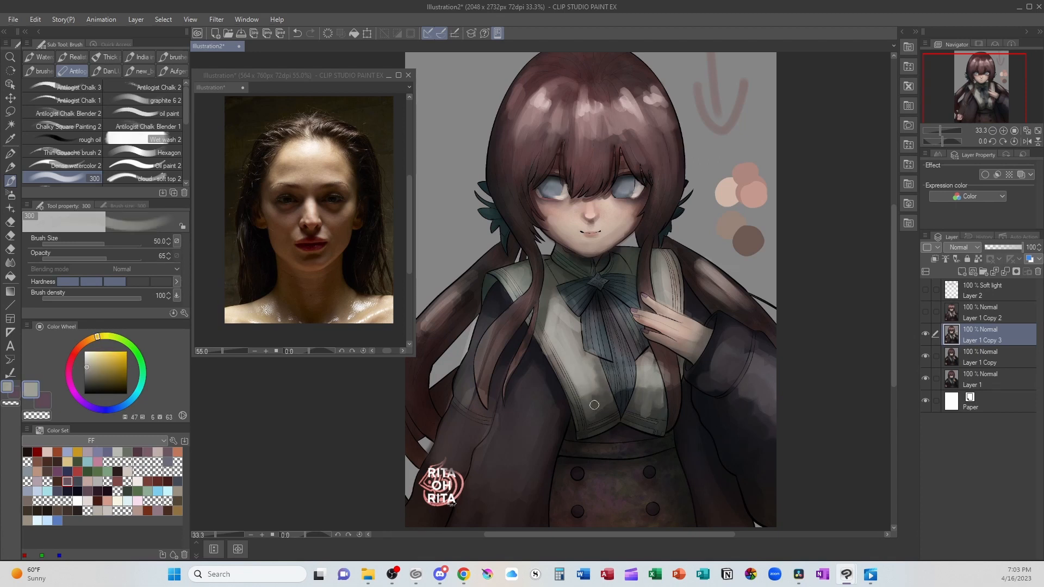
left_click(636, 404, "alt")
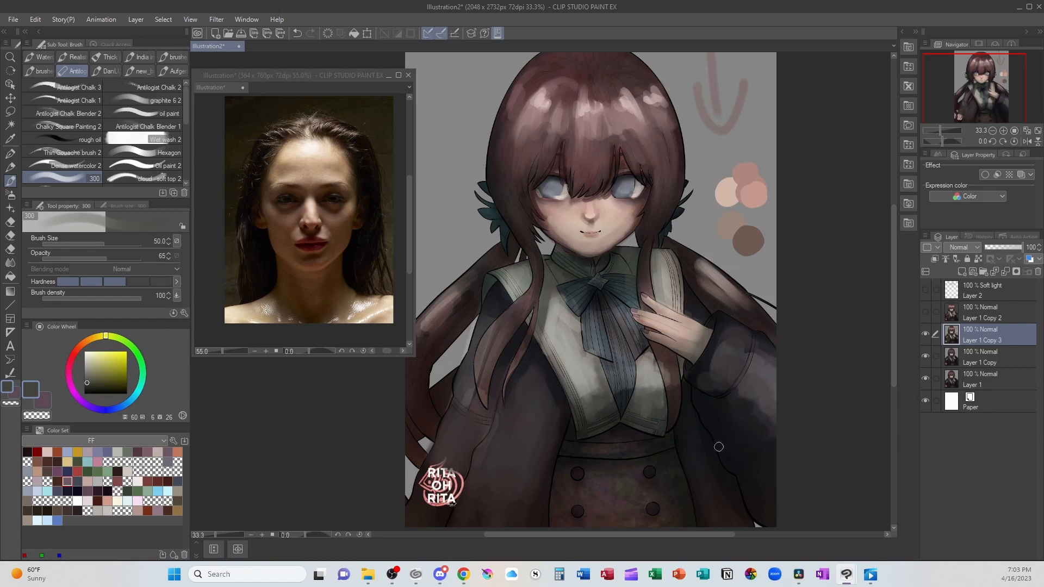
key("p")
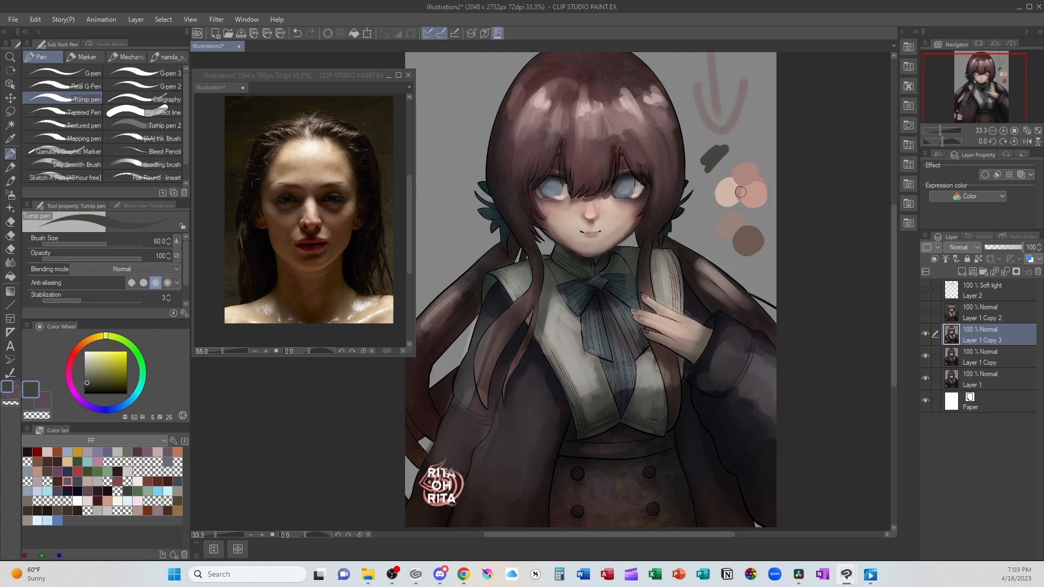
left_click(68, 481)
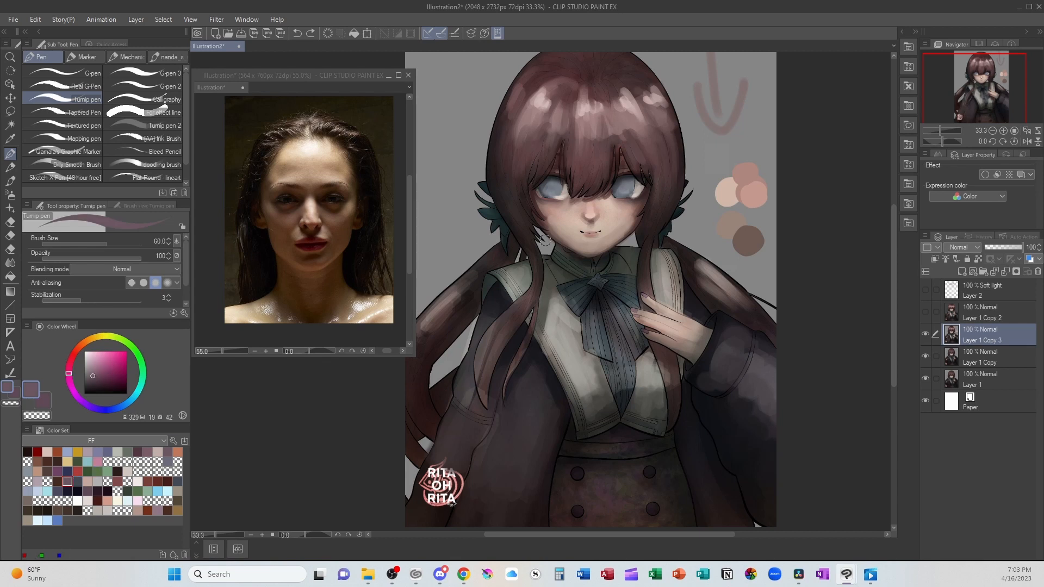
mouse_move(728, 146)
left_mouse_down()
mouse_move(707, 165)
mouse_move(737, 143)
left_mouse_up()
key("ctrl+z")
left_click(560, 316, "alt")
mouse_move(560, 312)
left_mouse_down()
mouse_move(579, 367)
mouse_move(565, 335)
left_mouse_up()
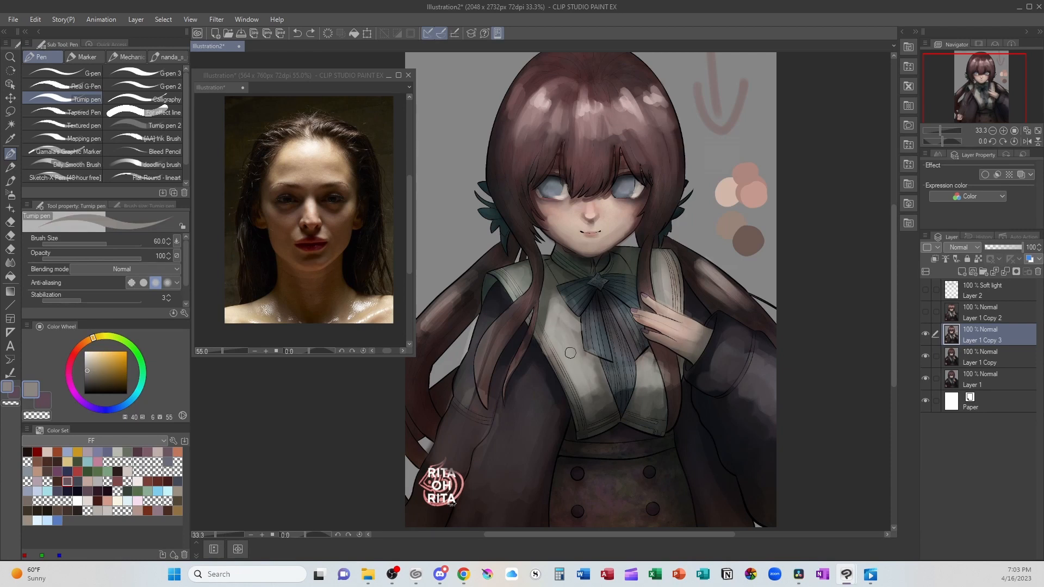
Step: Shade the bib and tie with the 300 brush at size 50, using sampled grays and muted blue-greens such as H 196, S 11, V 40
key("b")
left_click(571, 340, "alt")
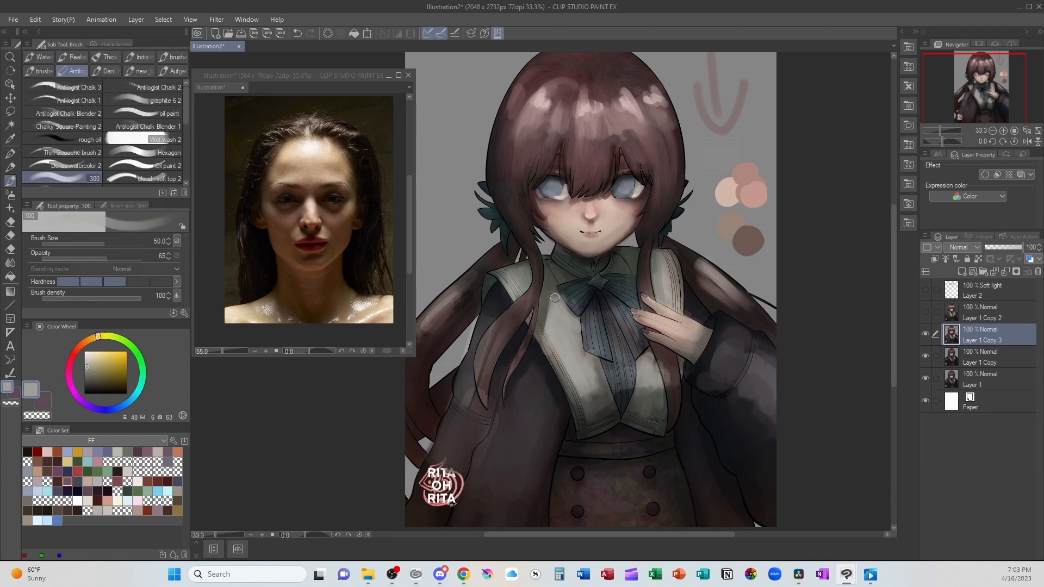
left_click(630, 392, "alt")
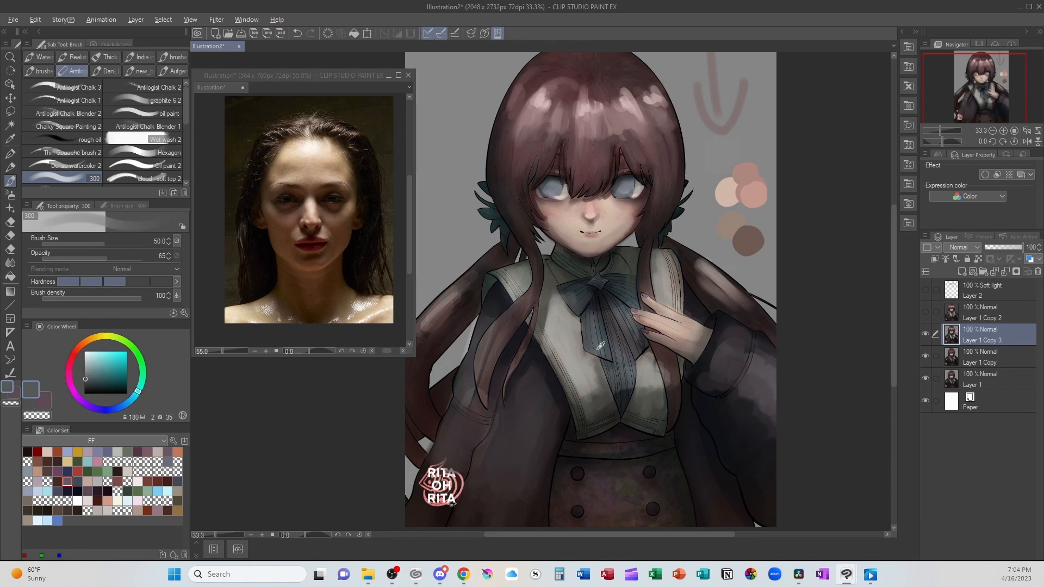
left_click(598, 348, "alt")
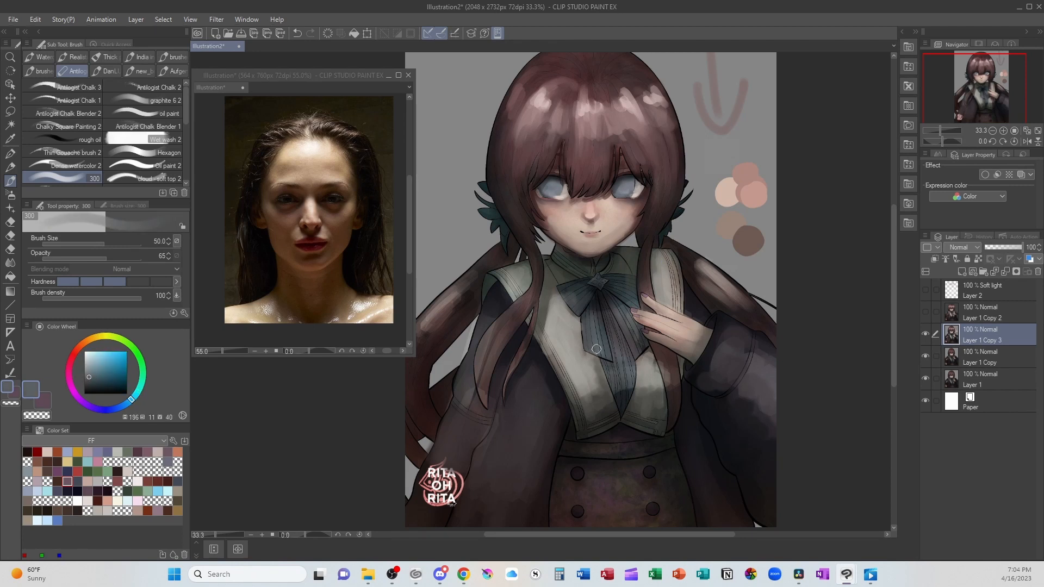
left_click(629, 320, "alt")
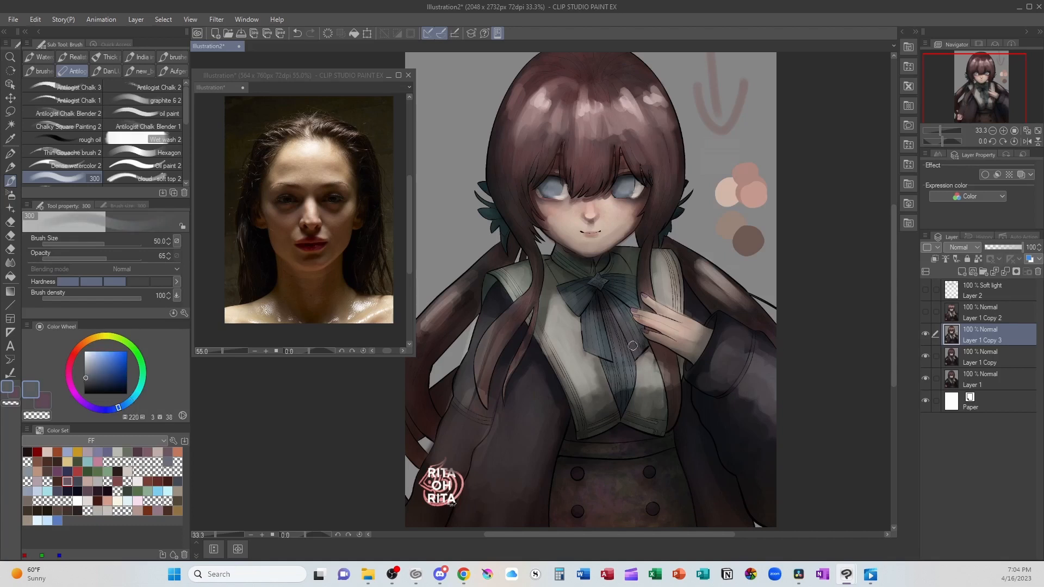
left_click(621, 374, "alt")
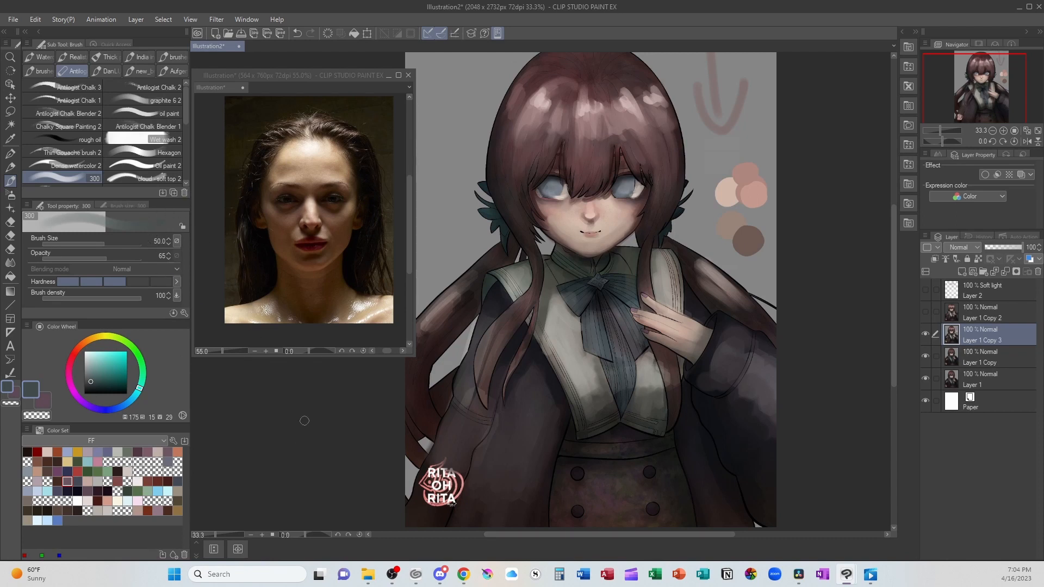
Step: Shade the sleeve beside the raised hand with the Hexagon brush at size 60, using sampled muted purples (H 324, S 6, V 33 and H 315, S 7, V 22)
left_click(163, 155)
left_click(722, 351, "alt")
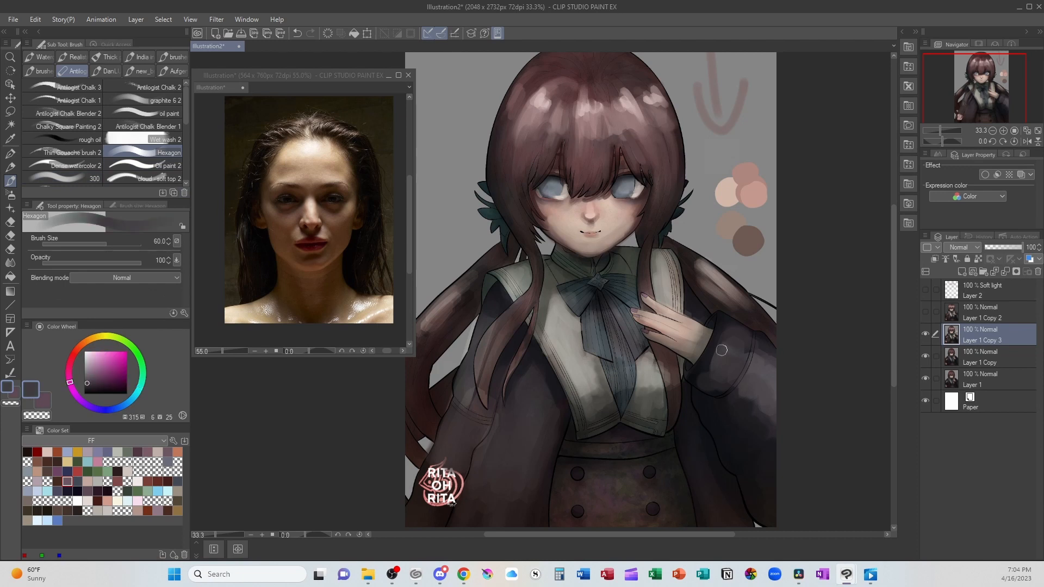
left_click(761, 364, "alt")
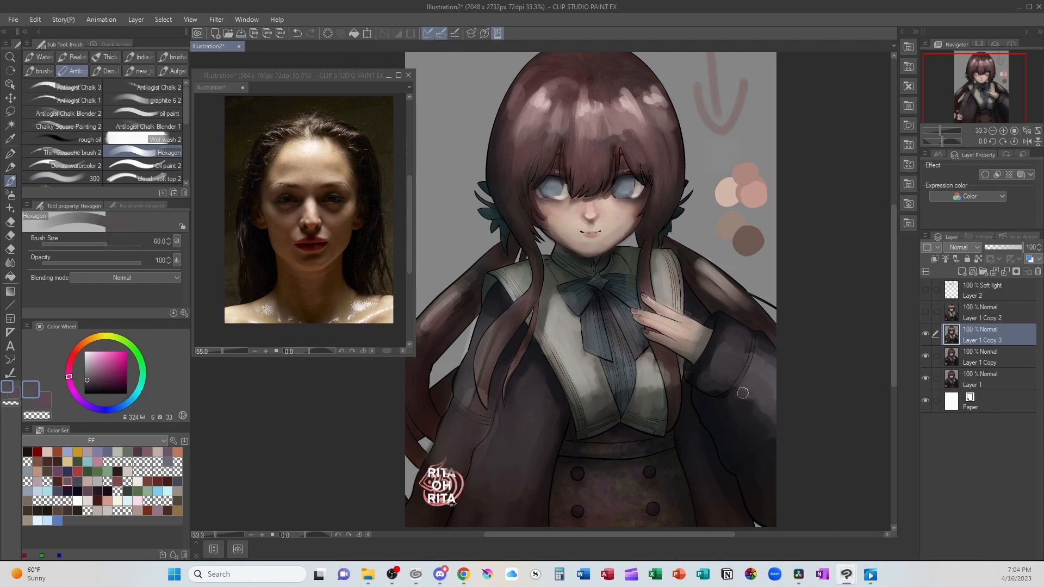
left_click(740, 397, "alt")
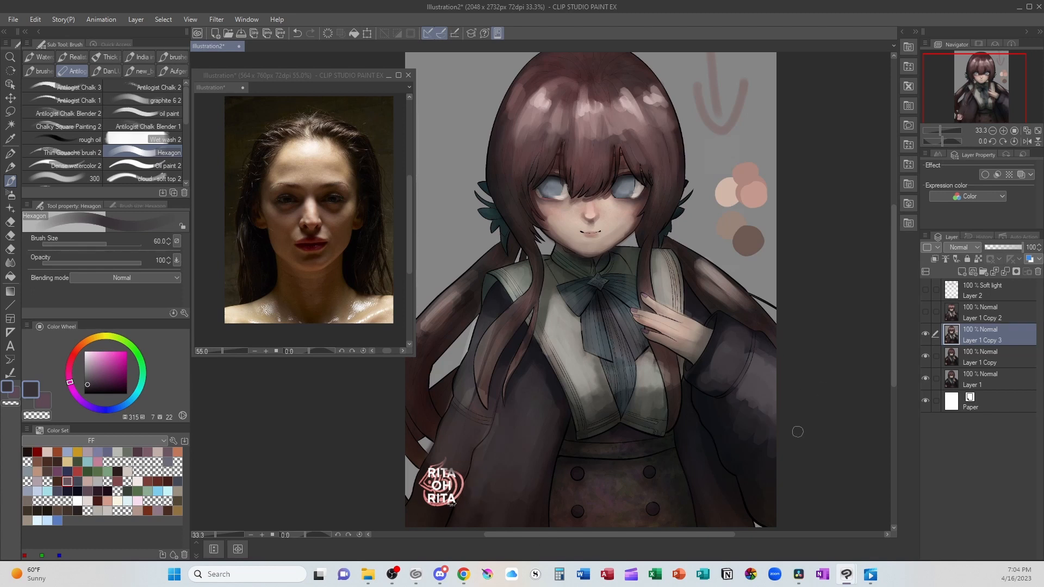
Step: Paint over the upper finger's outlines and nail with the Hexagon brush at size 15 in a sampled skin tone (H 21, S 20, V 79)
scroll(781, 421, "up", 2)
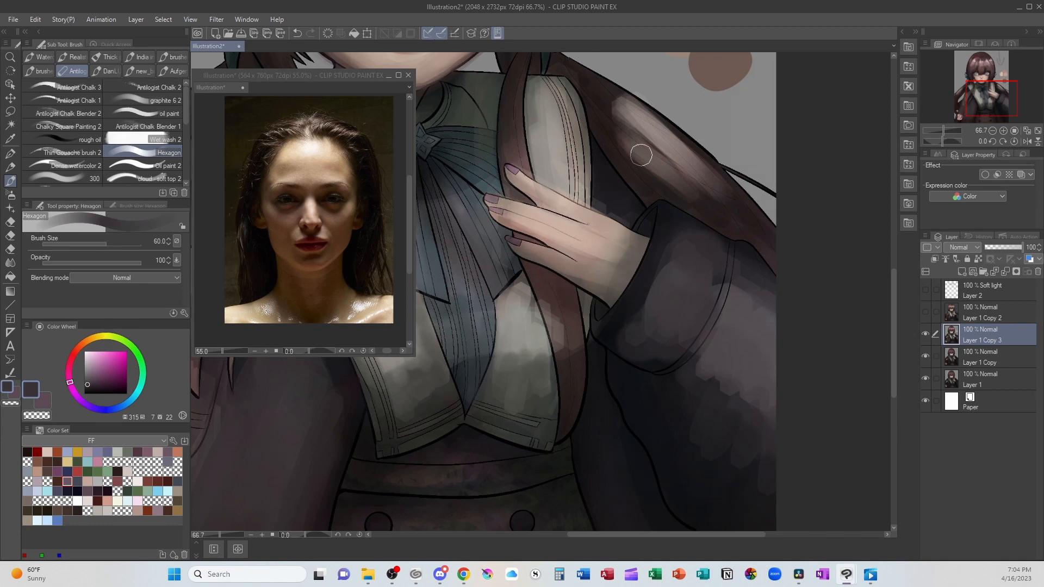
key("p")
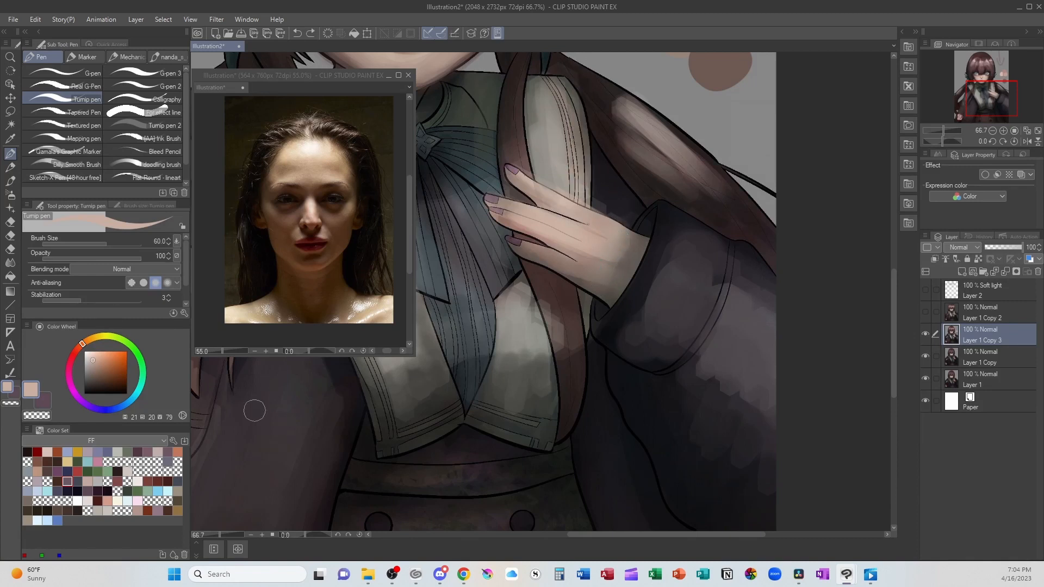
key("b")
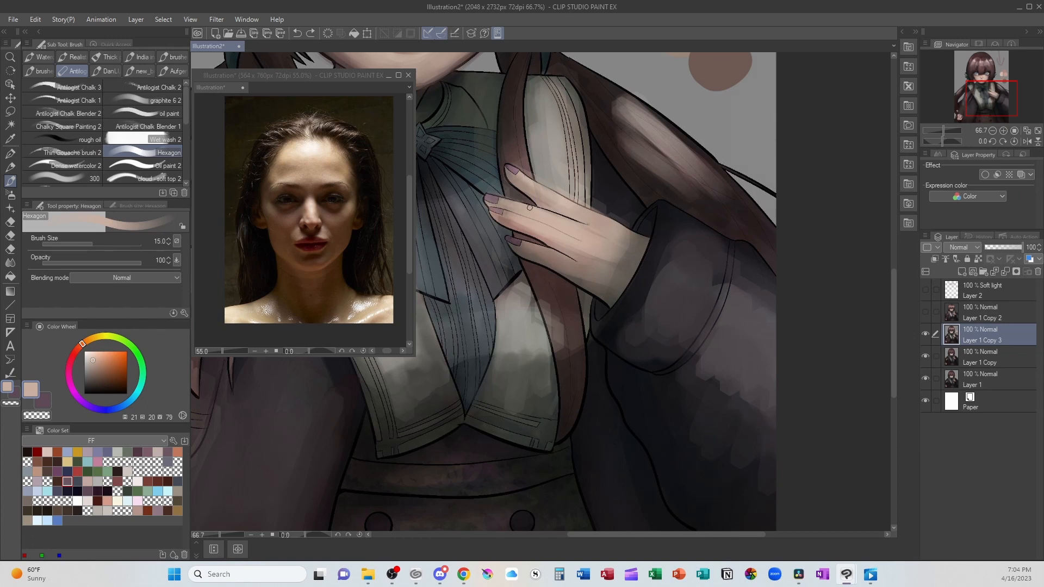
left_click_drag(529, 207, 570, 215)
left_click_drag(571, 179, 584, 209)
mouse_move(543, 179)
left_mouse_down()
mouse_move(504, 164)
mouse_move(520, 169)
mouse_move(508, 110)
mouse_move(523, 155)
mouse_move(519, 103)
mouse_move(526, 169)
mouse_move(522, 93)
left_mouse_up()
Step: Paint a dark gap between the upper two fingers and blend the back of the hand with sampled skin tone (H 23, S 19, V 78)
left_click(523, 173, "alt")
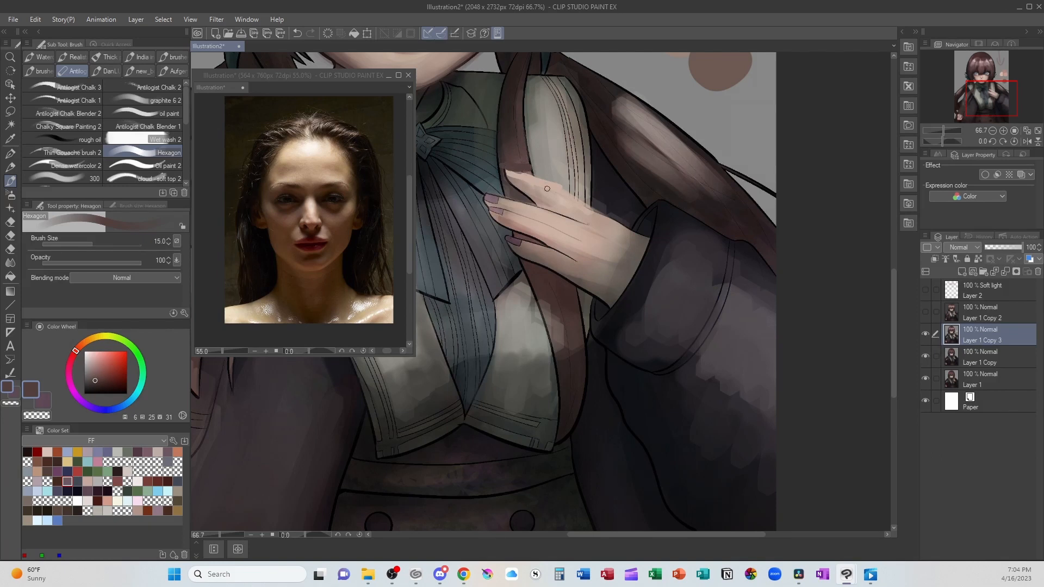
left_click(515, 190, "alt")
mouse_move(506, 180)
left_mouse_down()
mouse_move(532, 197)
mouse_move(515, 189)
mouse_move(582, 195)
mouse_move(569, 215)
mouse_move(519, 192)
mouse_move(580, 224)
mouse_move(607, 222)
mouse_move(547, 216)
mouse_move(615, 237)
left_mouse_up()
left_click(607, 222, "alt")
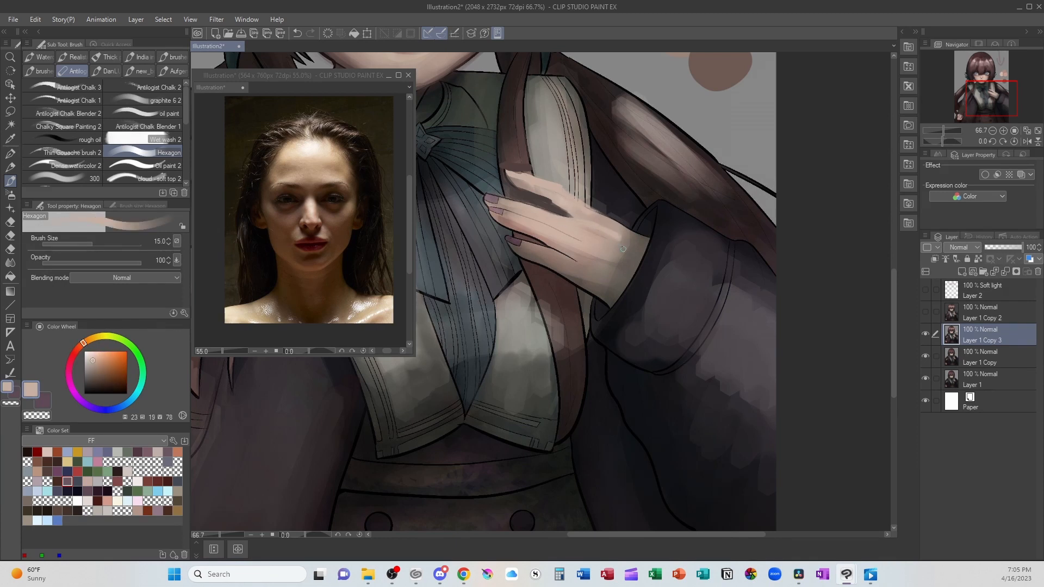
Step: Clean up the hair lock's edge above the upper fingertip with a sampled hair brown (H 6, S 26, V 31)
key("m")
key("b")
left_click(514, 134, "alt")
left_click_drag(526, 171, 519, 173)
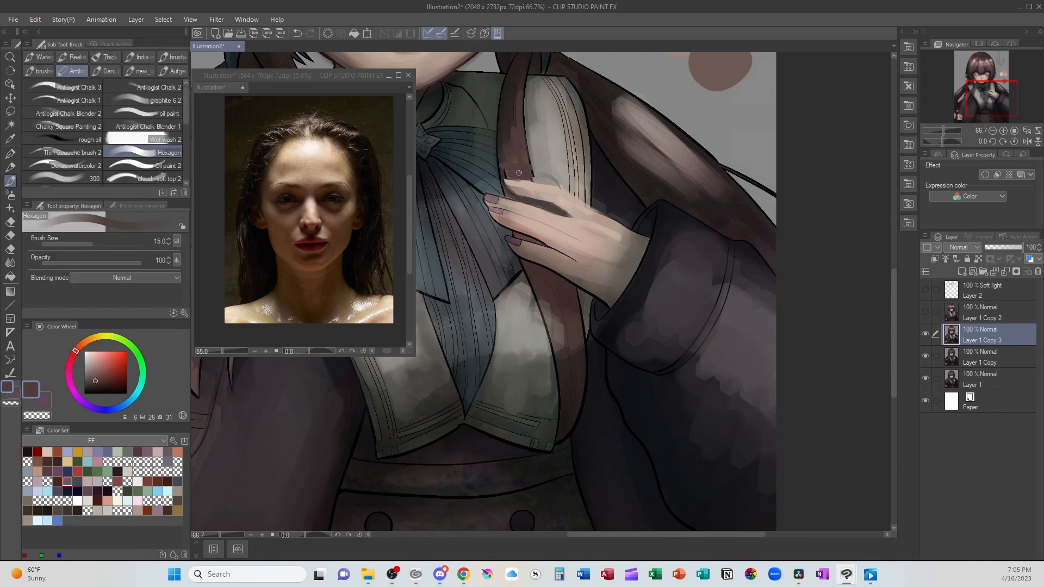
Step: Refine the finger gap and paint over the lines on the fingers and back of the hand in sampled skin tone (H 22, S 20, V 76)
left_click(546, 156, "alt")
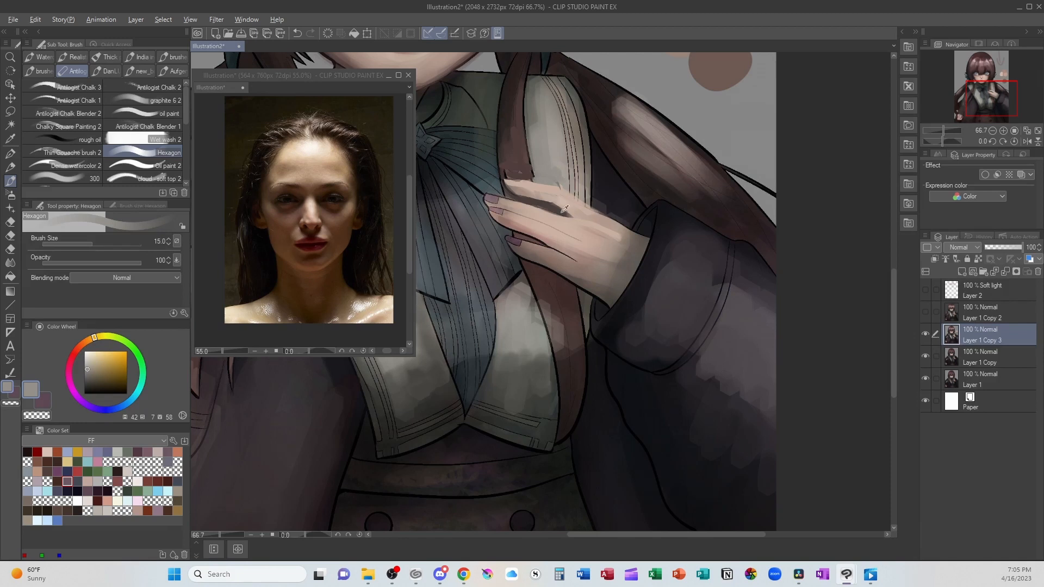
left_click(529, 205, "alt")
mouse_move(523, 206)
left_mouse_down()
mouse_move(586, 224)
mouse_move(548, 211)
left_mouse_up()
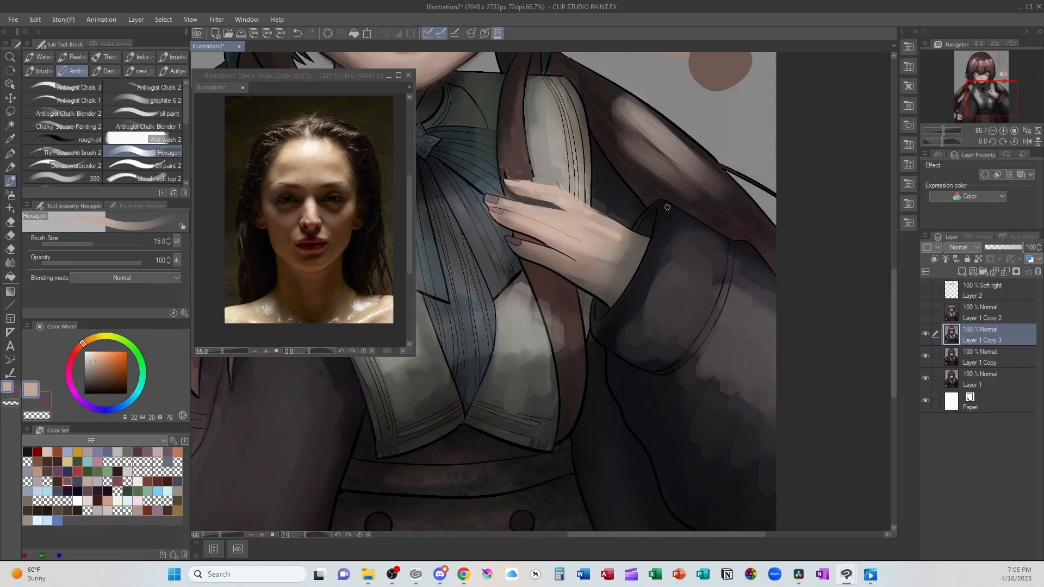
left_click_drag(598, 212, 645, 239)
left_click_drag(548, 250, 597, 273)
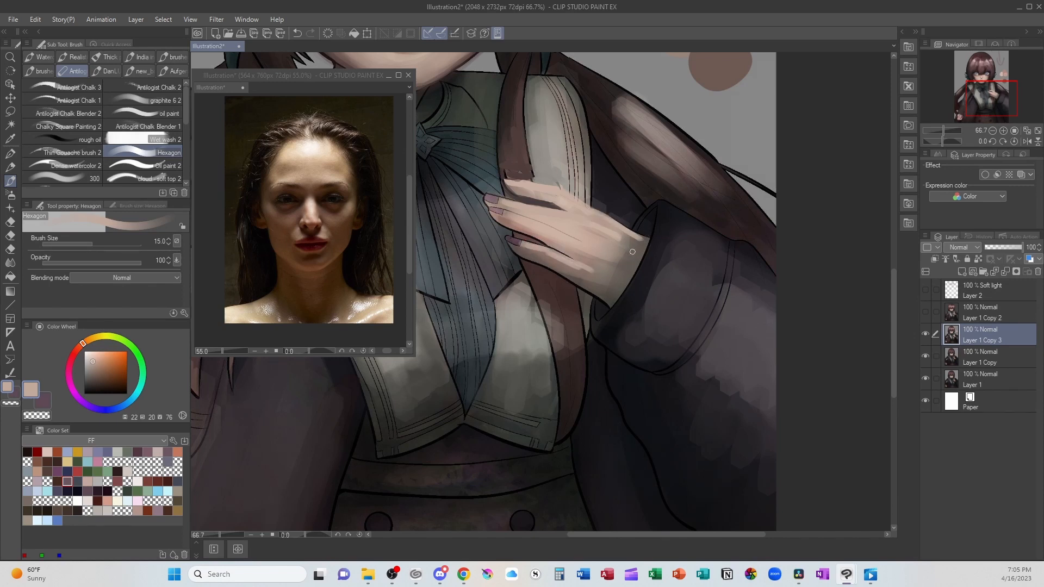
mouse_move(604, 301)
left_mouse_down()
mouse_move(657, 309)
mouse_move(694, 353)
left_mouse_up()
key("ctrl+z")
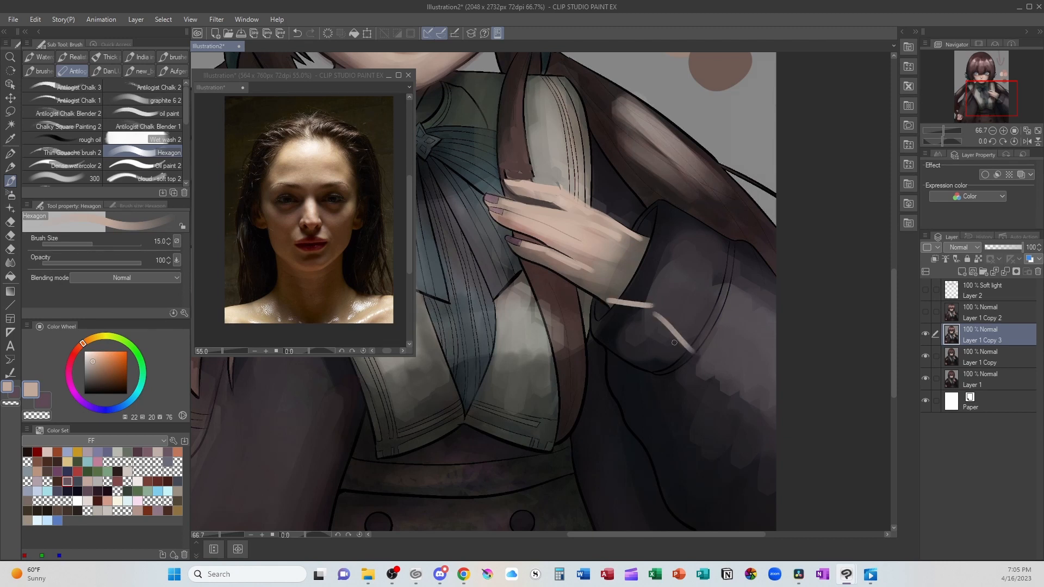
key("ctrl+z")
key("ctrl+z")
Step: Dab reddish skin (H 15, S 37, V 68) on the knuckles and cover the wrist with H 21, S 21, V 69 at Hexagon brush size 40
left_click(537, 211, "alt")
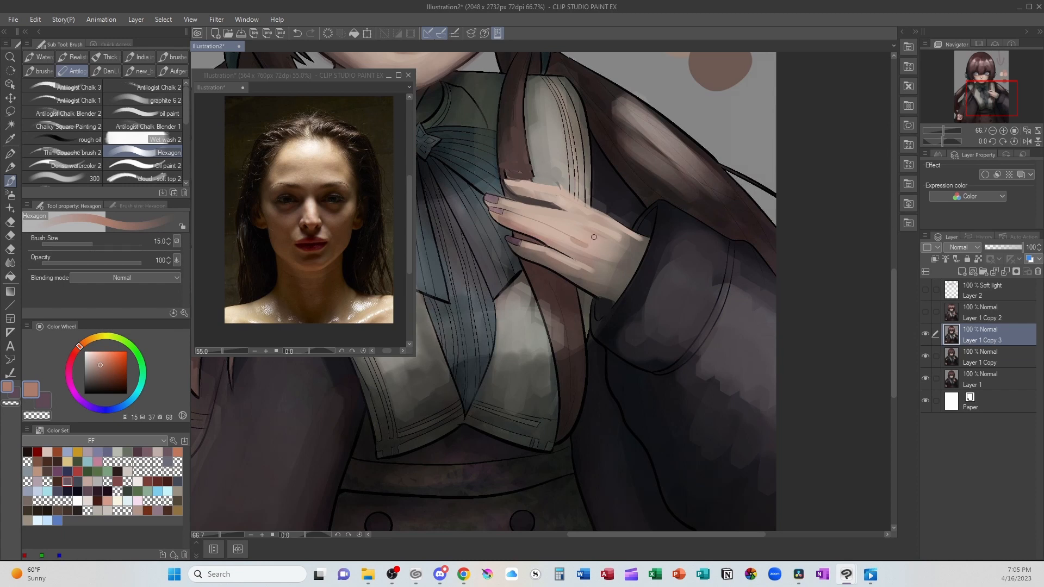
left_click_drag(586, 227, 606, 218)
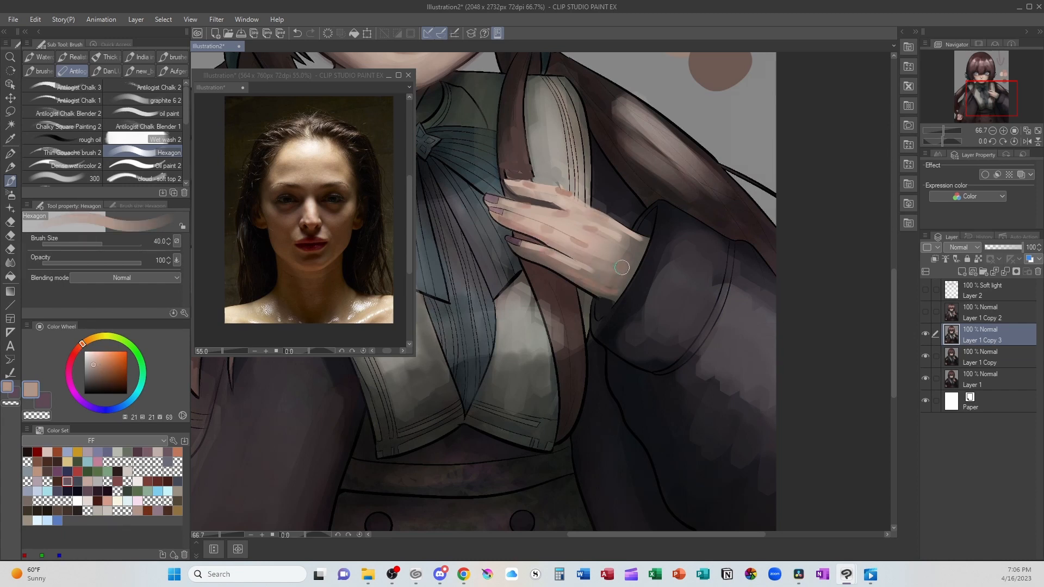
mouse_move(623, 258)
left_mouse_down()
mouse_move(645, 244)
mouse_move(618, 281)
left_mouse_up()
mouse_move(635, 256)
left_mouse_down()
mouse_move(583, 277)
mouse_move(620, 295)
mouse_move(624, 271)
mouse_move(617, 294)
left_mouse_up()
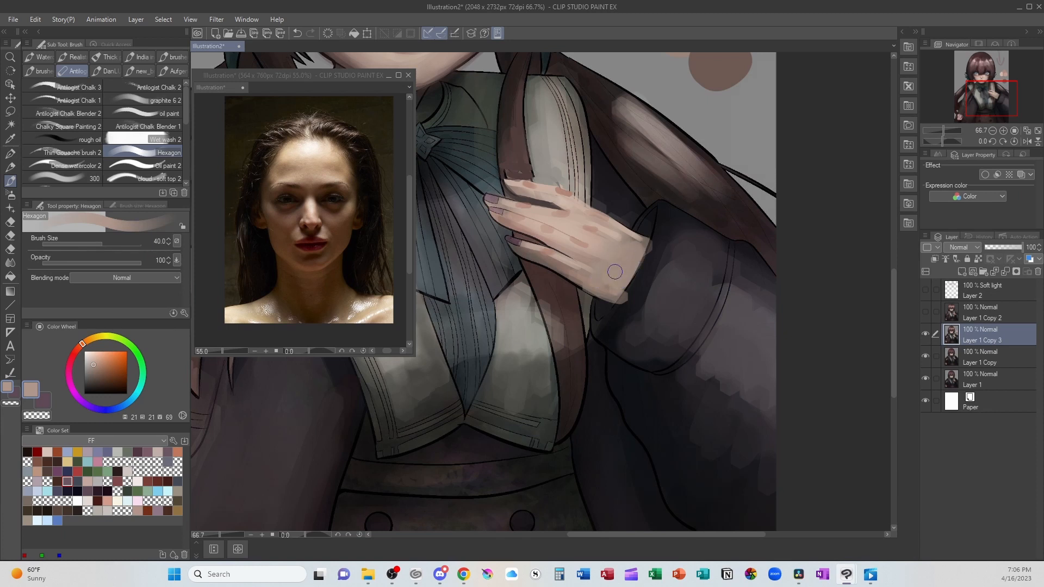
mouse_move(630, 246)
left_mouse_down()
mouse_move(646, 252)
mouse_move(642, 269)
left_mouse_up()
mouse_move(517, 252)
left_mouse_down()
mouse_move(577, 268)
mouse_move(561, 268)
left_mouse_up()
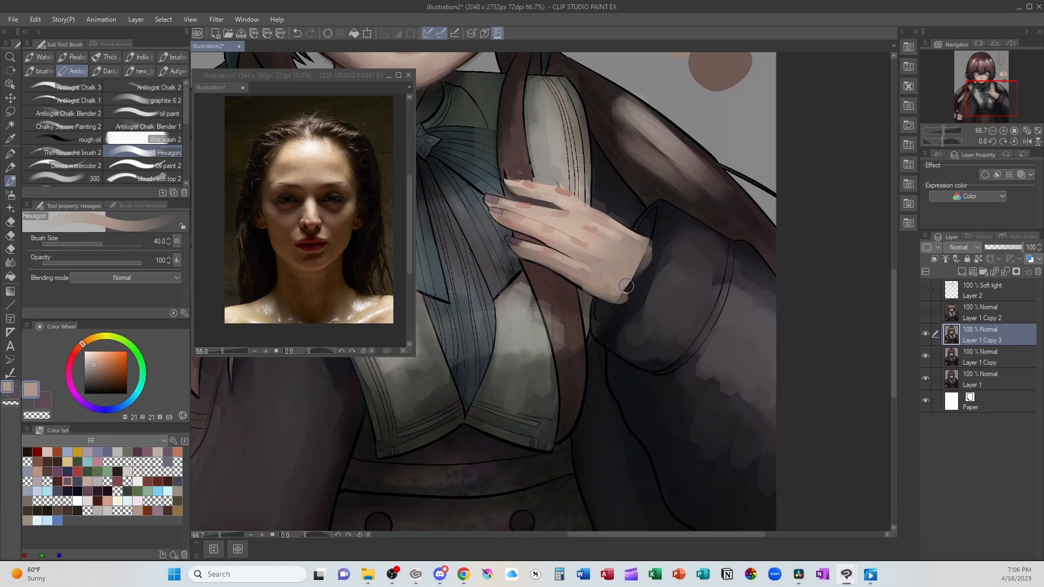
Step: Repaint the cuff's edge along the wrist with a sampled near-black purple (H 264, S 16, V 12) at size 40
left_click(656, 258, "alt")
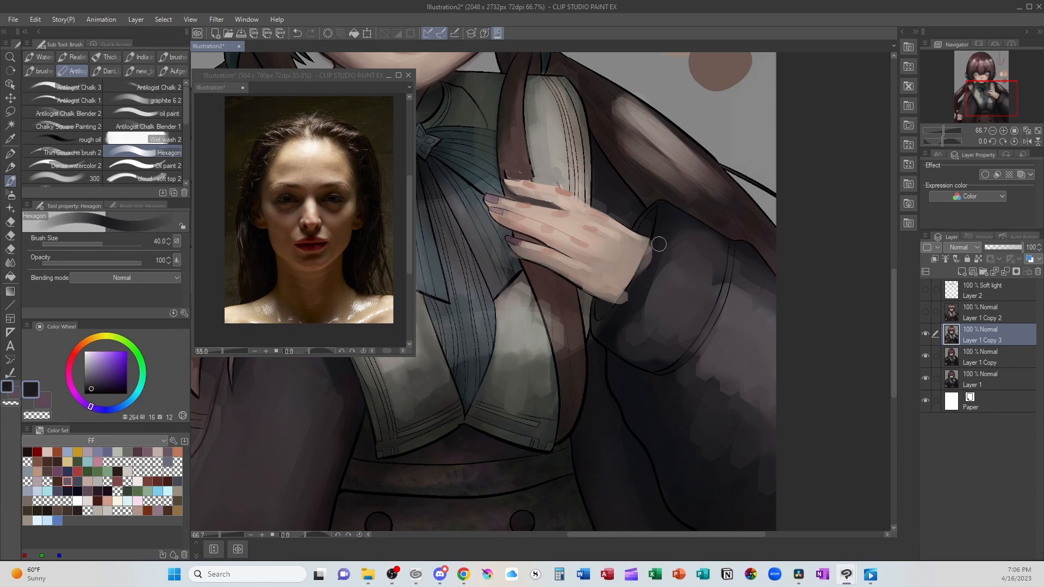
left_click_drag(657, 245, 624, 315)
left_click_drag(645, 274, 613, 328)
left_click_drag(660, 248, 615, 327)
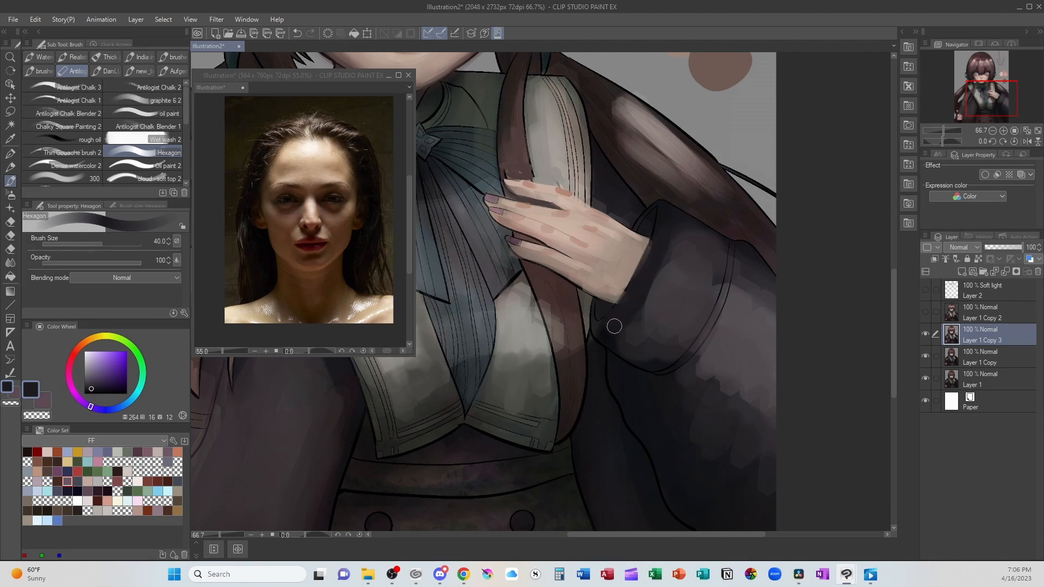
Step: Touch up the long side locks of hair with the Hexagon brush in a sampled dark brown (H 356, S 29, V 22)
scroll(631, 295, "down", 3)
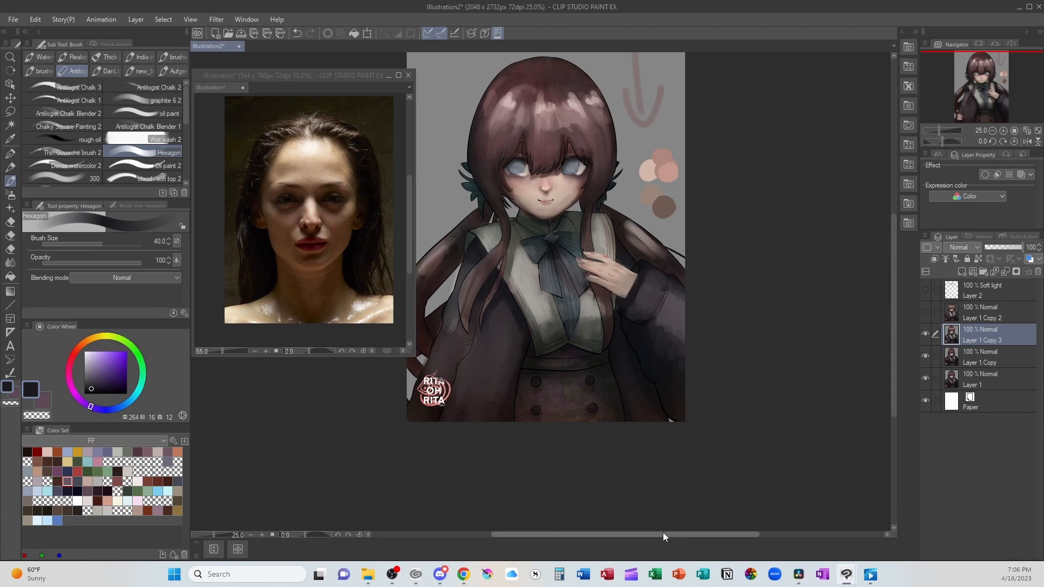
left_click_drag(663, 534, 648, 536)
left_click_drag(895, 364, 896, 329)
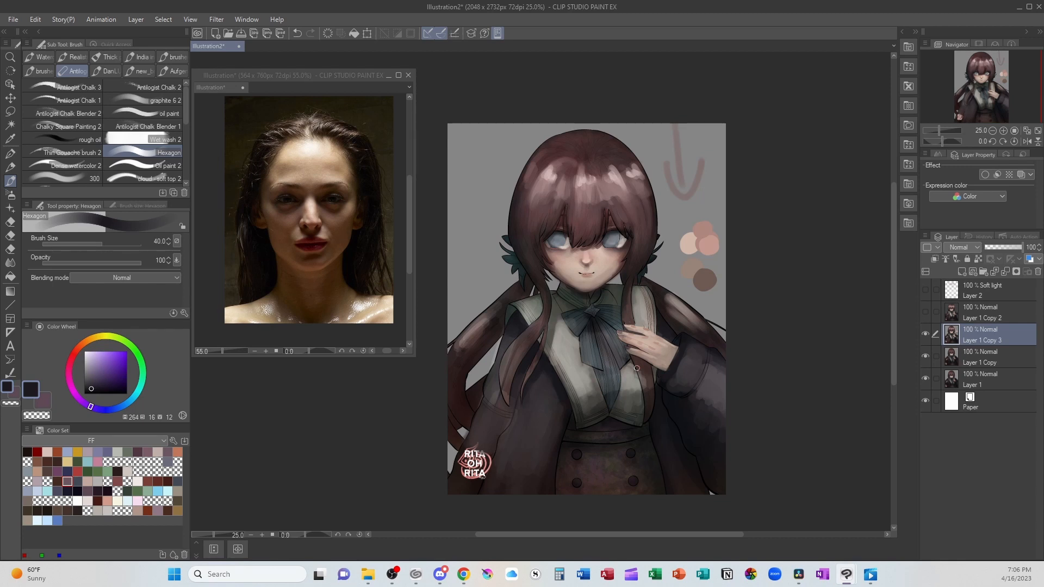
scroll(637, 369, "up", 1)
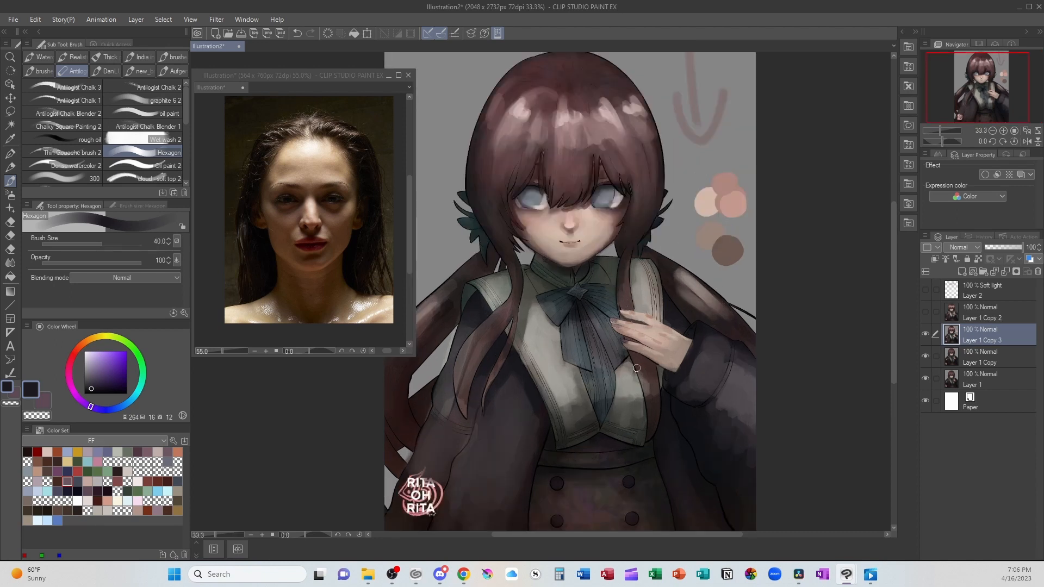
left_click(624, 203, "alt")
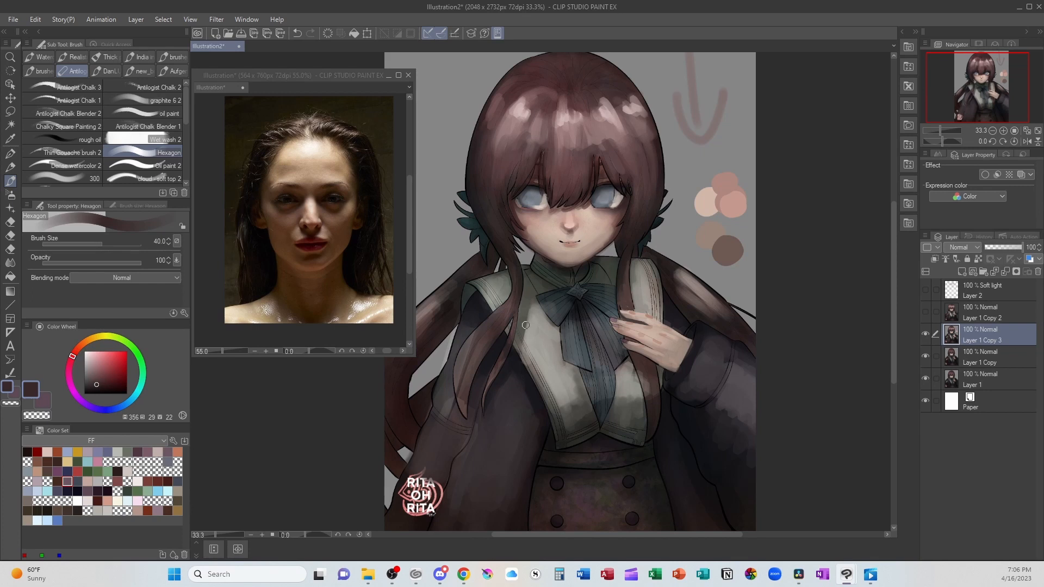
left_click_drag(516, 370, 578, 381)
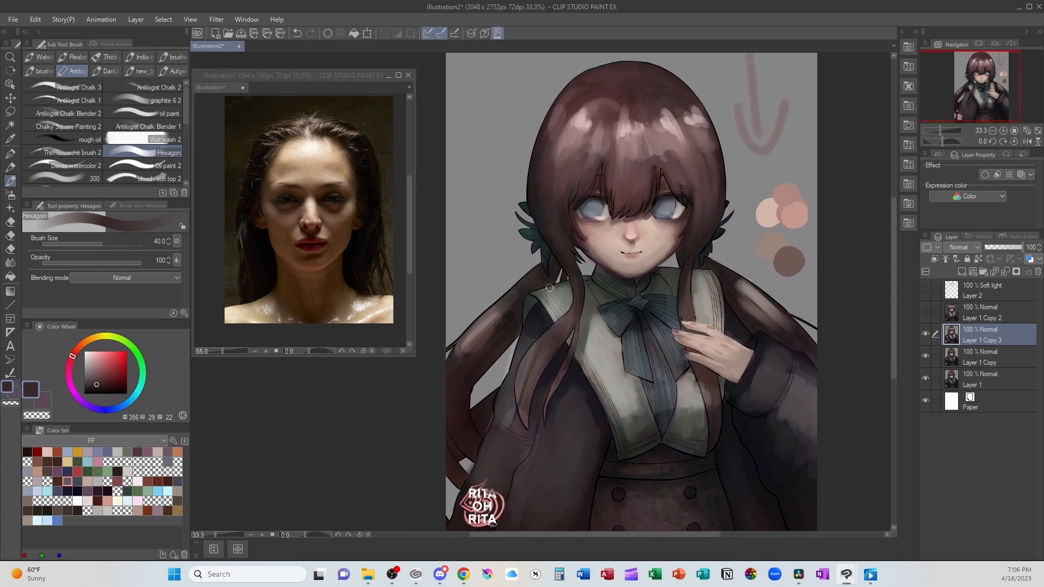
Step: Refine the hair behind the shoulder with sampled browns (H 5, S 37, V 36; H 15, S 15, V 52; H 0, S 26, V 21)
left_click(674, 249, "alt")
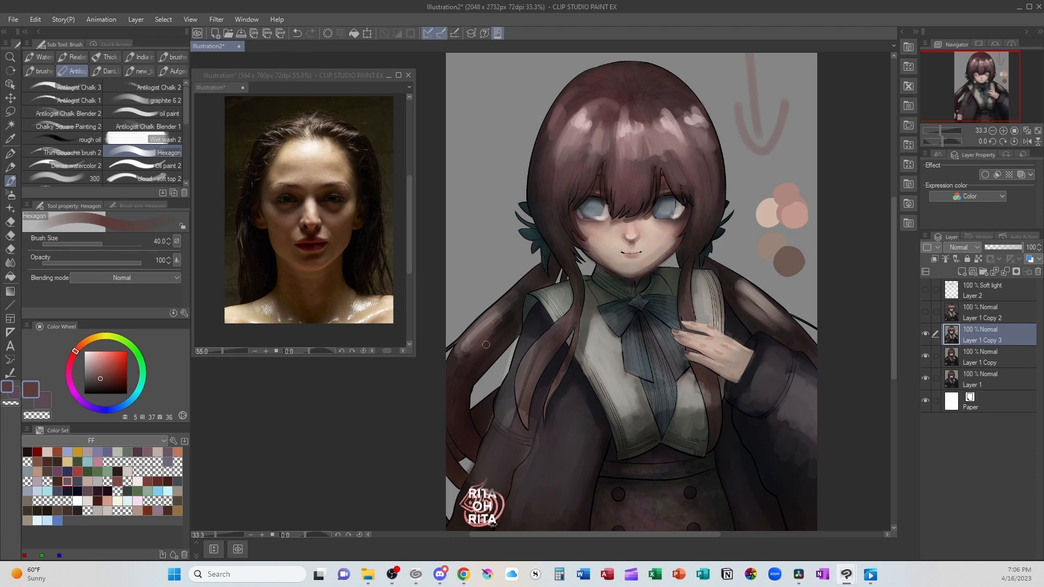
left_click(481, 327, "alt")
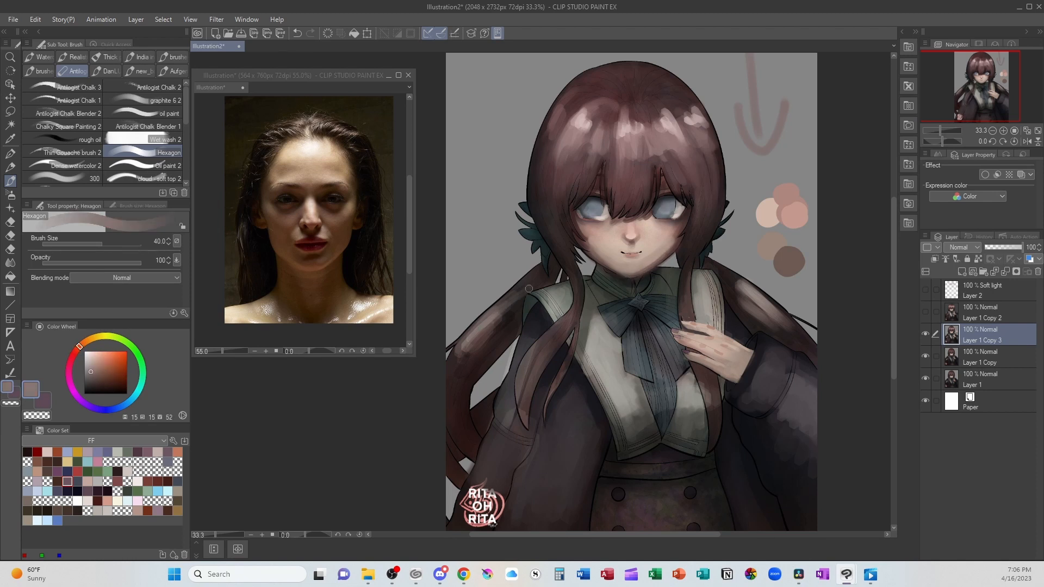
left_click(467, 341, "alt")
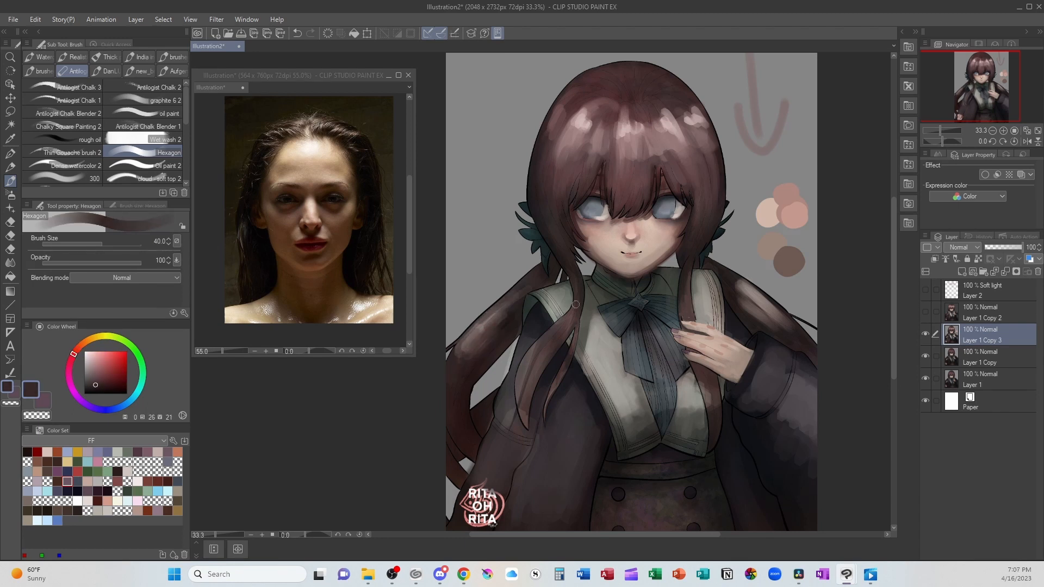
Step: Paint the lower strands of the long lock hanging over the bib and sleeve with a sampled hair color
left_click(581, 279, "alt")
left_click_drag(561, 327, 524, 375)
left_click_drag(566, 354, 548, 397)
Step: Touch up the skirt and pale bib with sampled near-black brown (H 0, S 36, V 13) and grays (H 48, S 6, V 65 and V 31)
left_click(705, 367, "alt")
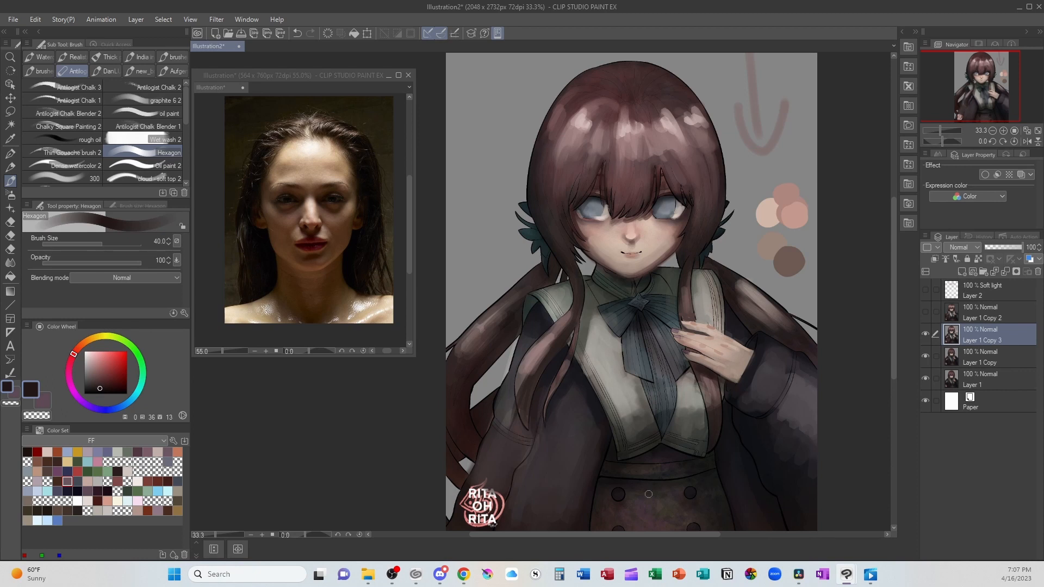
left_click(605, 357, "alt")
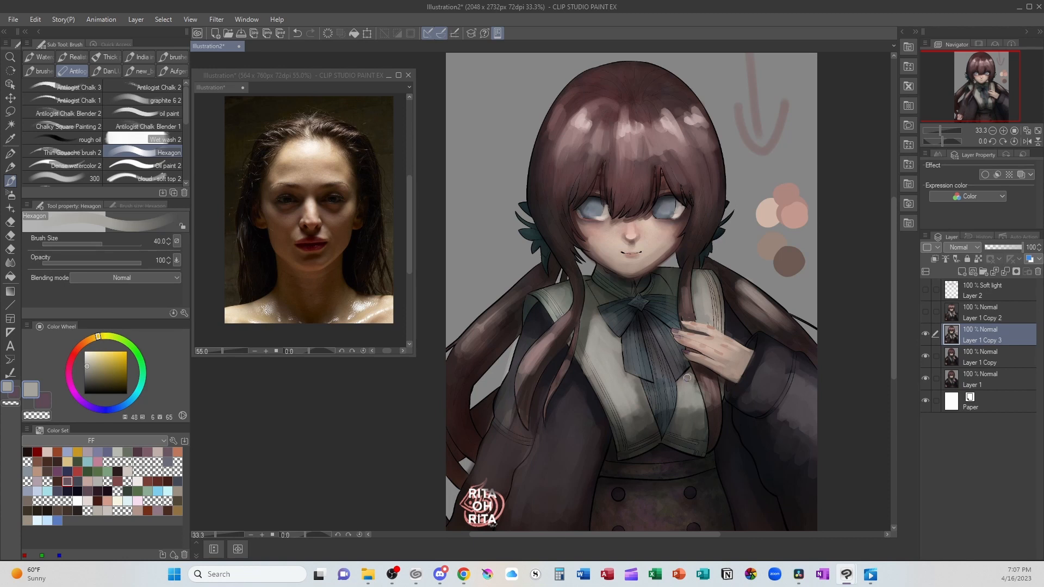
left_click(692, 424, "alt")
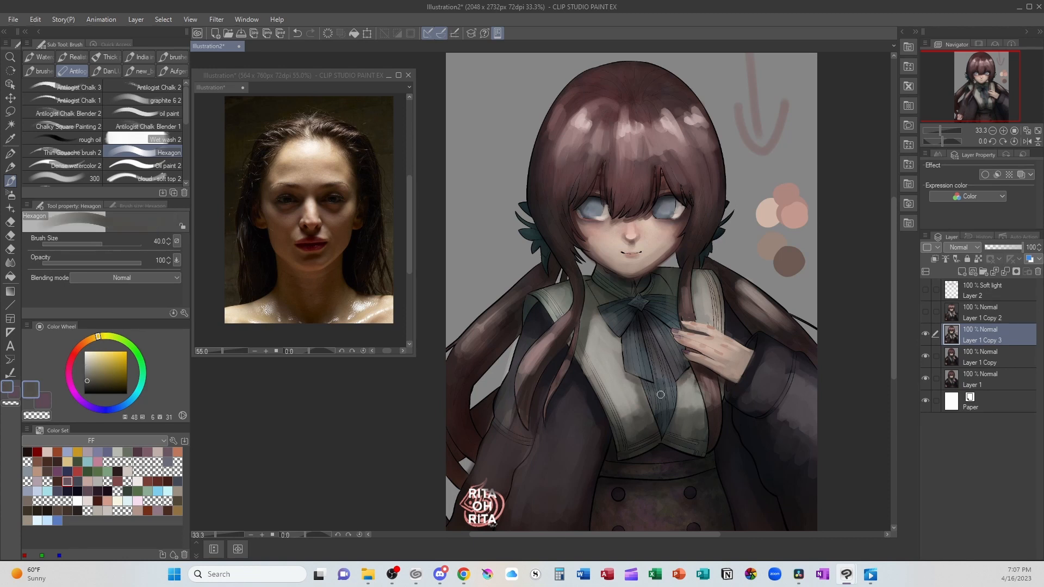
Step: Deepen the shadows on the bow's hanging ribbon tails with a sampled near-black blue (H 192, S 23, V 9)
left_click(650, 313, "alt")
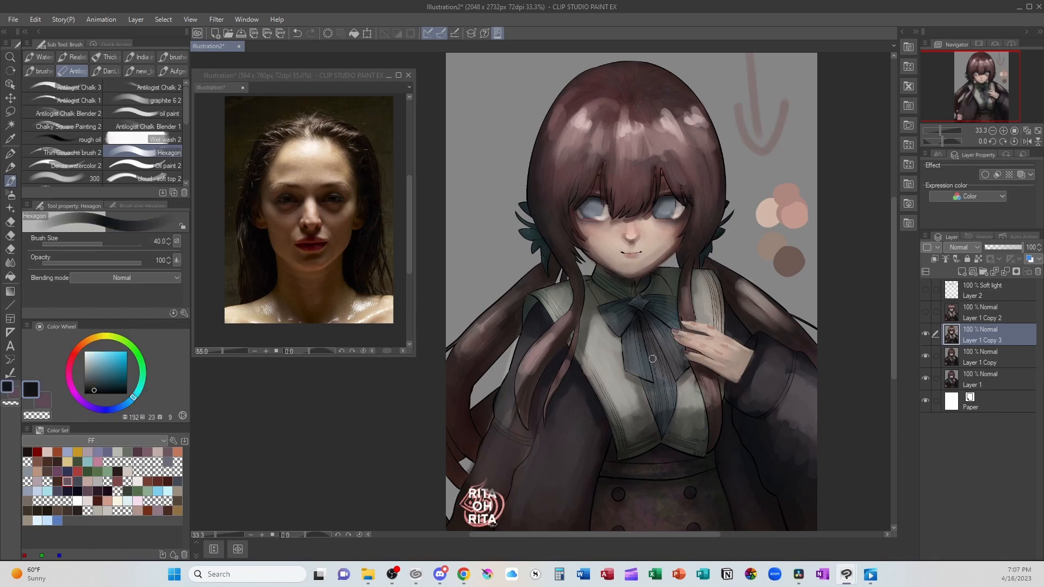
left_click_drag(648, 322, 673, 372)
left_click_drag(653, 325, 676, 383)
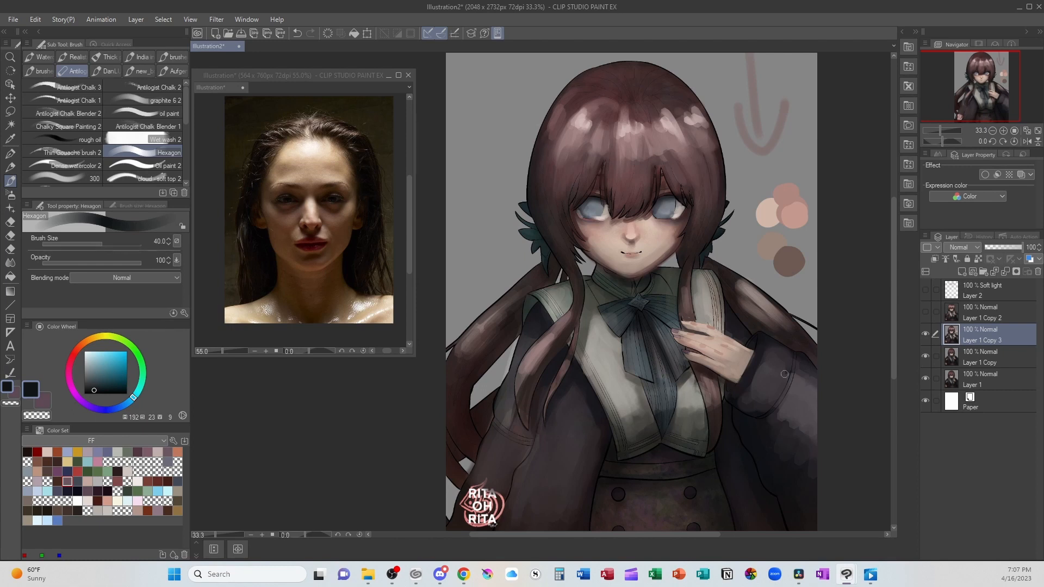
Step: Paint the hair behind the shoulder on the raised-hand side with a sampled reddish brown (H 354, S 29, V 44)
left_click(731, 280, "alt")
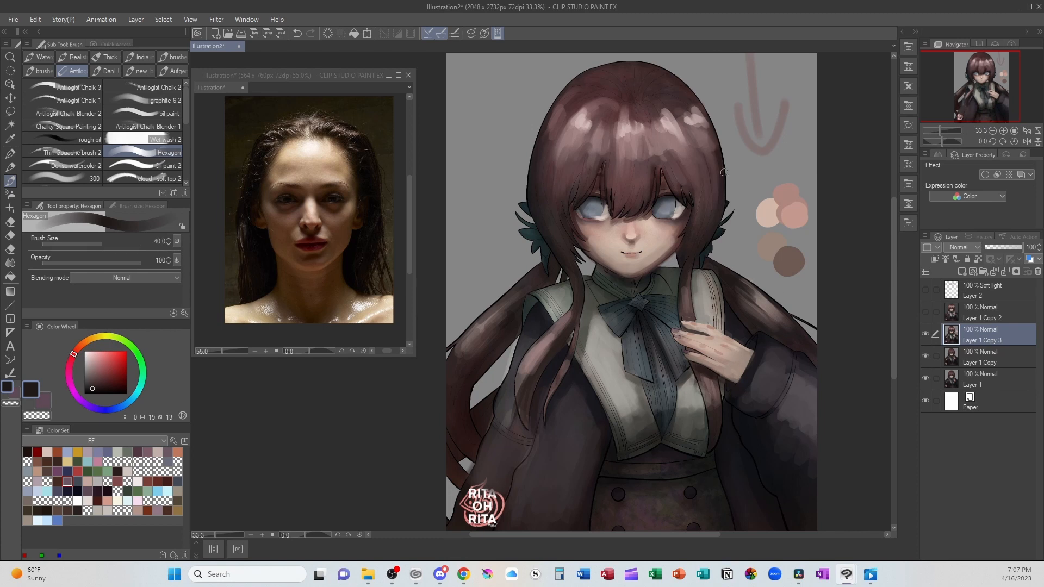
left_click(630, 169, "alt")
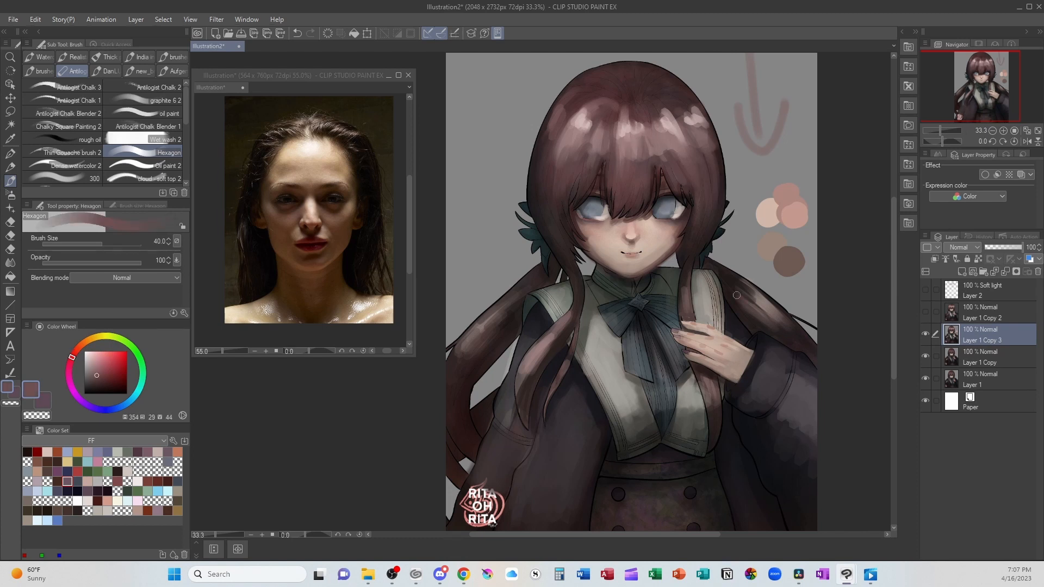
mouse_move(749, 295)
left_mouse_down()
mouse_move(757, 319)
mouse_move(786, 340)
mouse_move(781, 314)
left_mouse_up()
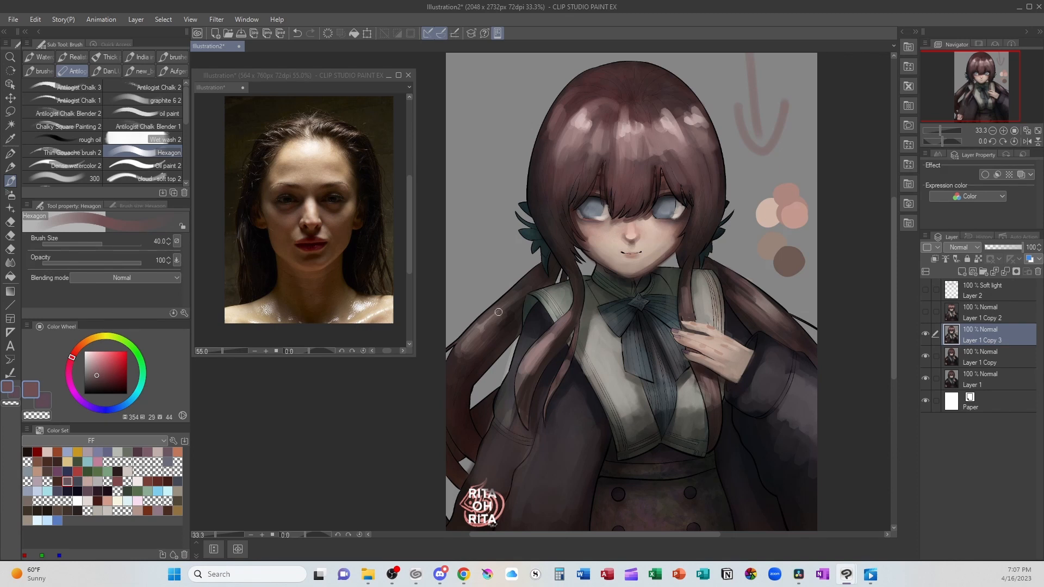
Step: Brush the same reddish brown along the opposite ponytail and the long lock hanging over the sleeve
mouse_move(526, 286)
left_mouse_down()
mouse_move(490, 309)
mouse_move(501, 317)
mouse_move(468, 371)
left_mouse_up()
mouse_move(515, 325)
left_mouse_down()
mouse_move(458, 392)
mouse_move(452, 365)
mouse_move(445, 408)
left_mouse_up()
left_click_drag(478, 347, 456, 425)
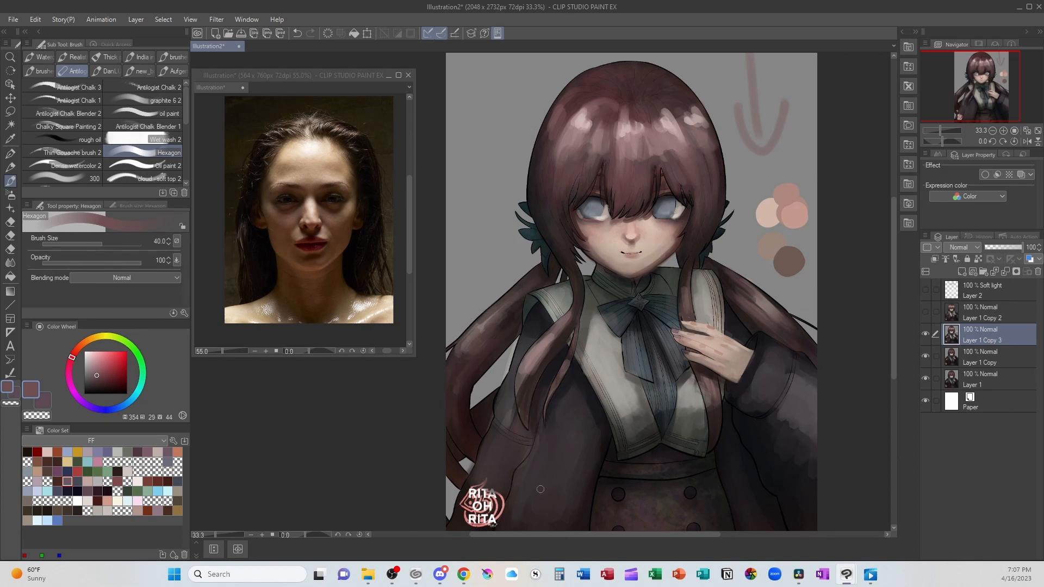
mouse_move(538, 369)
left_mouse_down()
mouse_move(568, 319)
mouse_move(521, 418)
left_mouse_up()
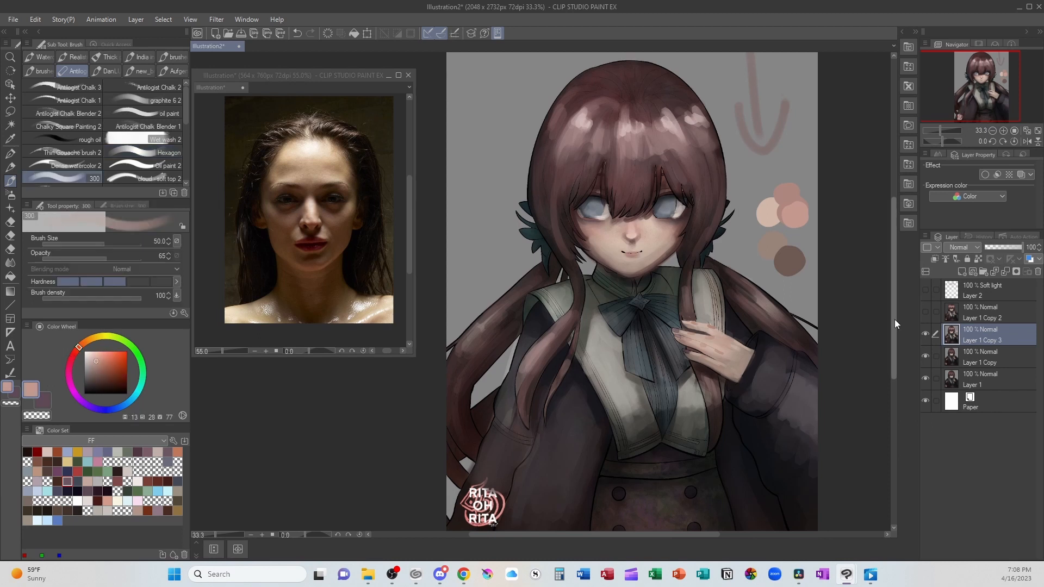
Step: Fill the background around the character on Layer 1 Copy 3 with a dark gray
scroll(895, 318, "down", 1)
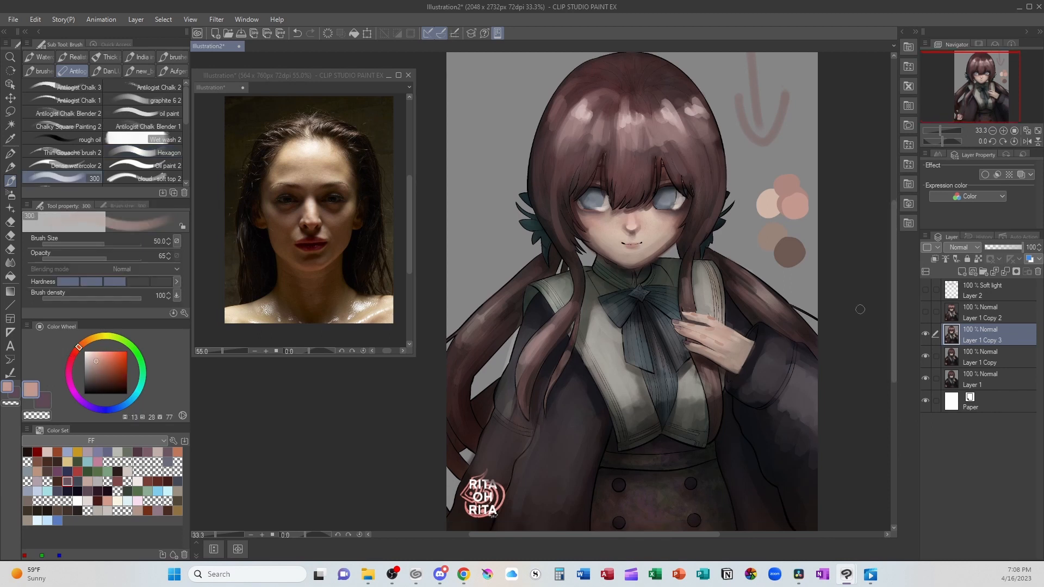
key("ctrl+minus")
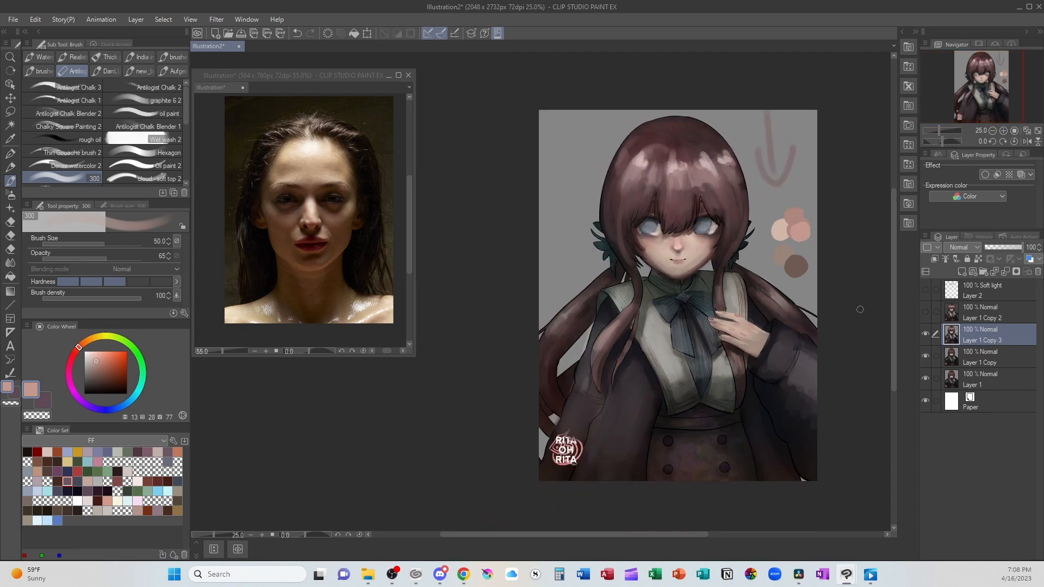
key("g")
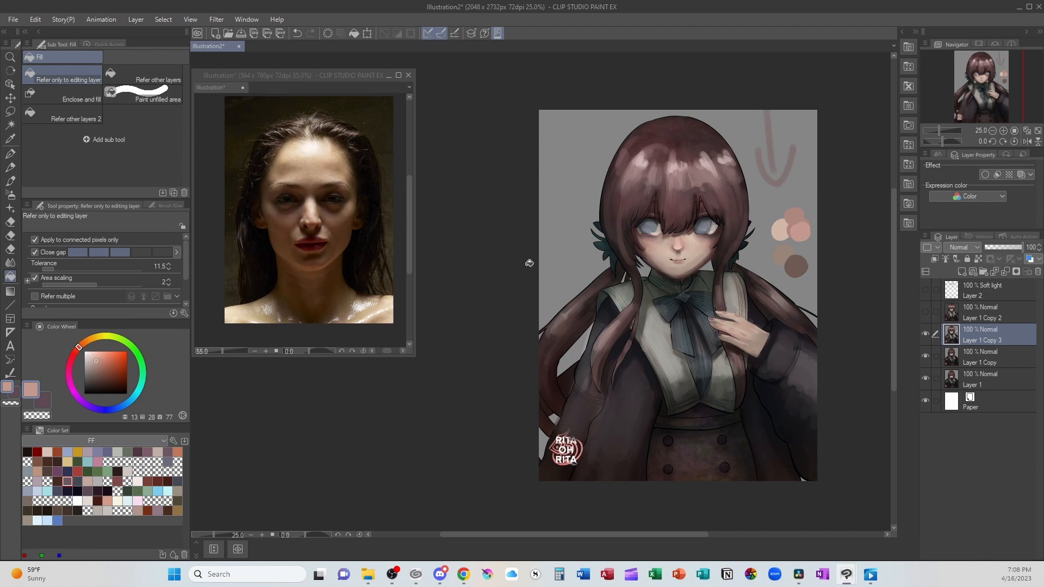
left_click(86, 371)
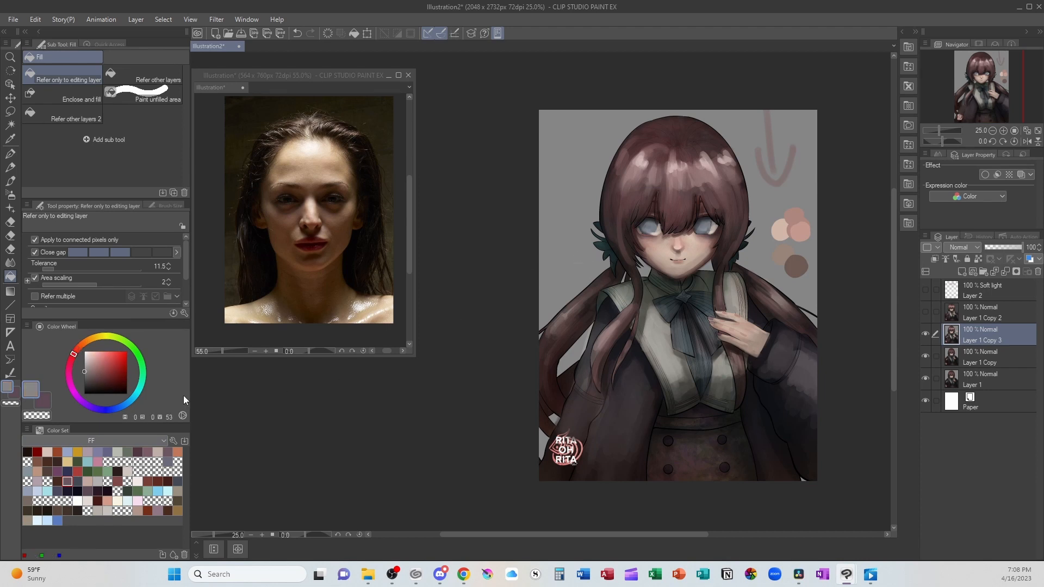
left_click(84, 385)
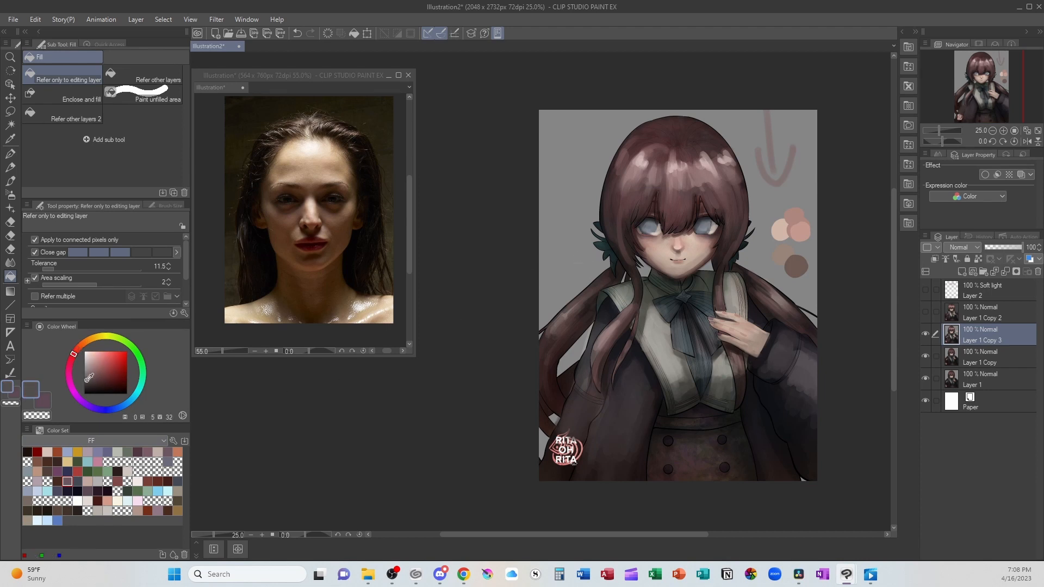
left_click(644, 279)
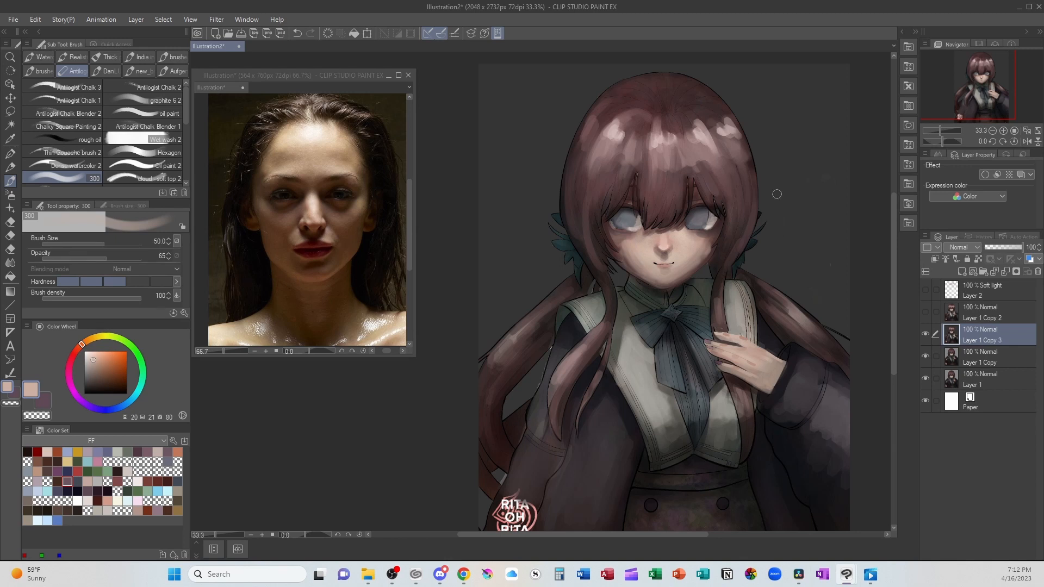
left_click_drag(772, 77, 772, 159)
left_click_drag(753, 118, 787, 136)
key("ctrl+z")
key("ctrl+z")
Step: Compare the painting with the original by hiding Layer 1 Copy 3 and showing it again
left_click(925, 334)
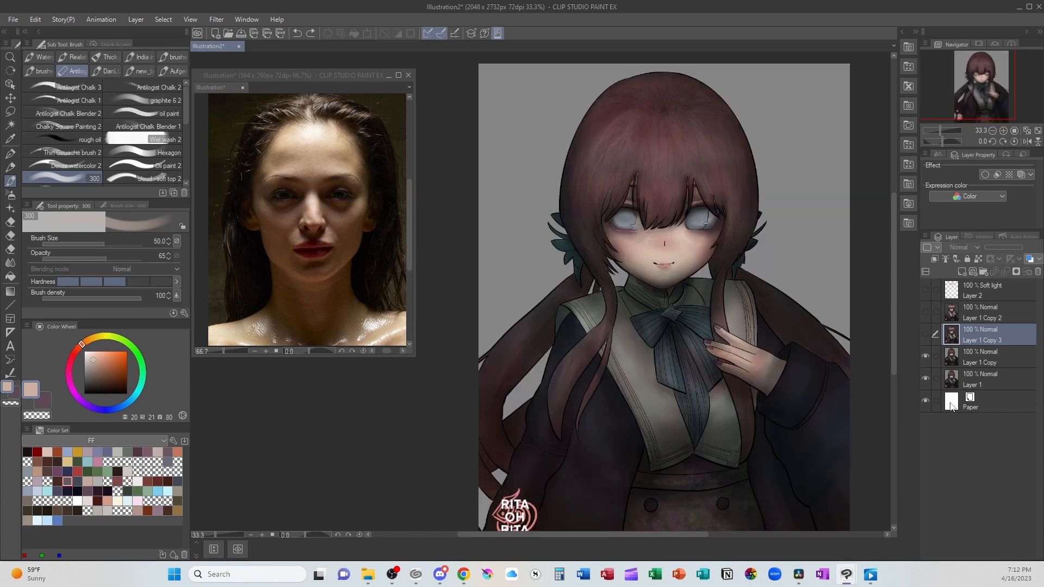
left_click(925, 334)
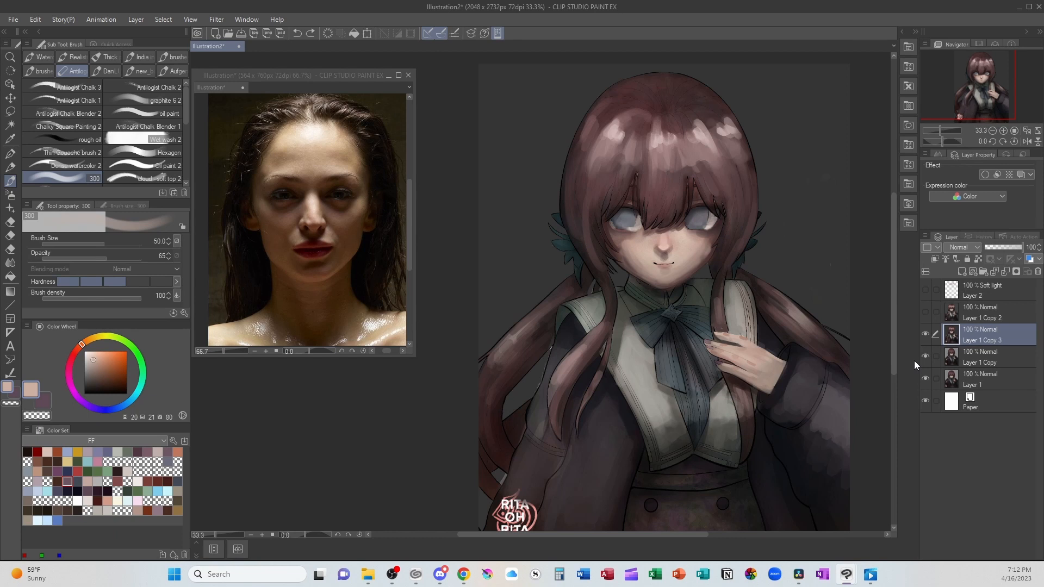